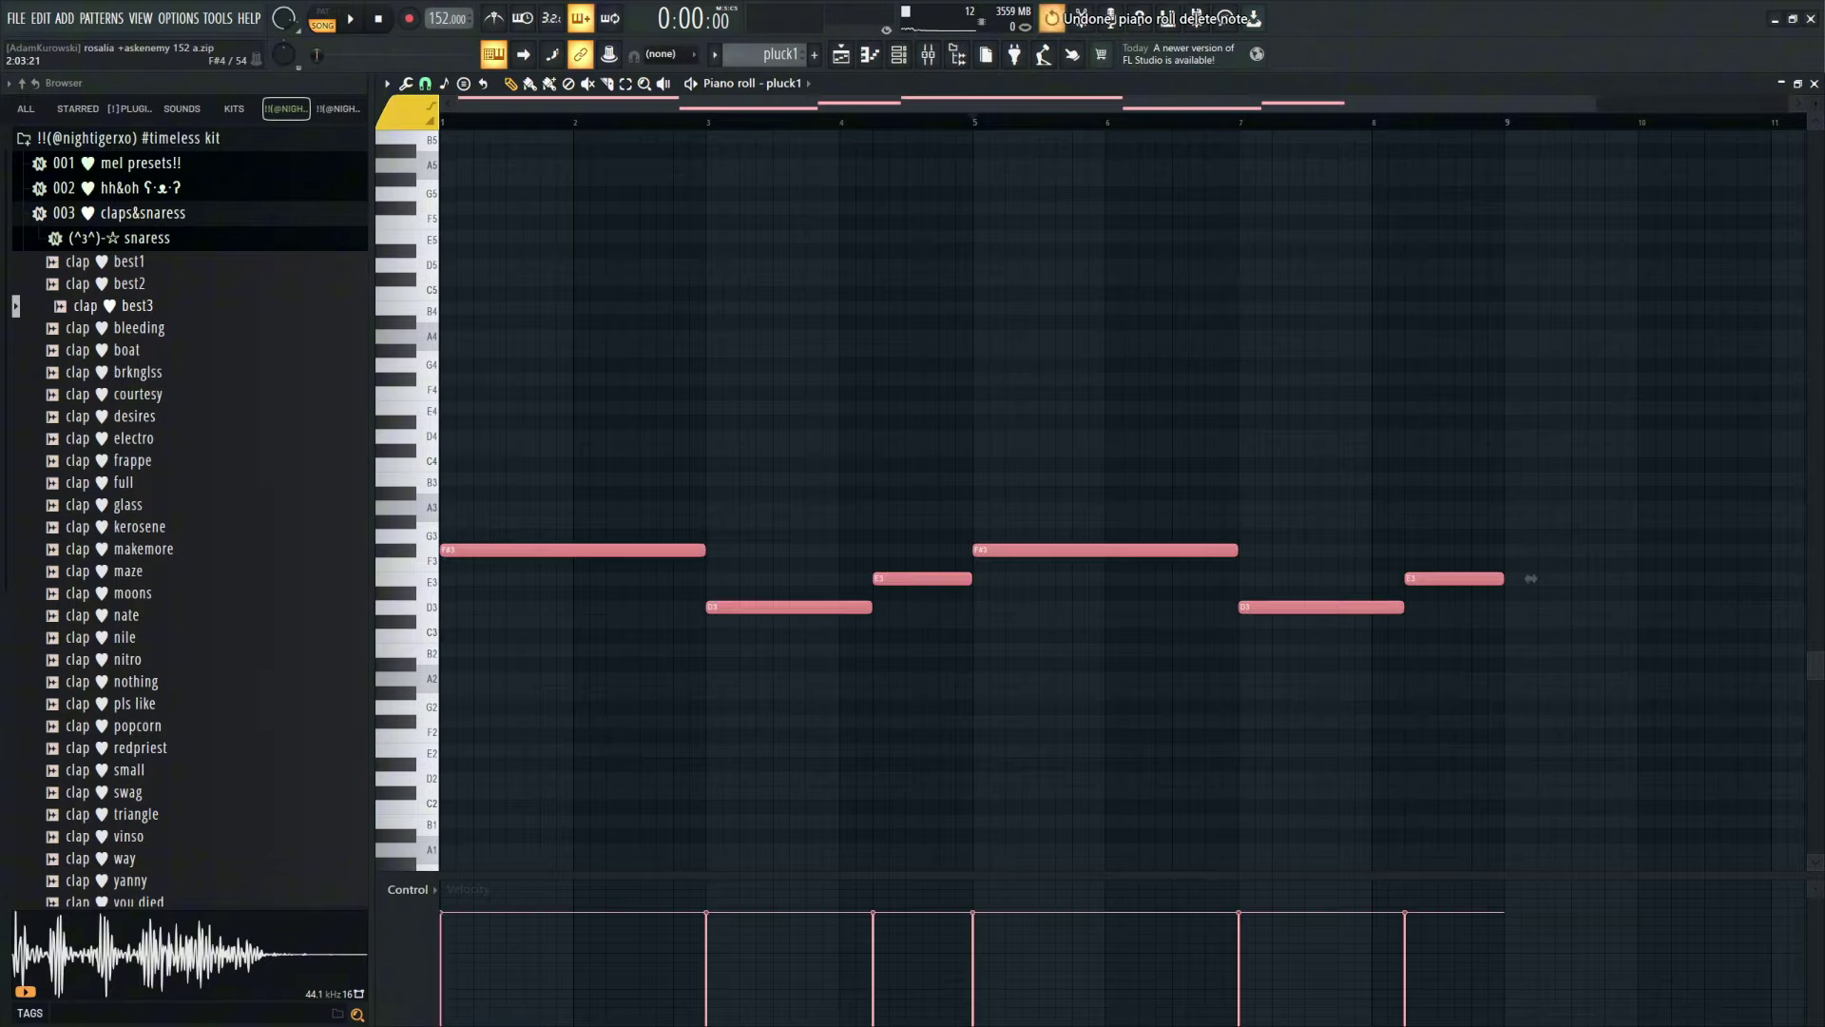
Step: Clear the note selection in the pluck1 pattern, and play its bass notes and melody
key("ctrl+d")
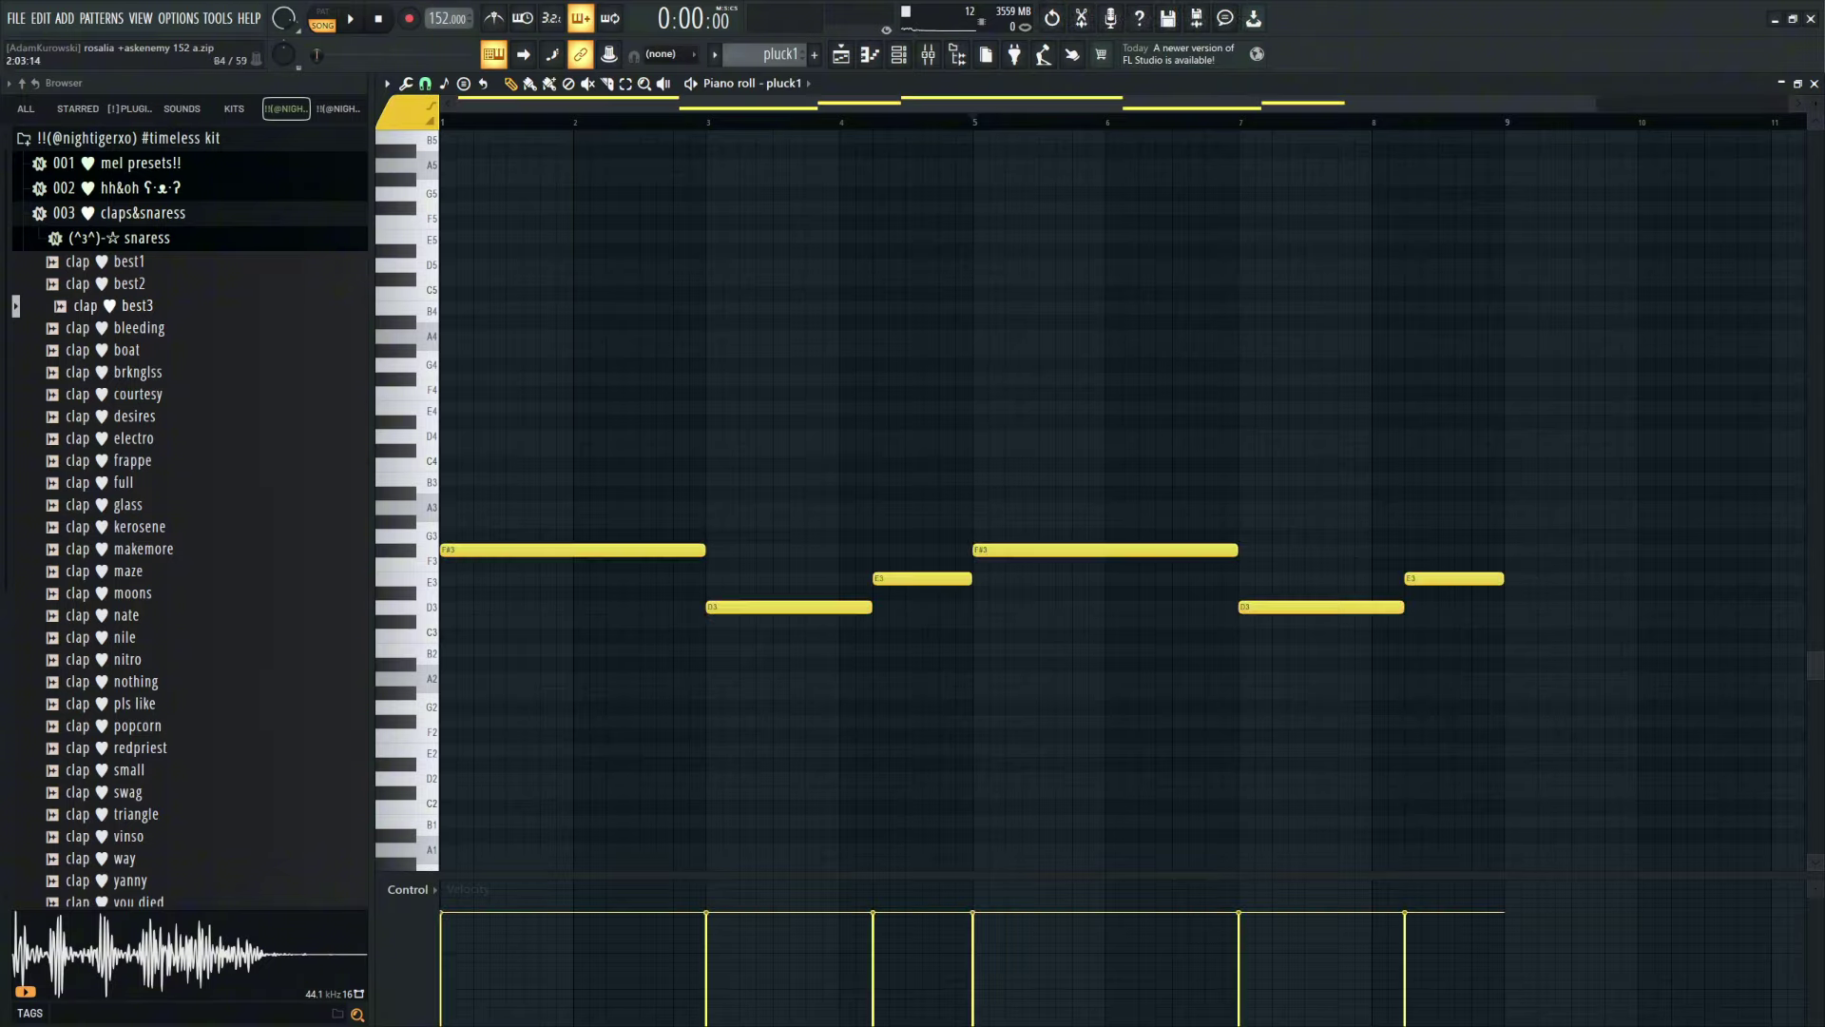
key("space")
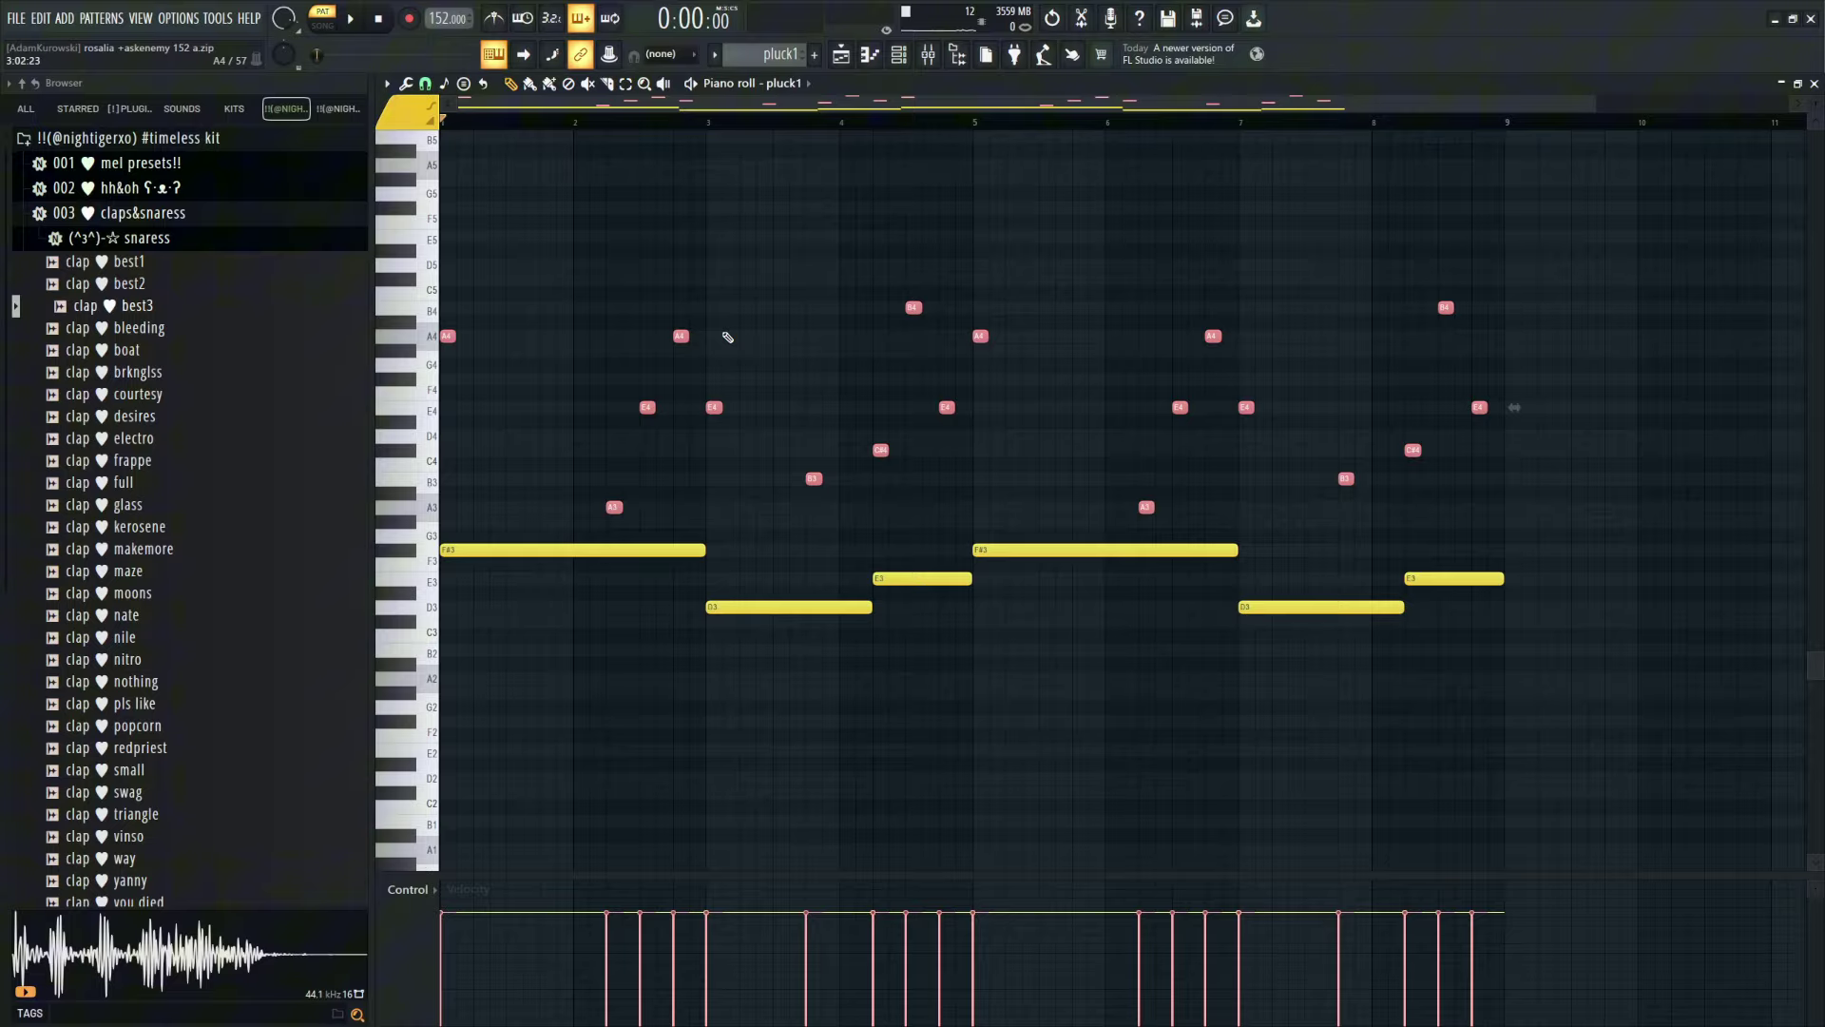
key("space")
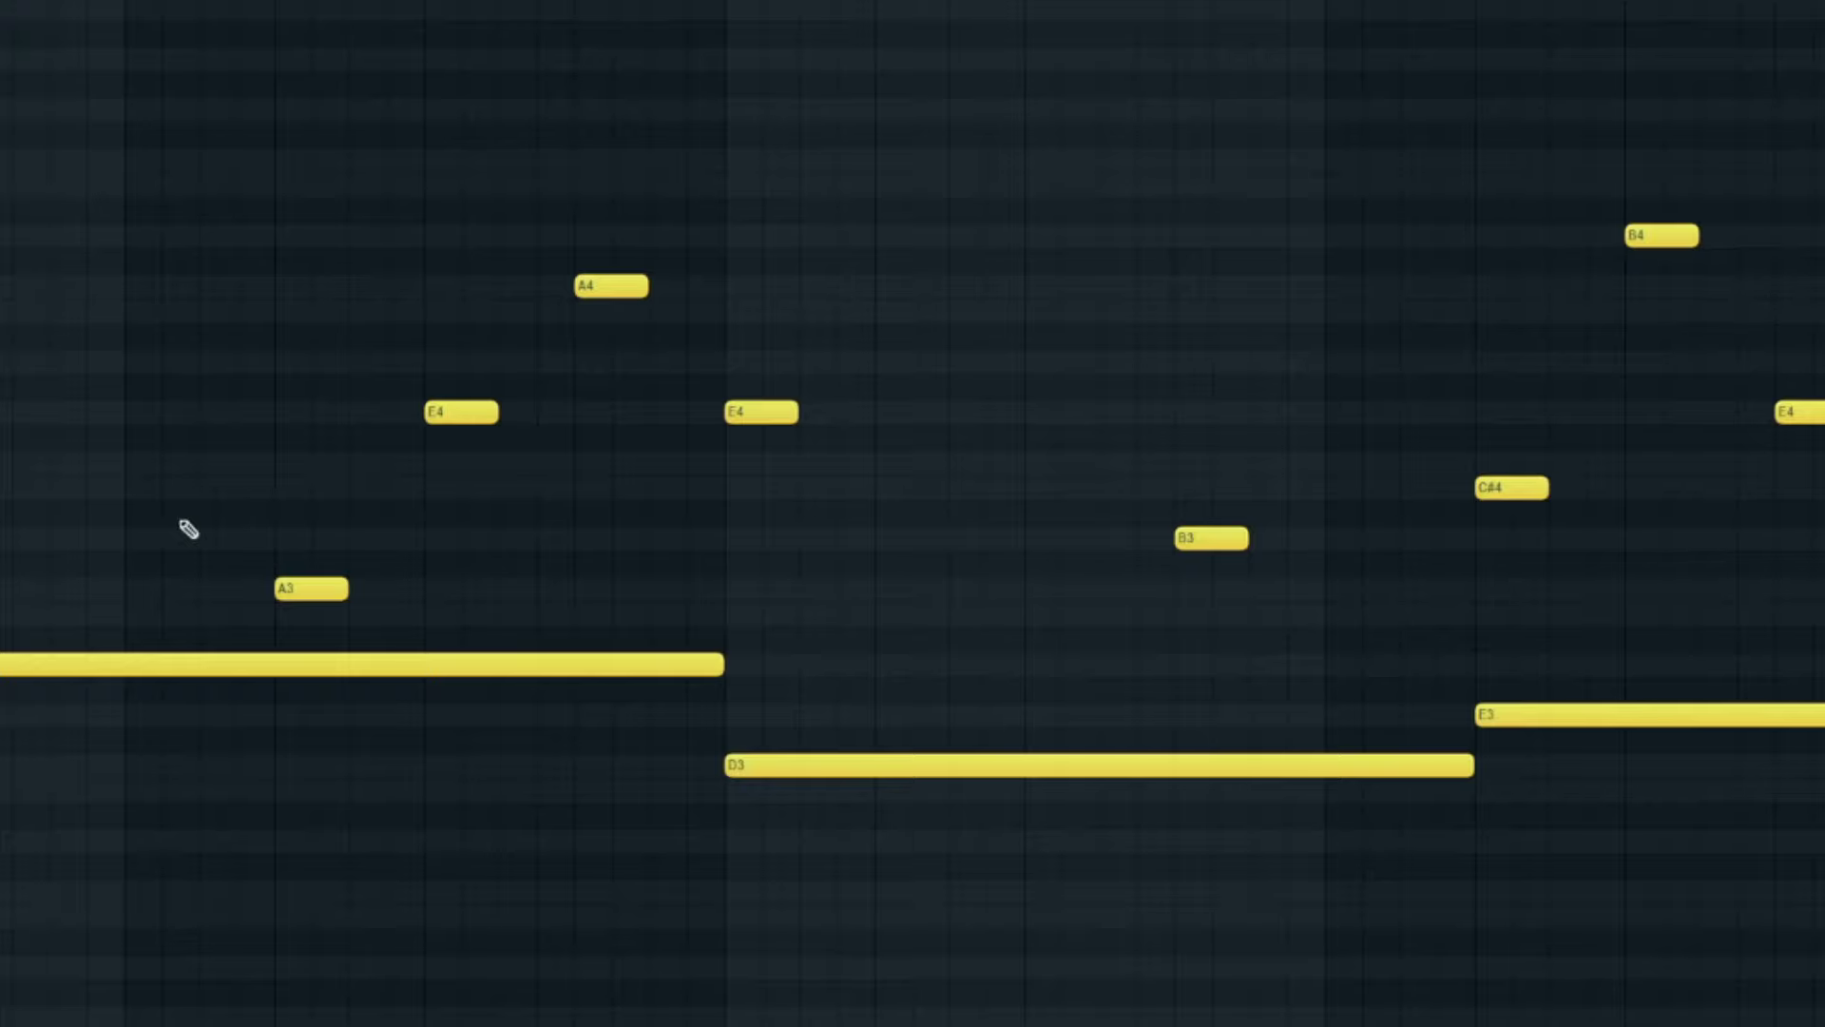
Step: Highlight the A3, B3, C#4 and E4 melody notes of pluck1 one at a time, deselecting each
left_click_drag(183, 527, 387, 612)
key("ctrl+d")
left_click_drag(1094, 520, 1304, 565)
key("ctrl+d")
left_click_drag(1350, 426, 1519, 517)
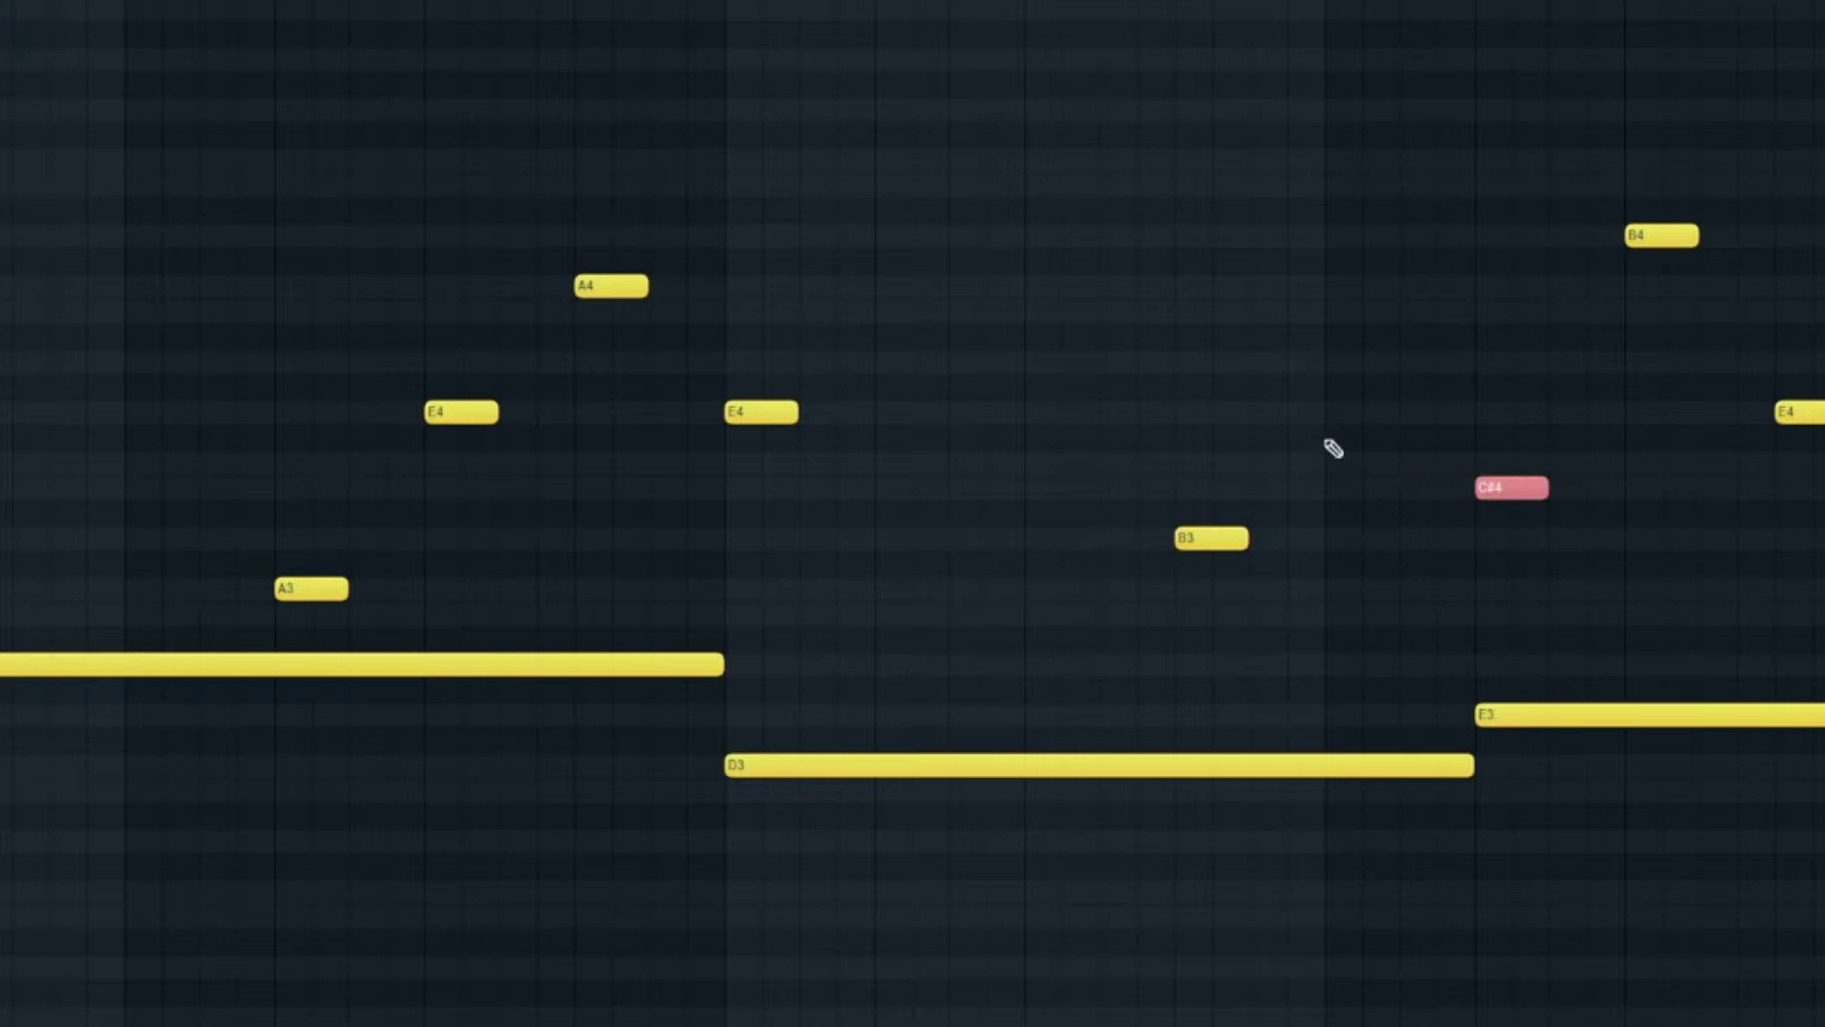
key("ctrl+d")
left_click_drag(919, 474, 734, 346)
key("ctrl+d")
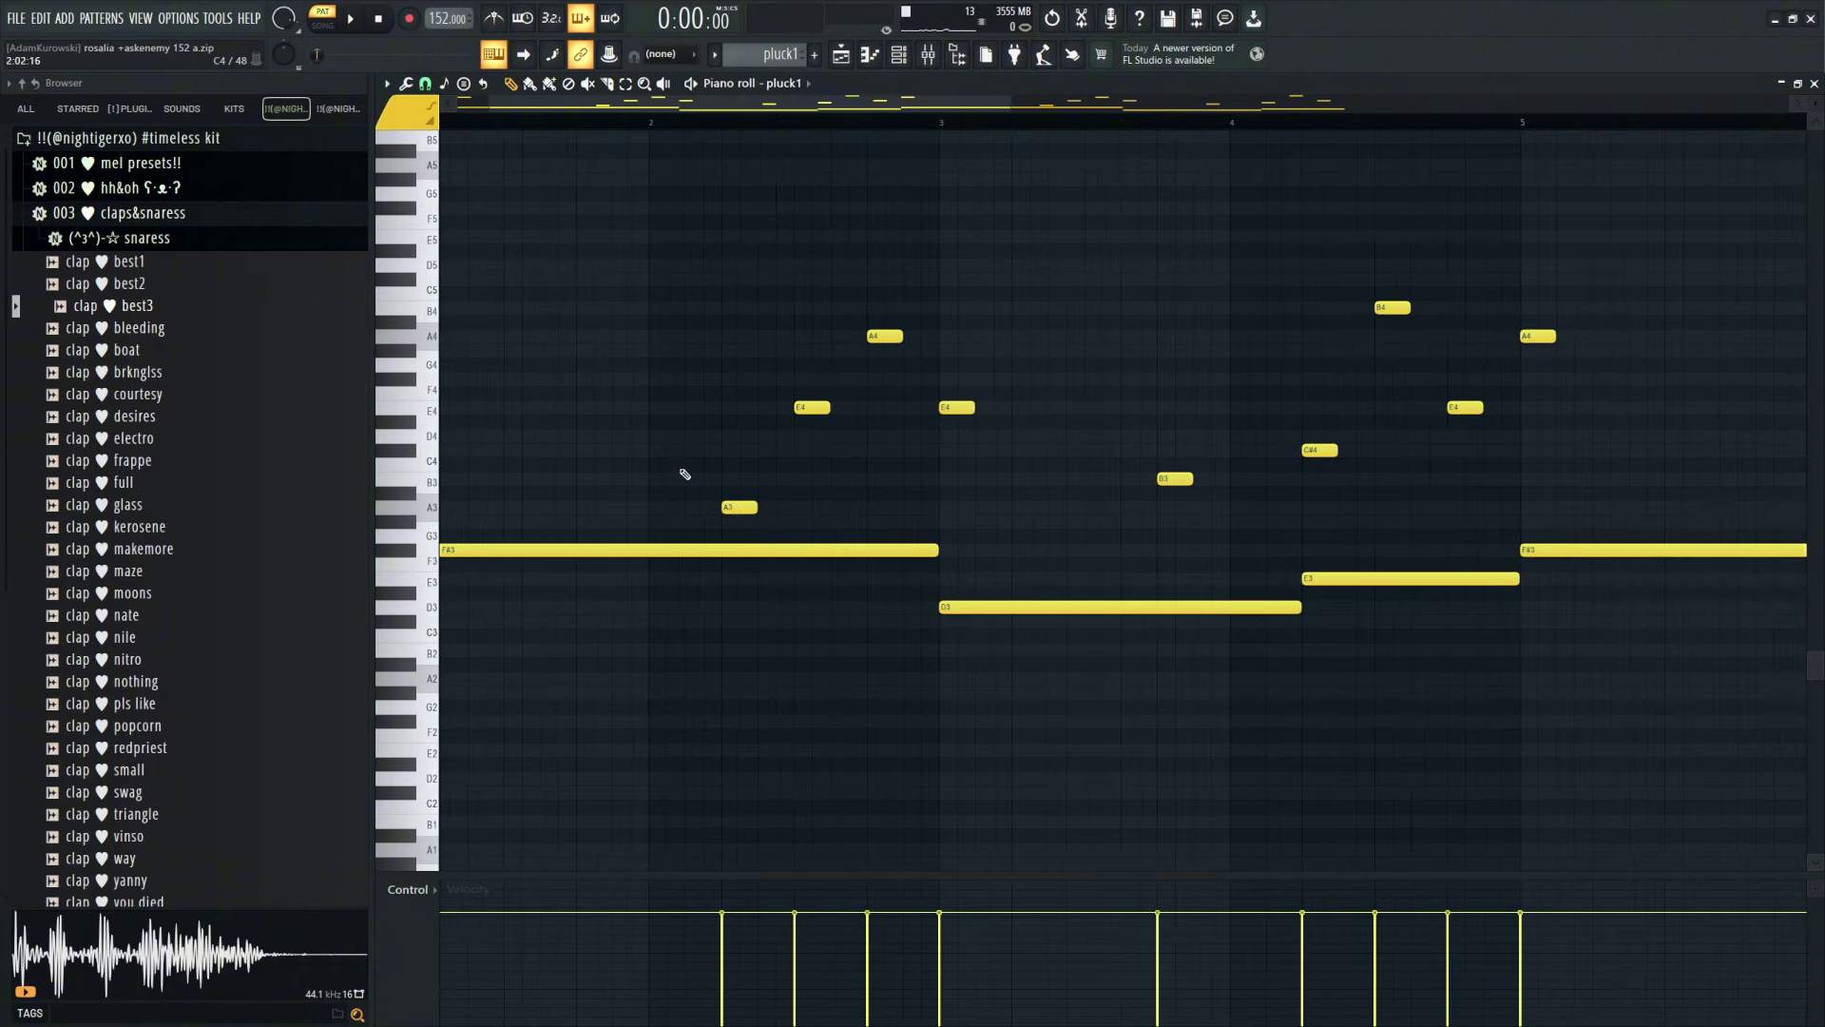
Step: Examine how the A3, B3, C#4 and last E4 melody notes sit above the pluck1 bass notes before bar 5
left_click_drag(684, 481, 760, 521)
key("ctrl+d")
left_click_drag(1109, 460, 1208, 496)
key("ctrl+d")
left_click_drag(1231, 402, 1346, 476)
left_click_drag(1345, 377, 1496, 451)
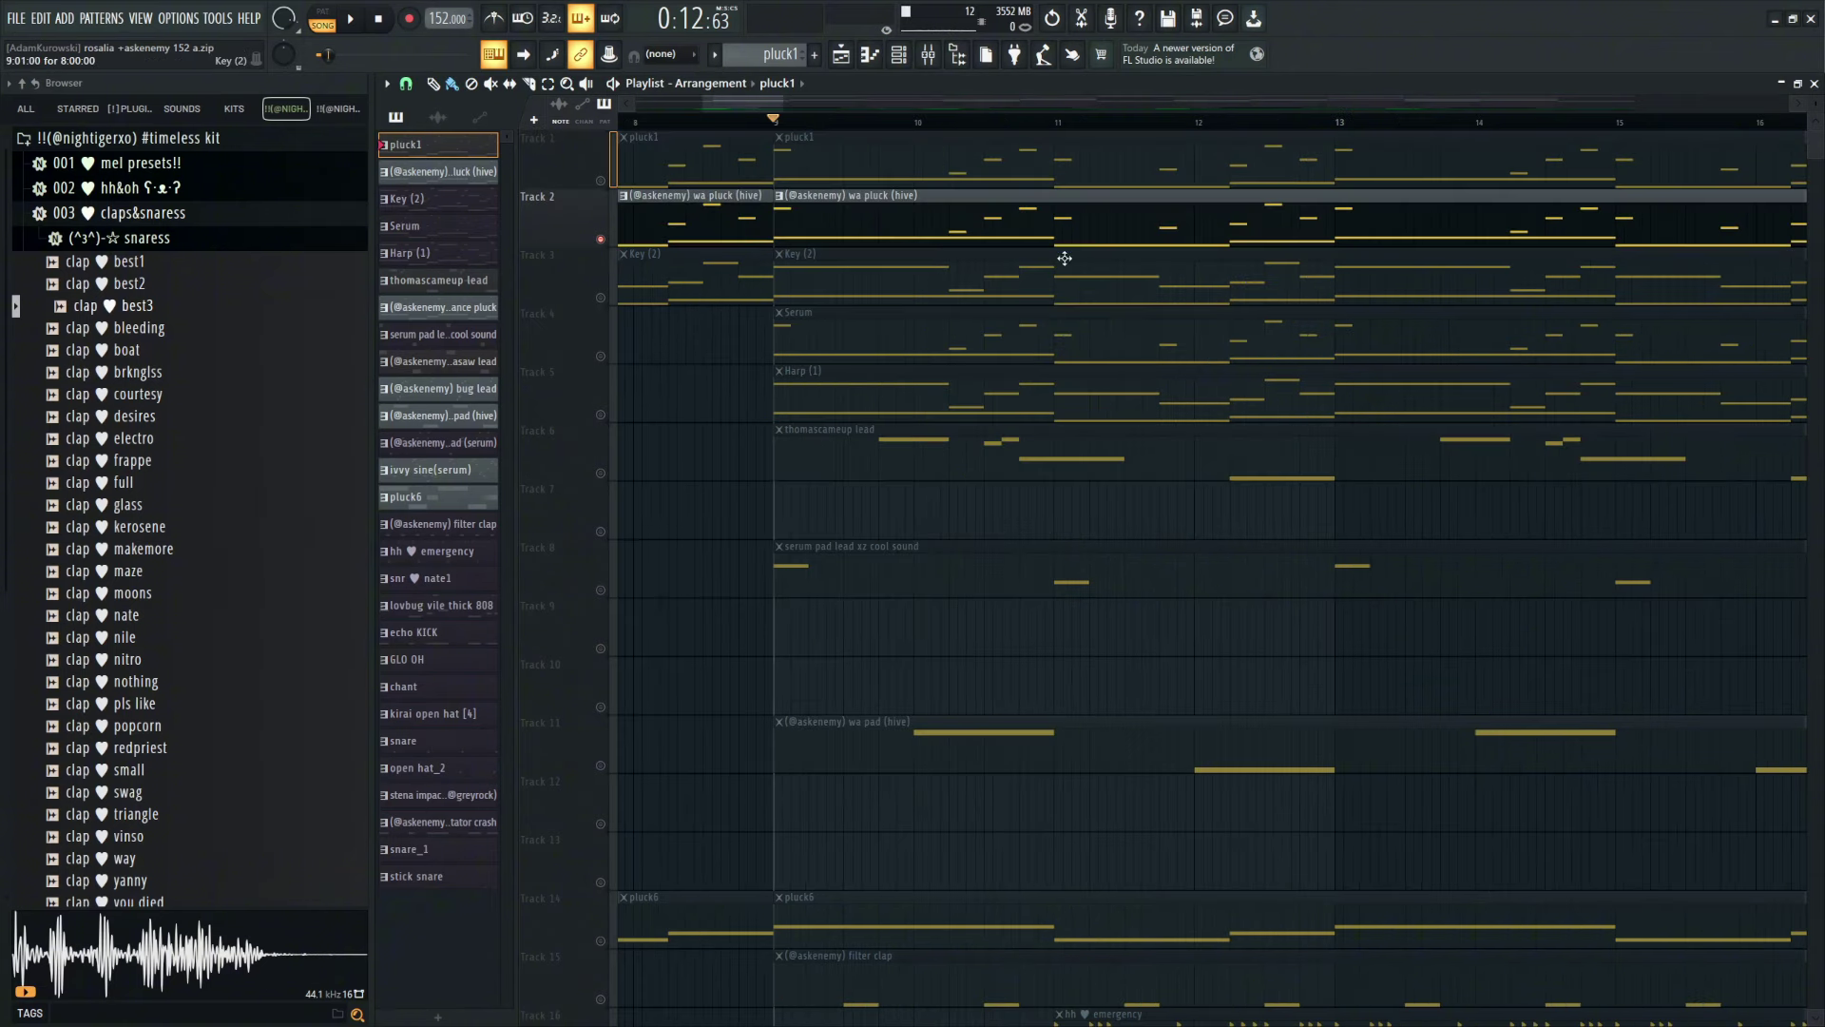
Step: Play the wa pluck (hive), Key (2) and Serum layers in the playlist, opening the Key (2) sampler and the Serum instrument
key("space")
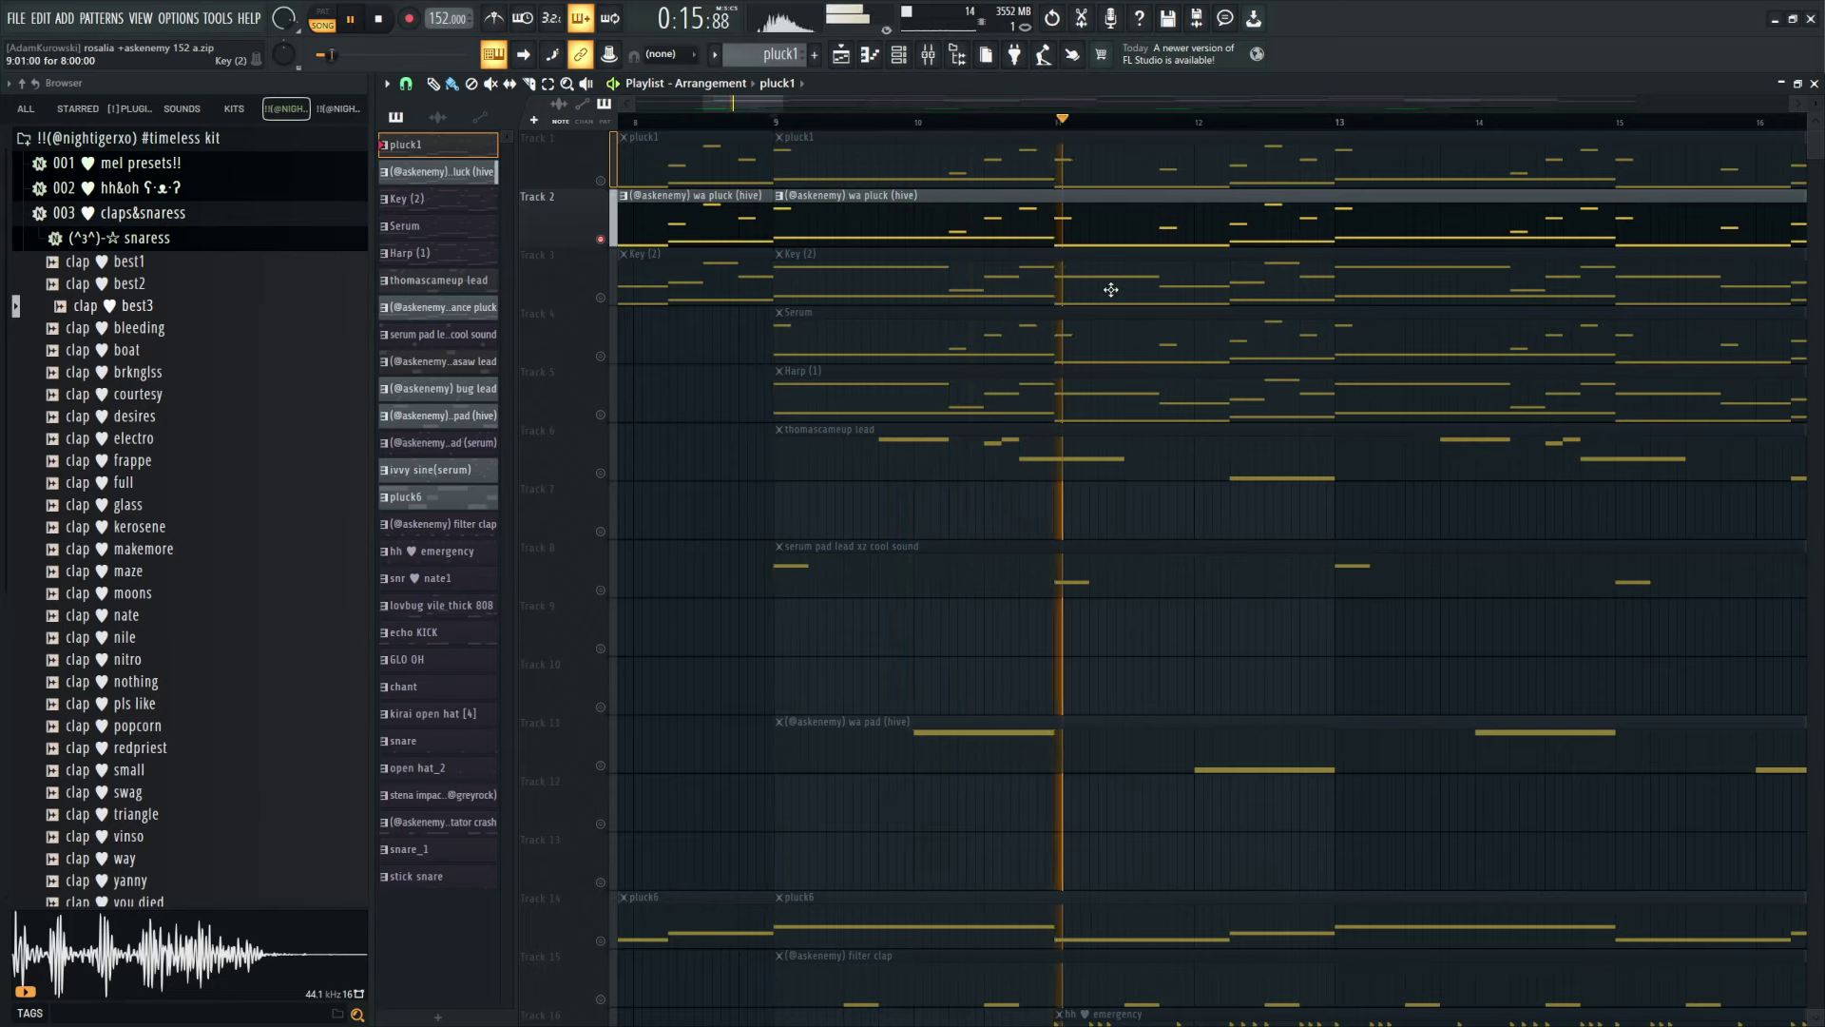
key("space")
double_click(1029, 280)
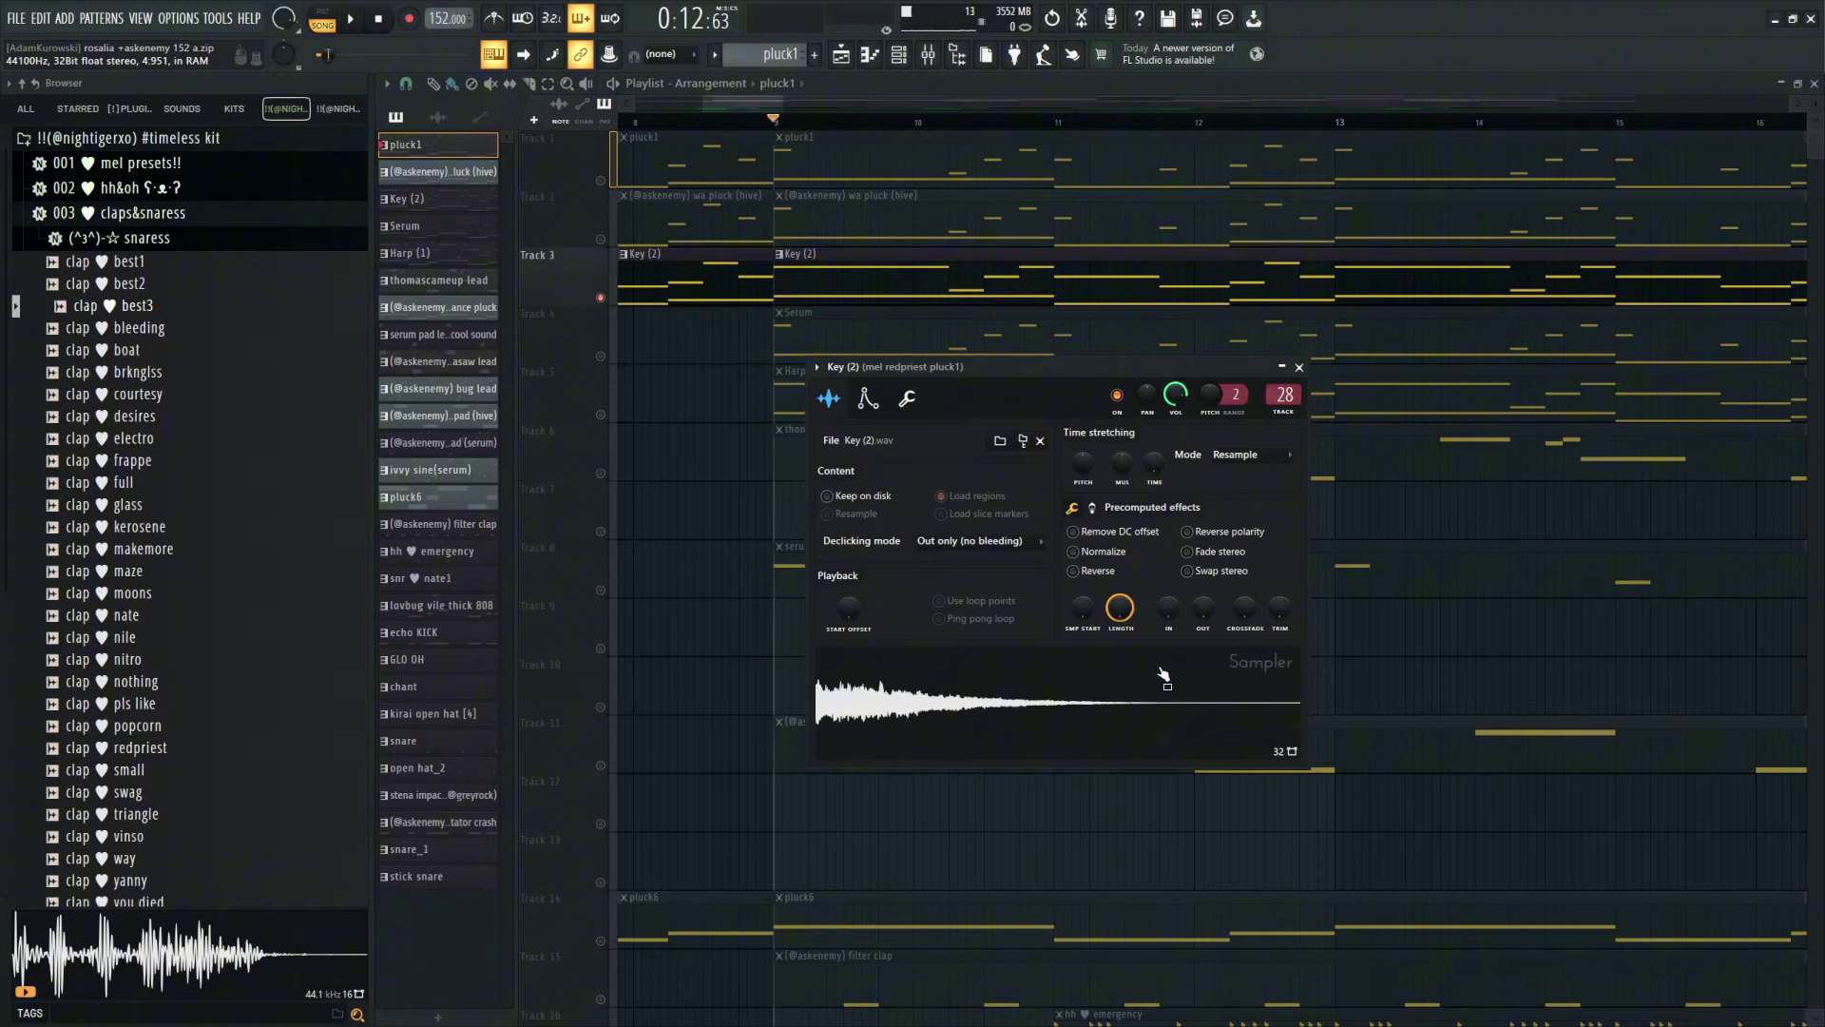
key("space")
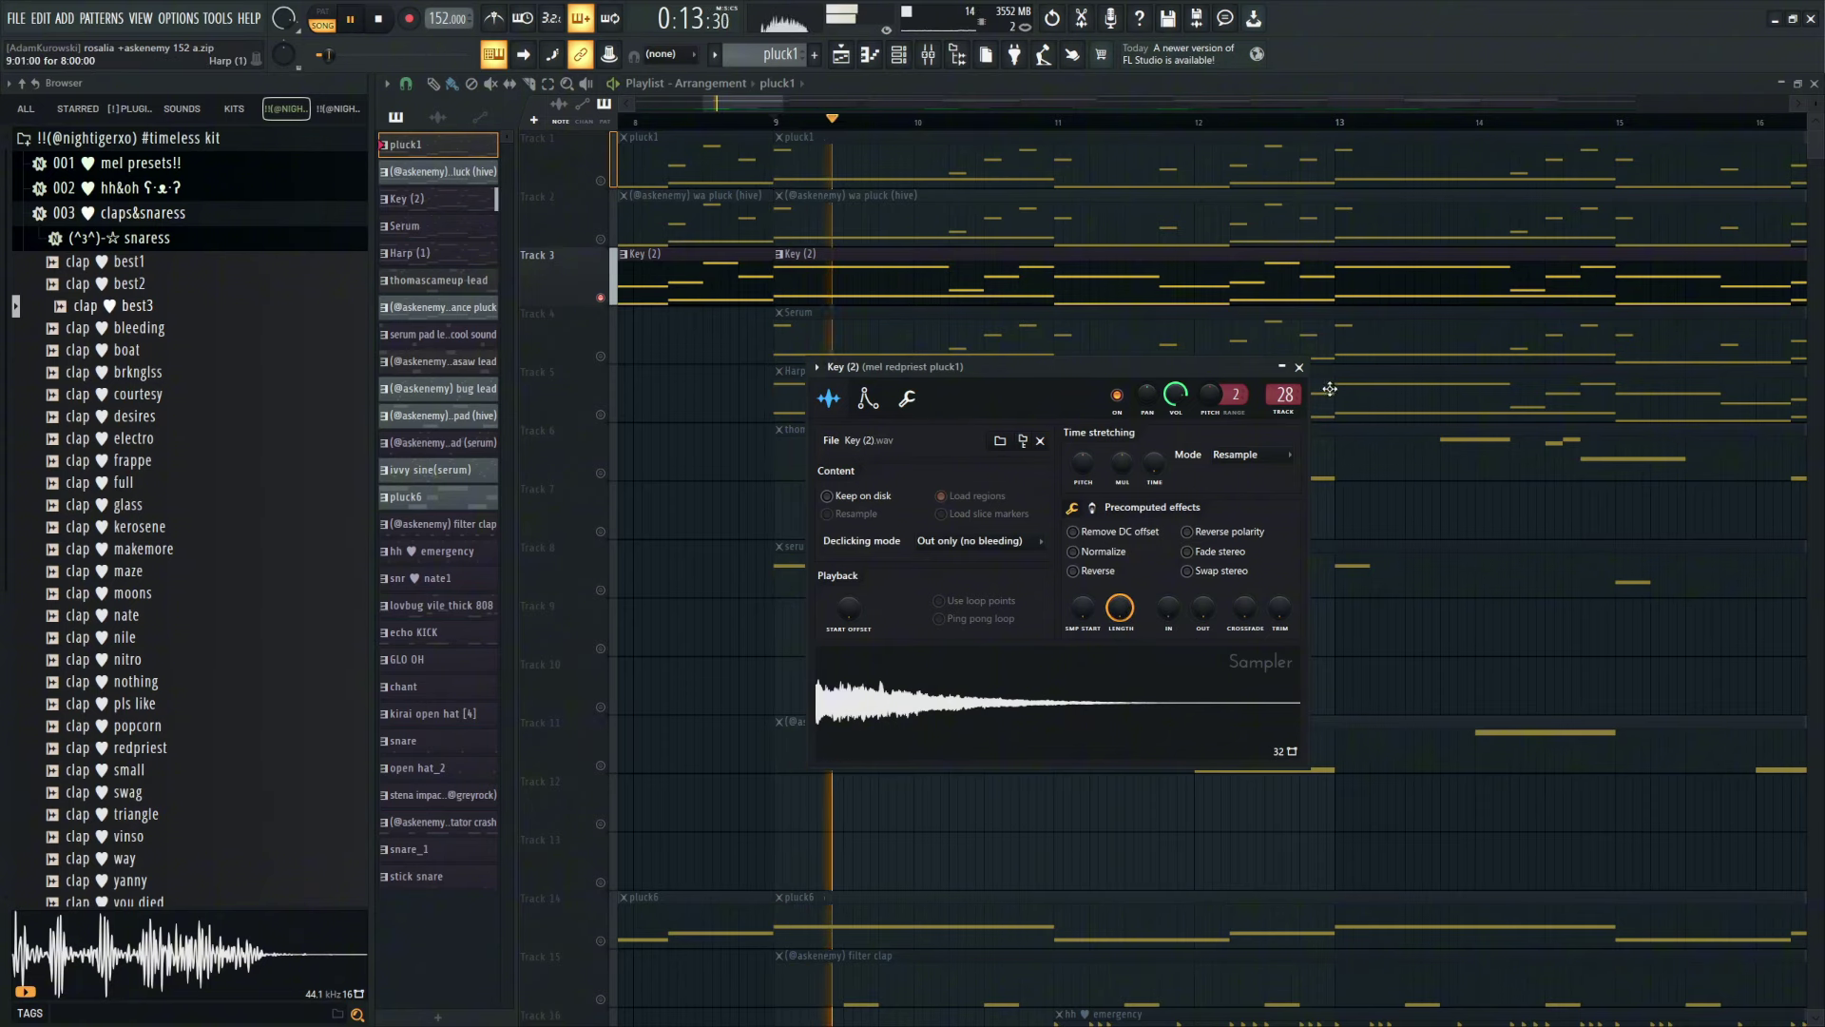
left_click(1299, 367)
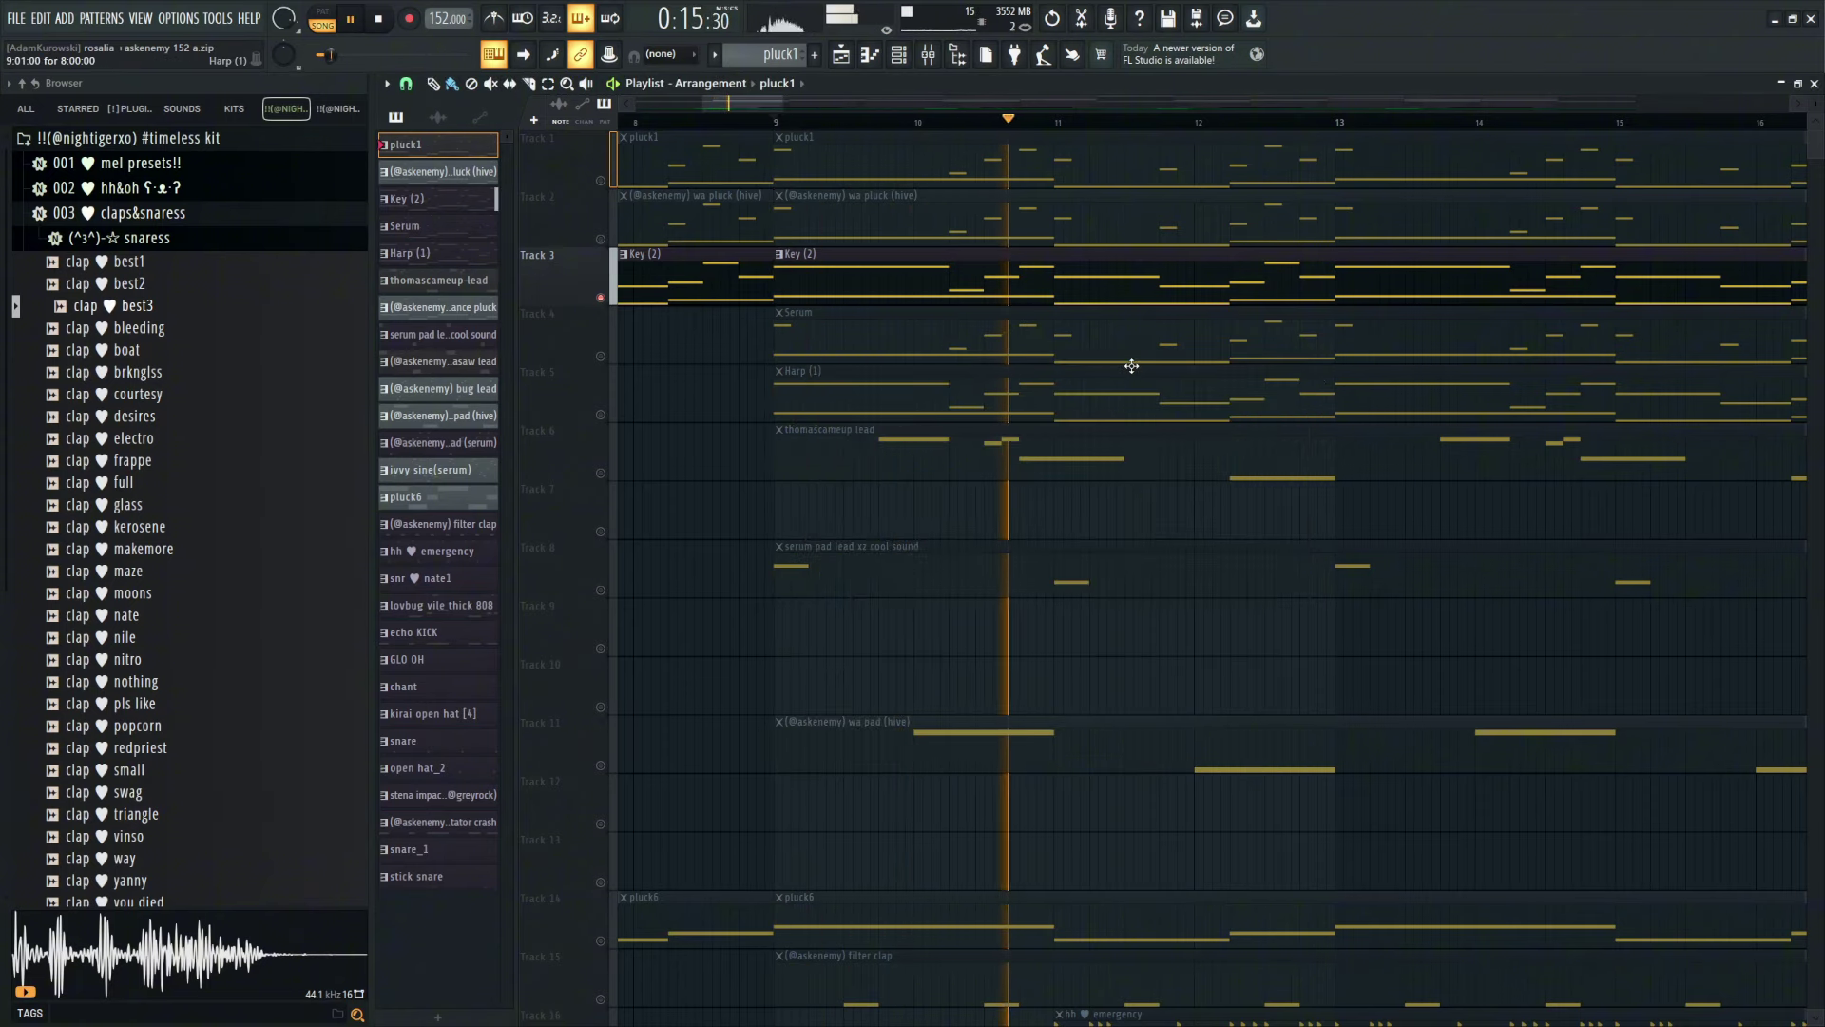
key("space")
double_click(1131, 364)
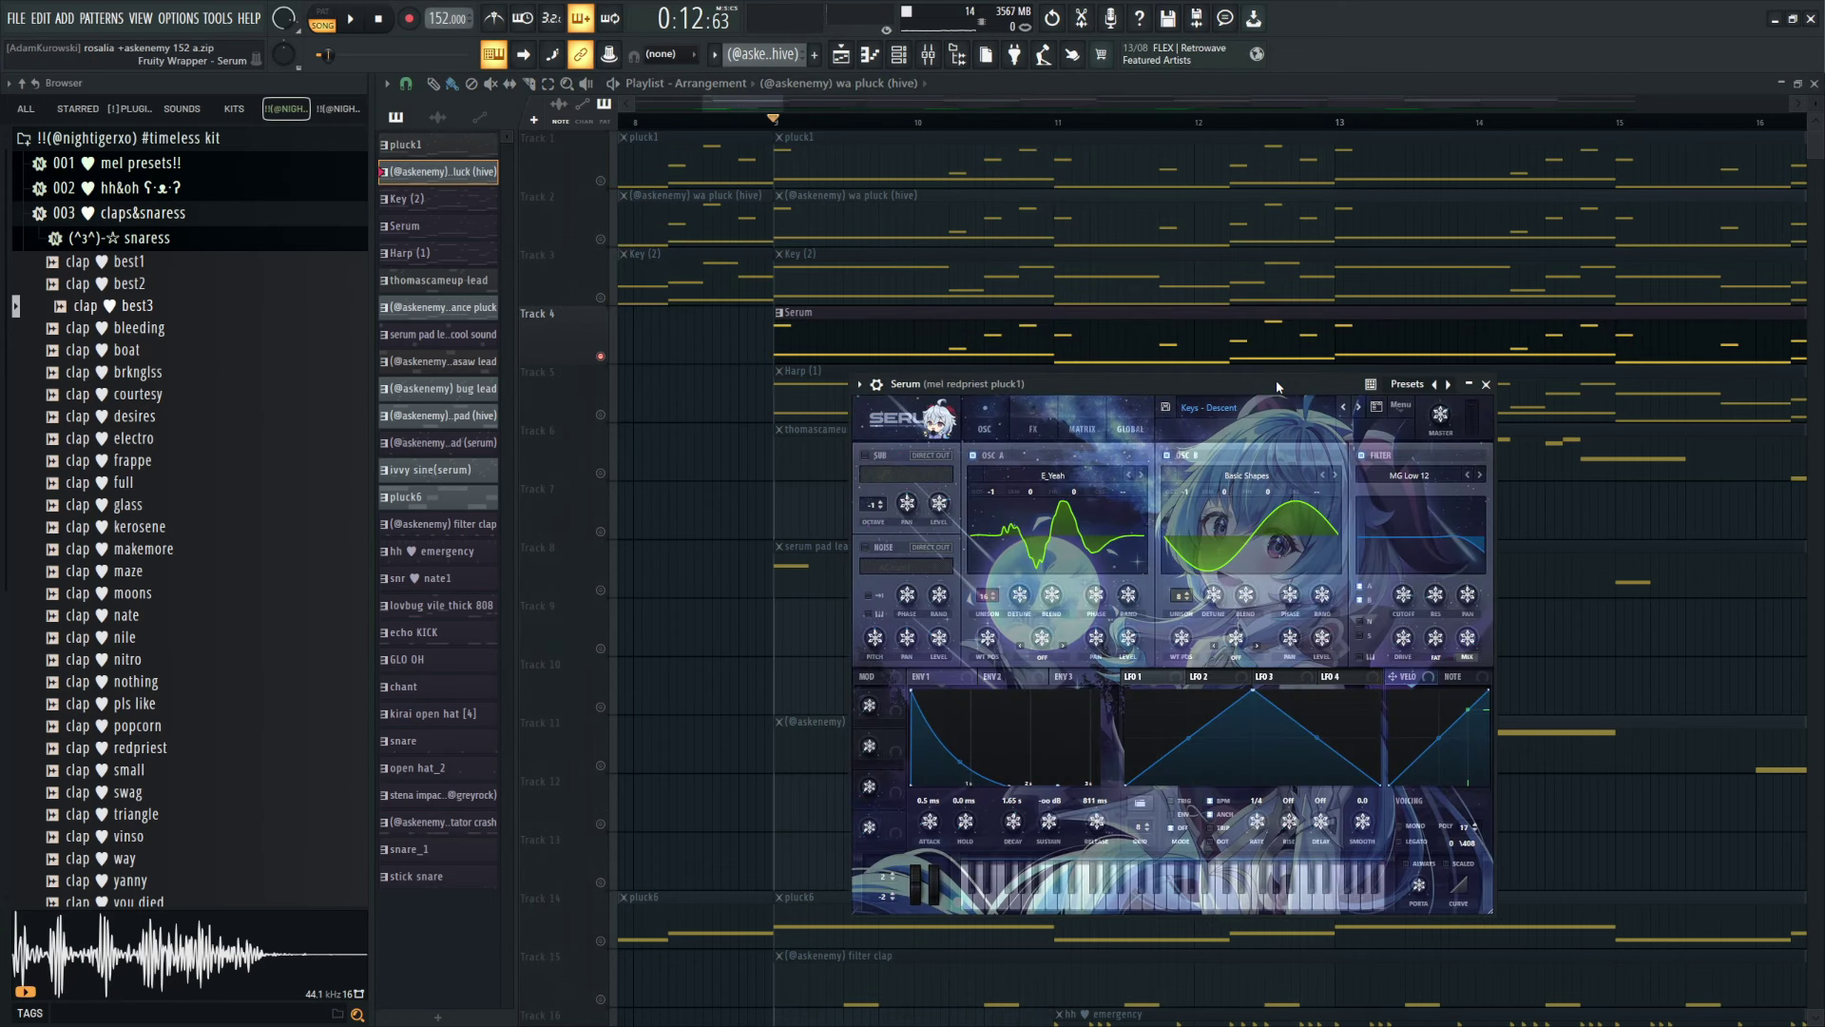
key("space")
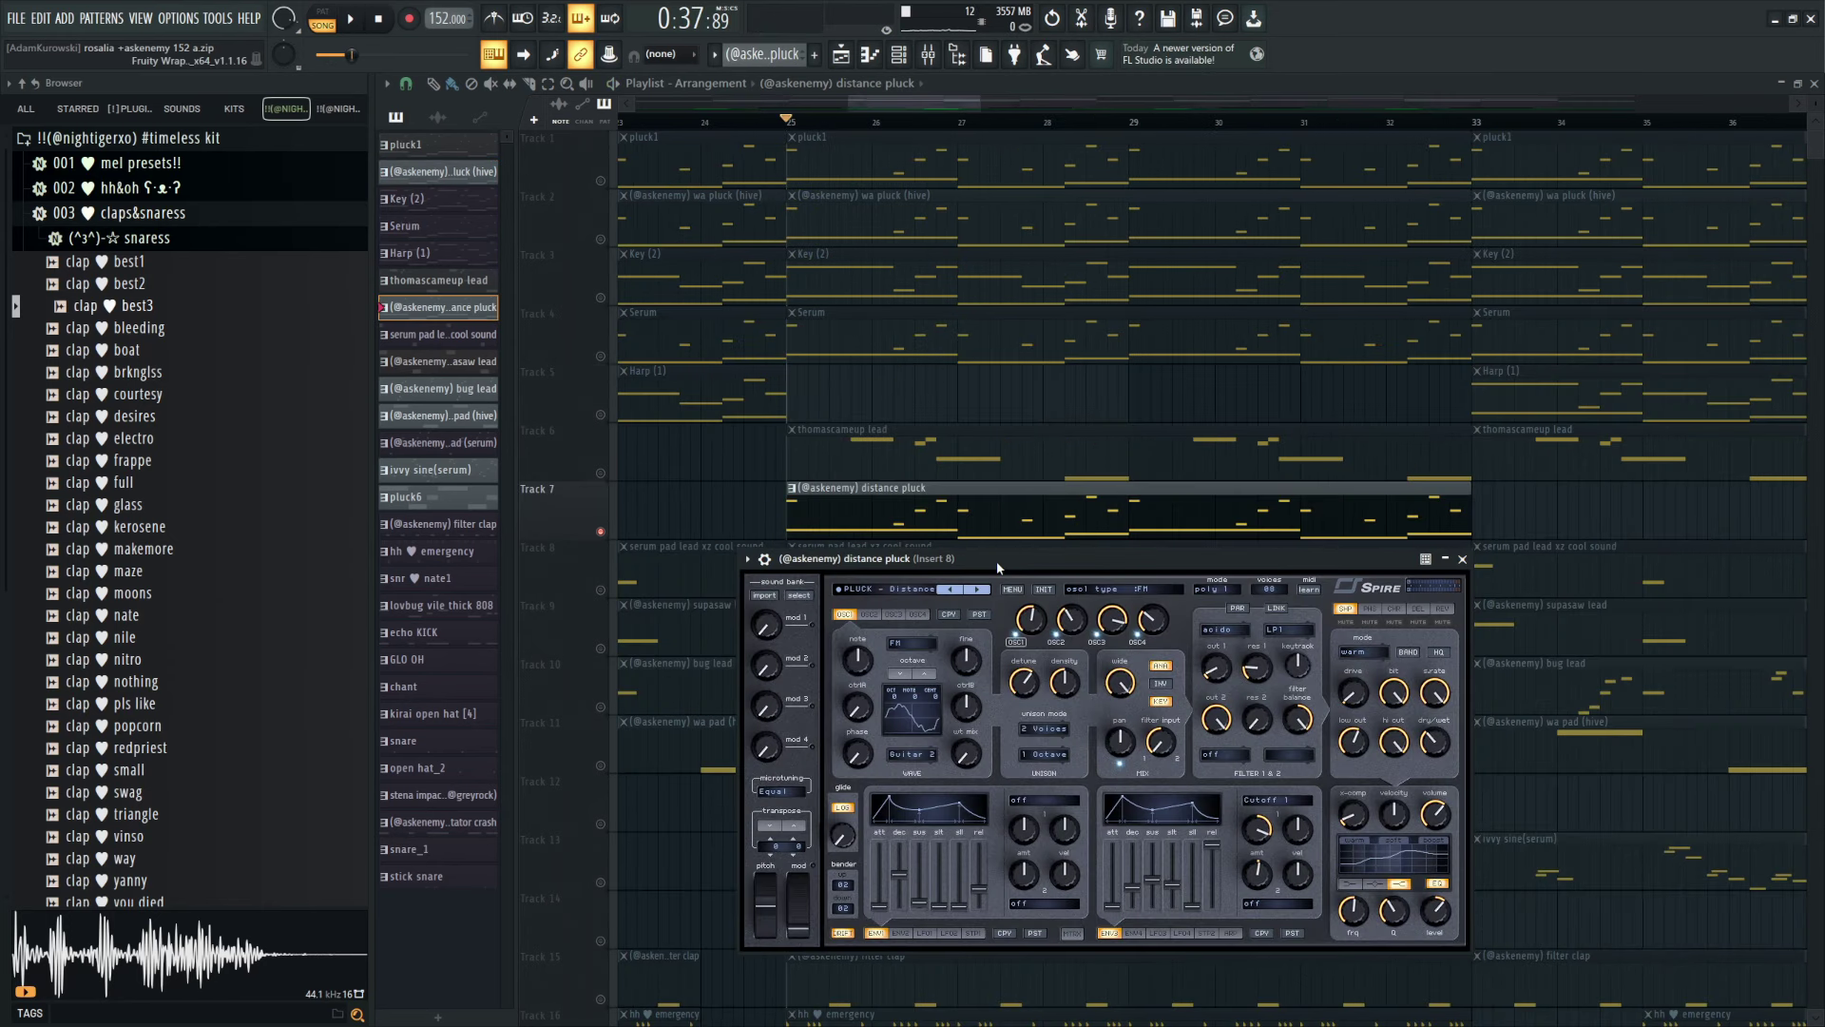
Step: Play the distance pluck layer and inspect the first Fruity parametric EQ 2 on mixer Insert 8
key("space")
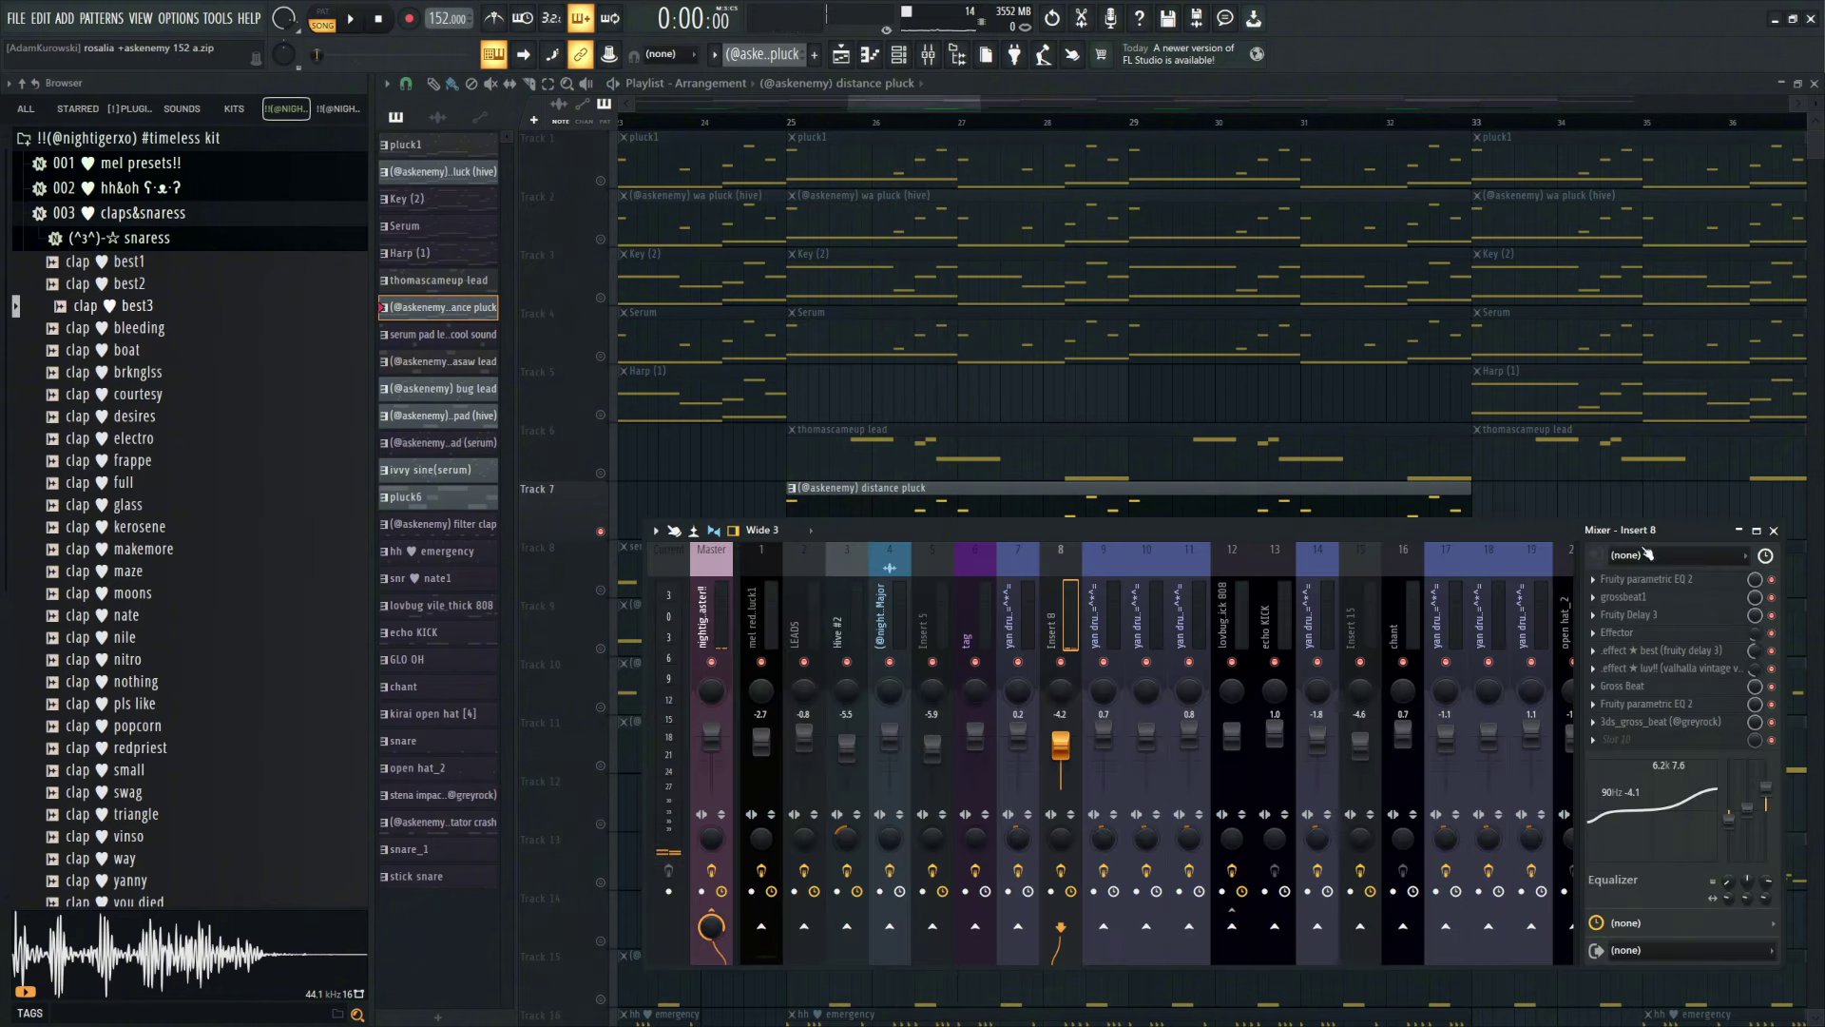
left_click(1650, 579)
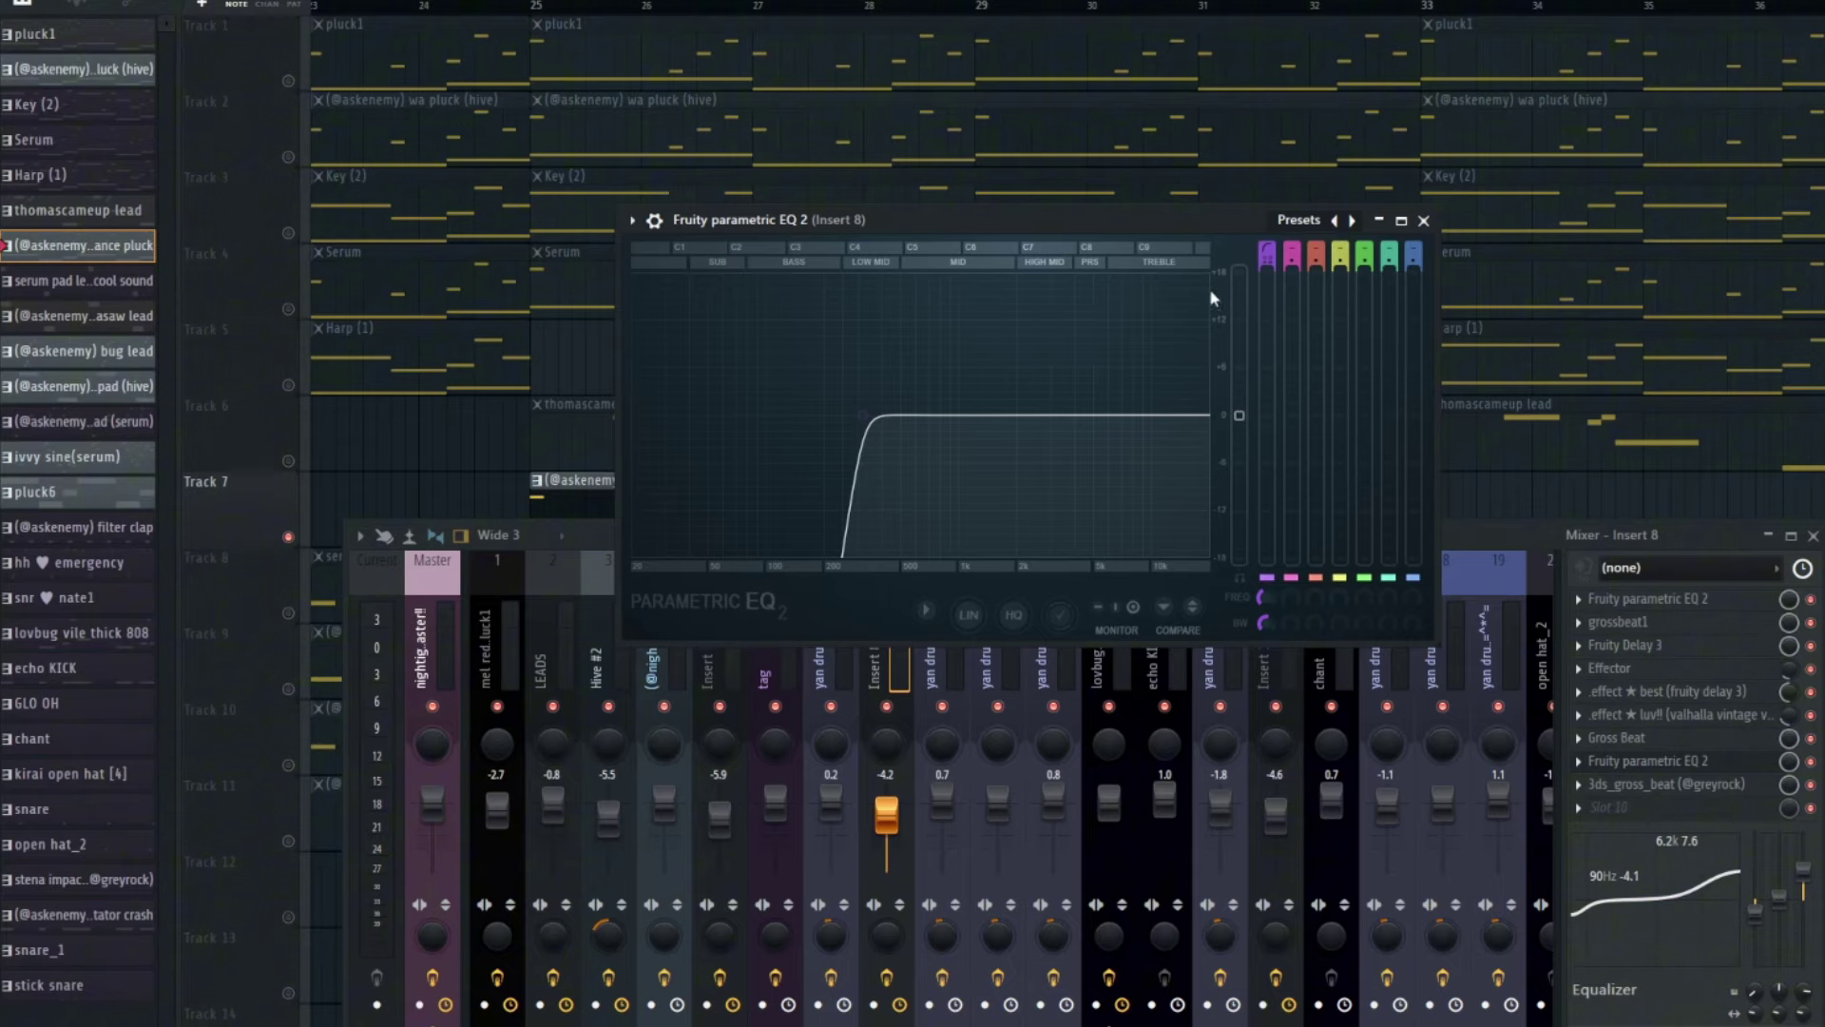
left_click(1424, 220)
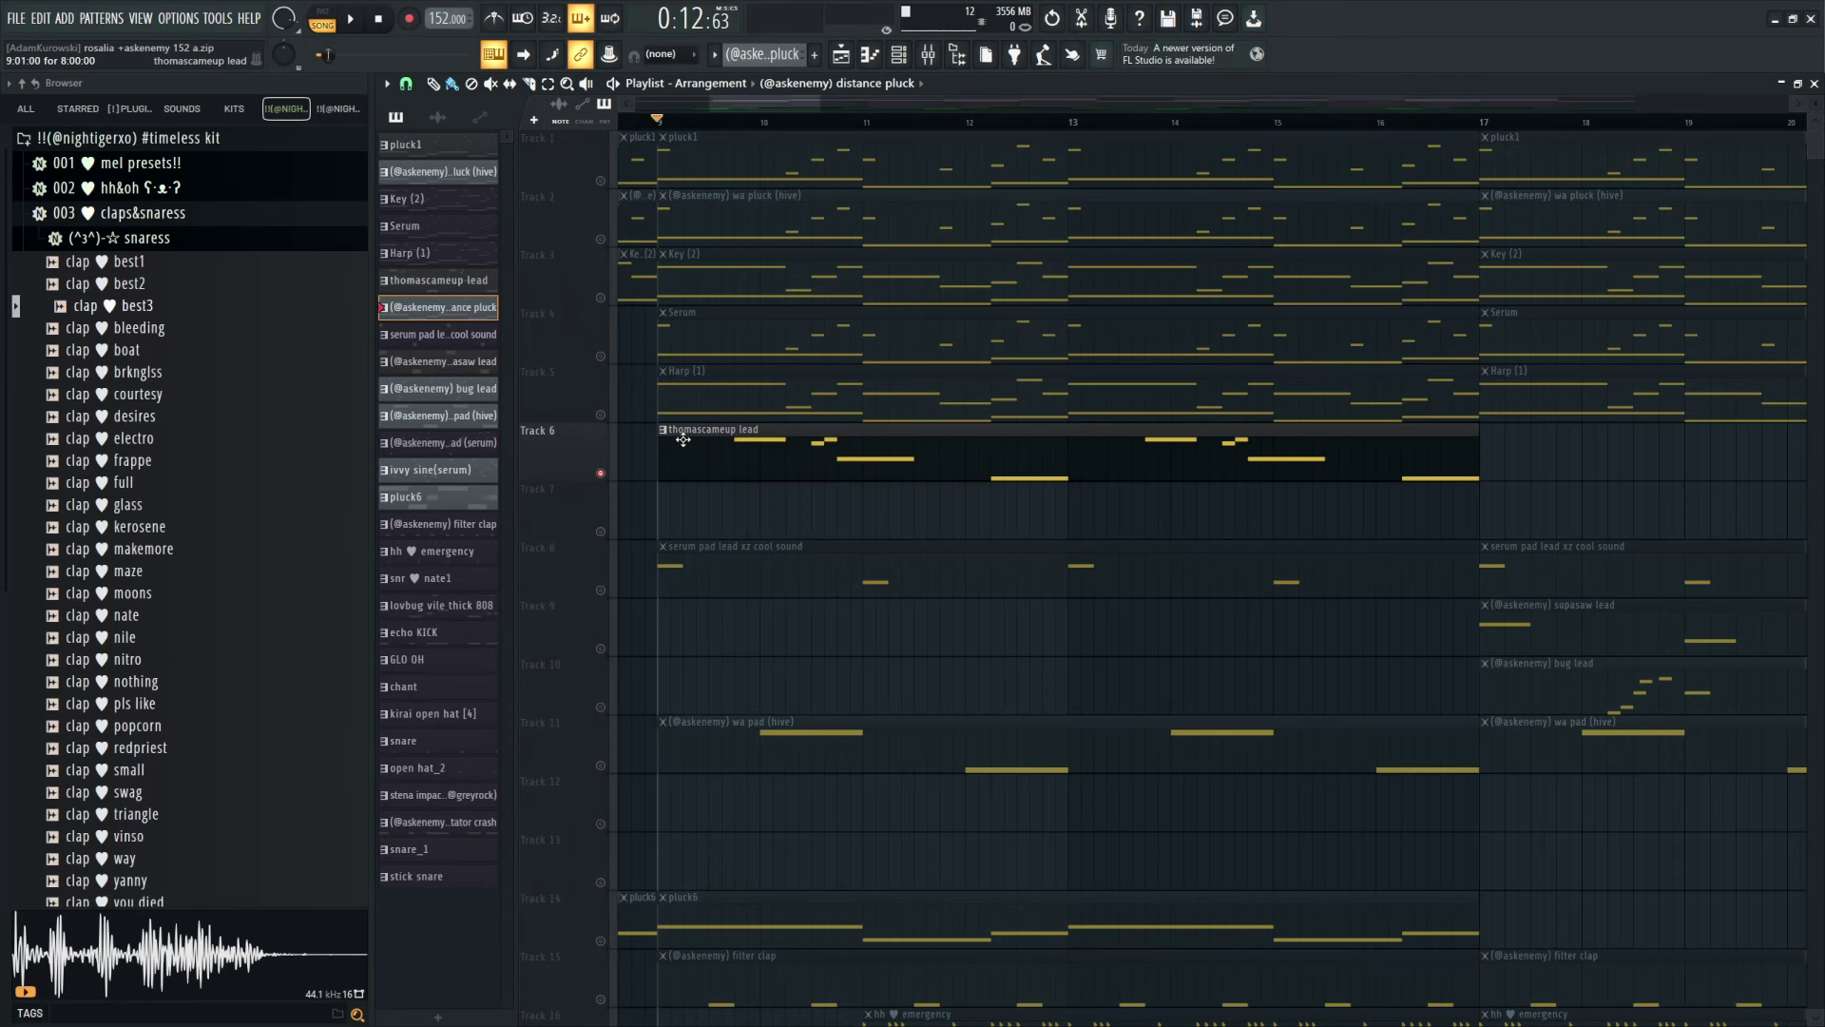
Step: Open the thomascameup lead clip in the piano roll, play it, and examine its A5, G#5, E5 and B4 notes
double_click(683, 439)
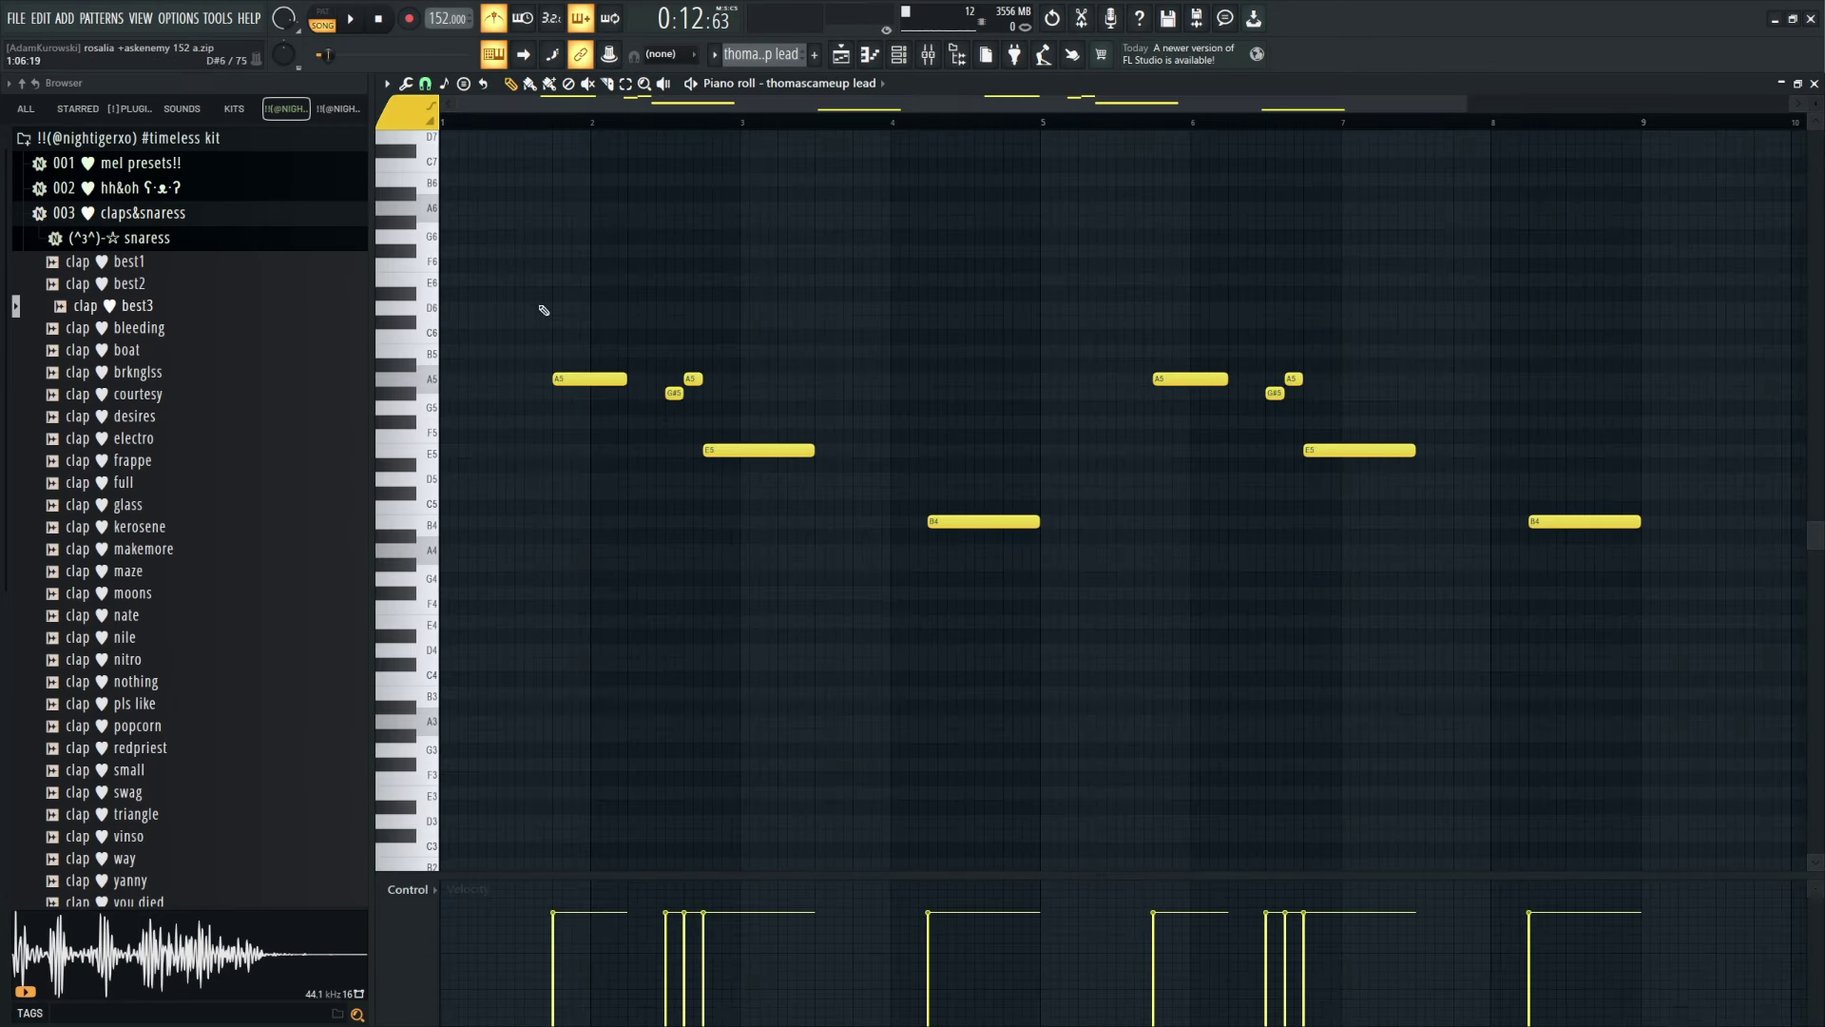
key("space")
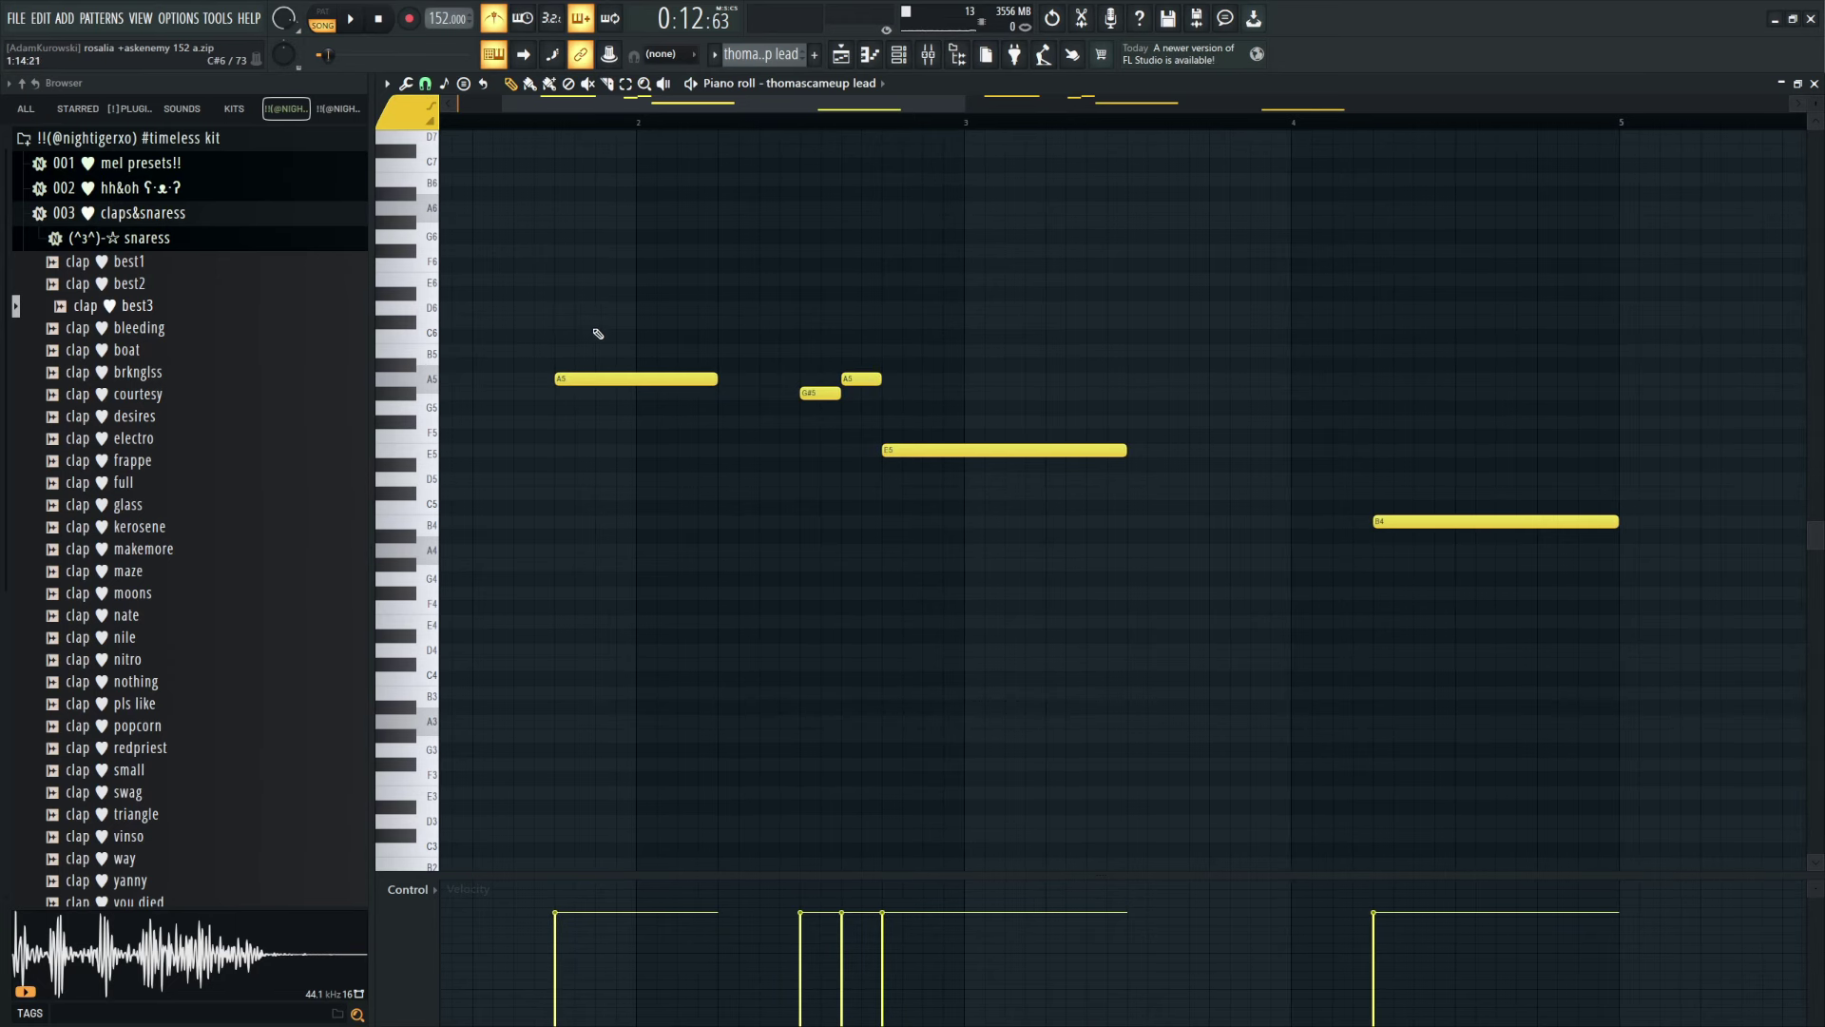
left_click_drag(583, 300, 616, 518)
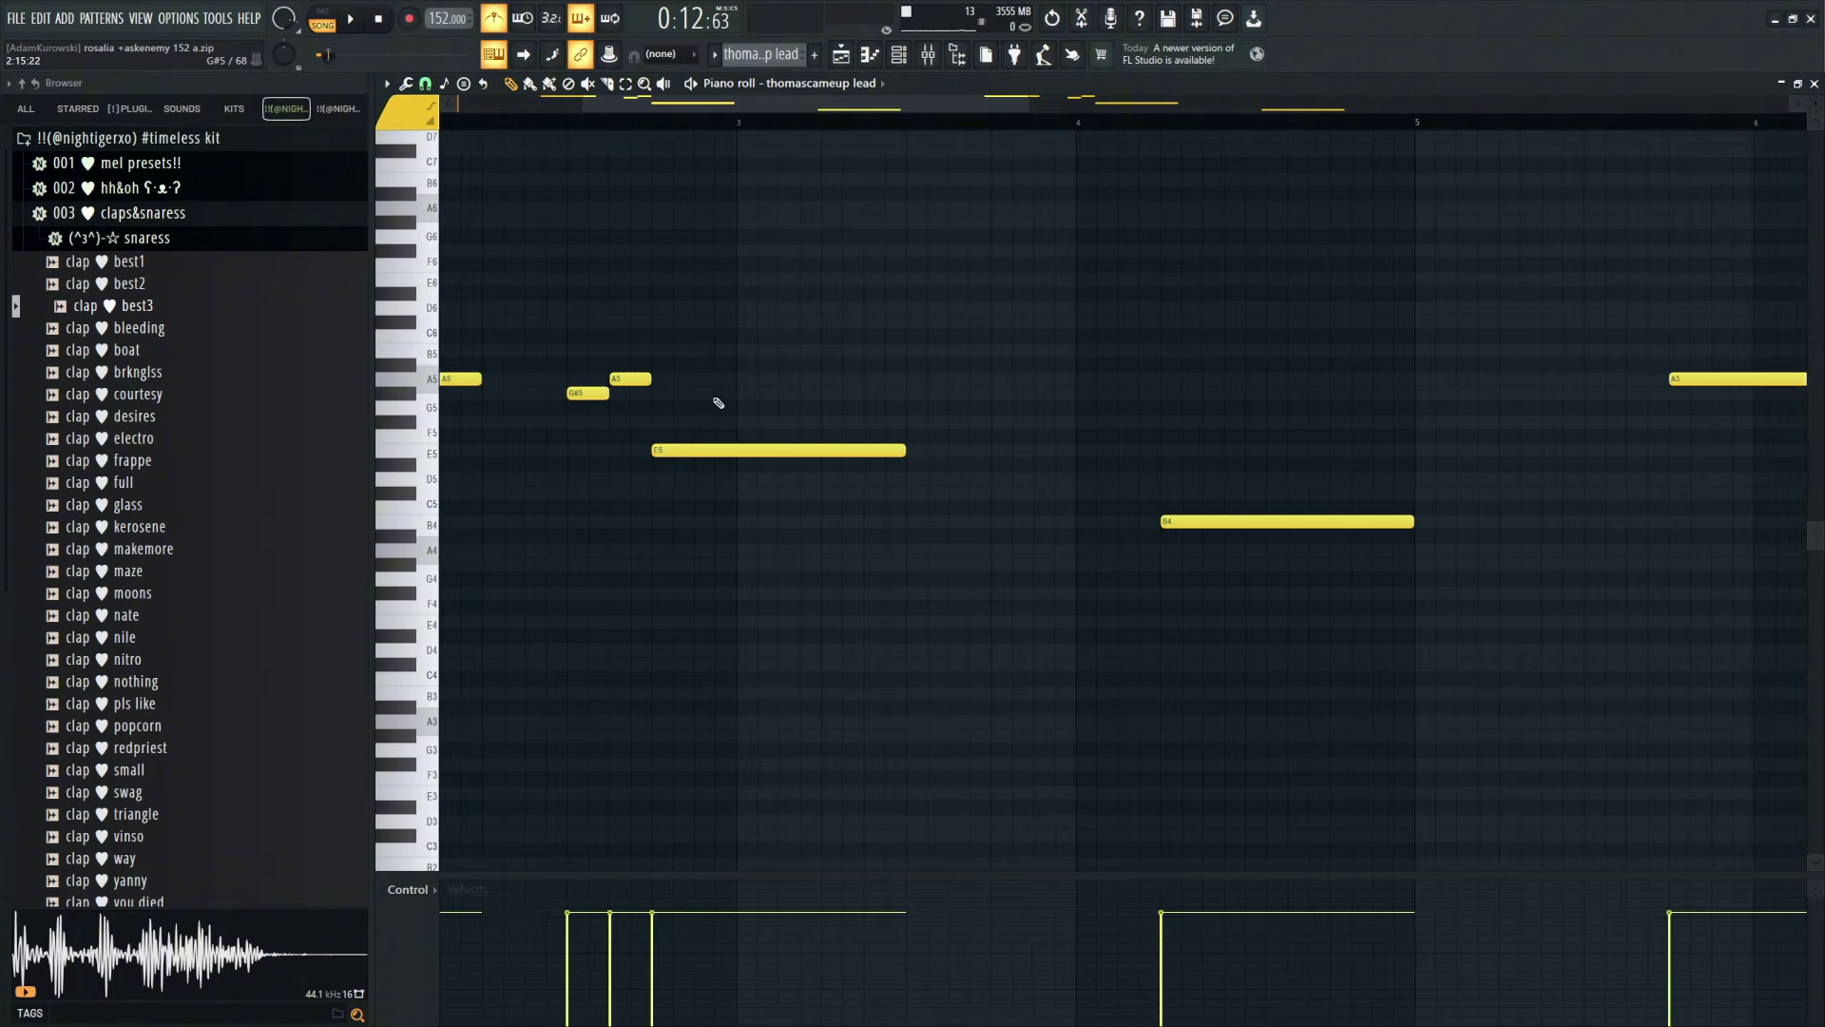
left_click_drag(723, 374, 731, 555)
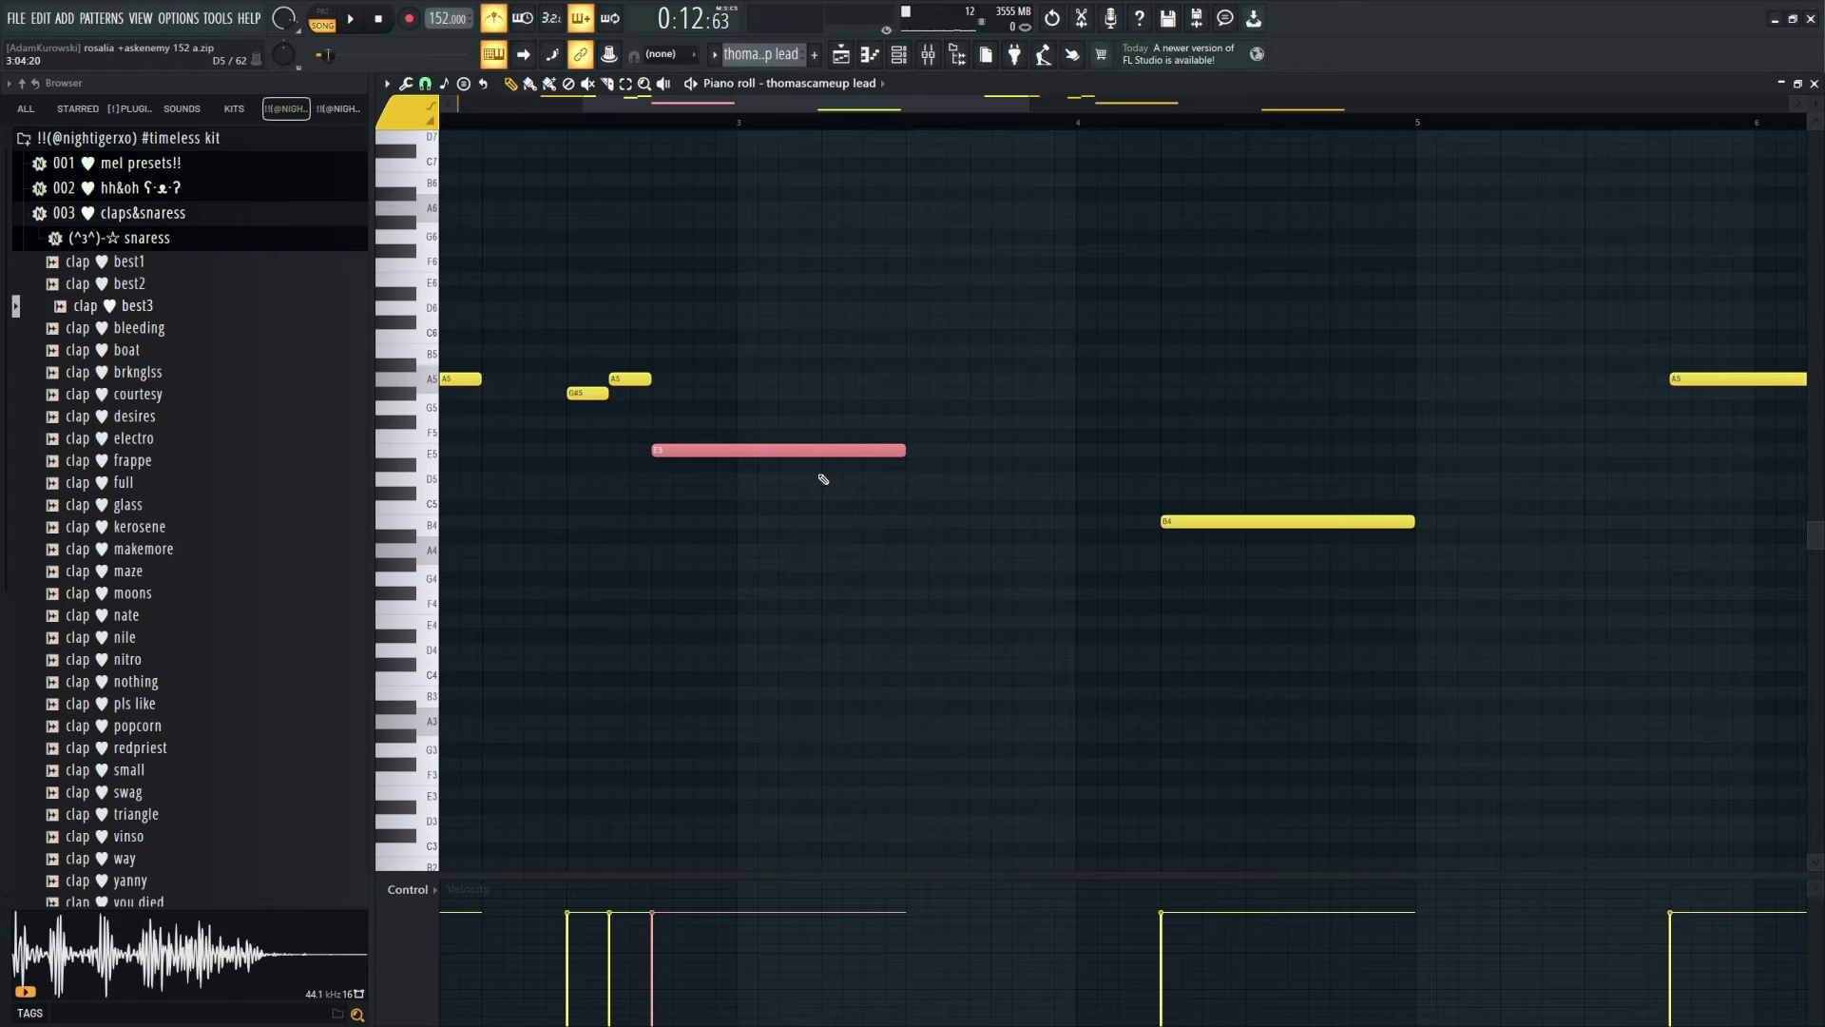
scroll(780, 495, "down", 3)
scroll(601, 419, "up", 3)
left_click_drag(862, 564, 850, 479)
left_click_drag(598, 510, 592, 364)
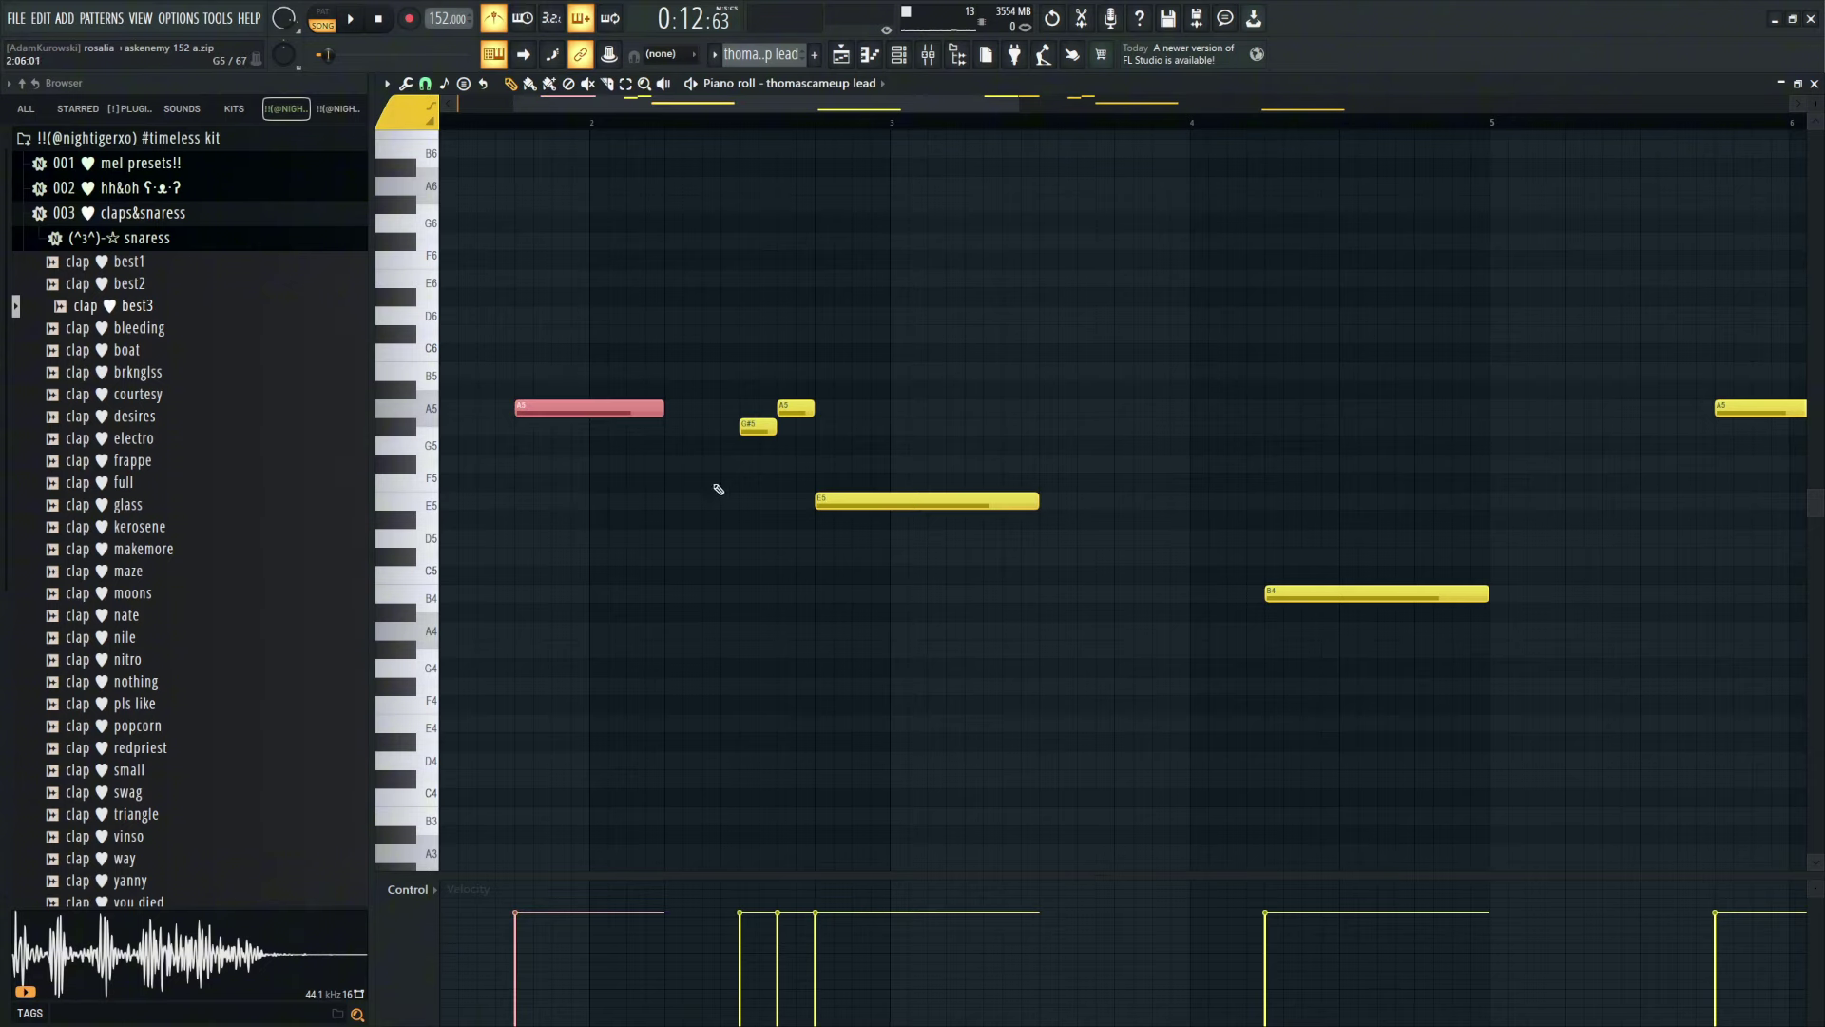
left_click_drag(951, 551, 954, 486)
left_click(1026, 359, "ctrl")
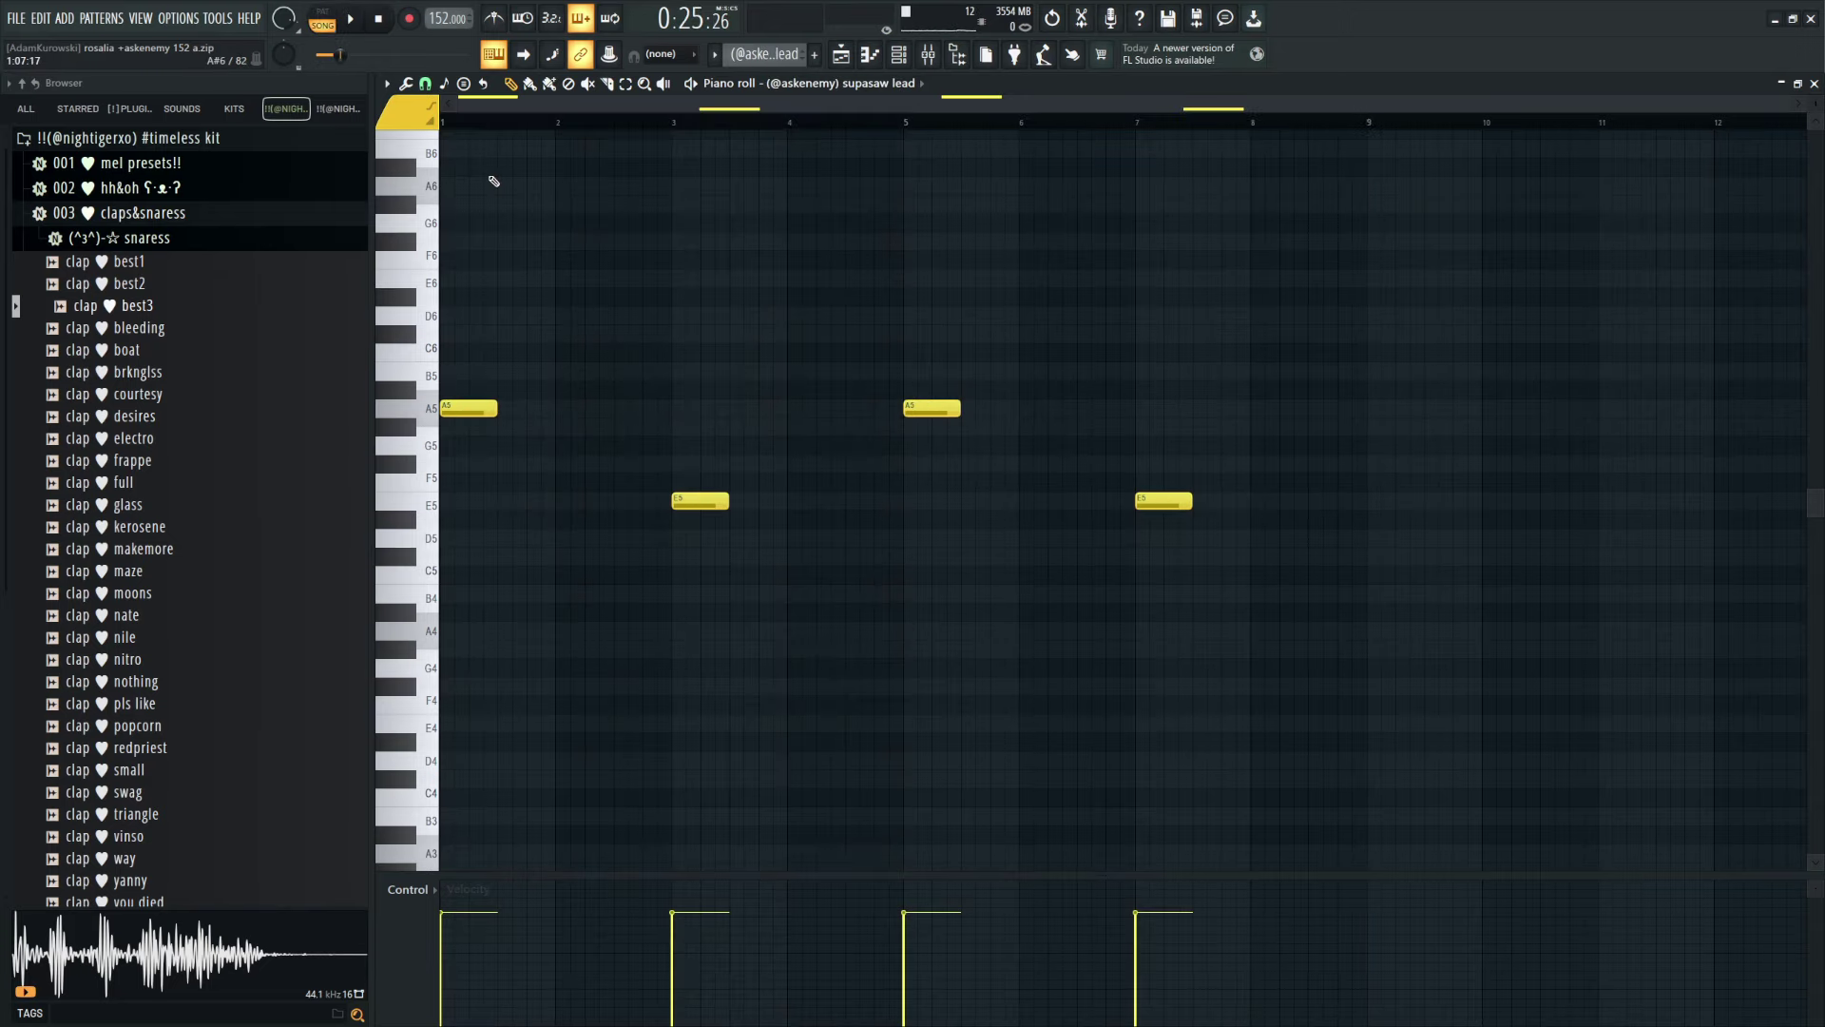
Step: View the supasaw lead's Spire instrument, close it, and play the lead pattern
key("Return")
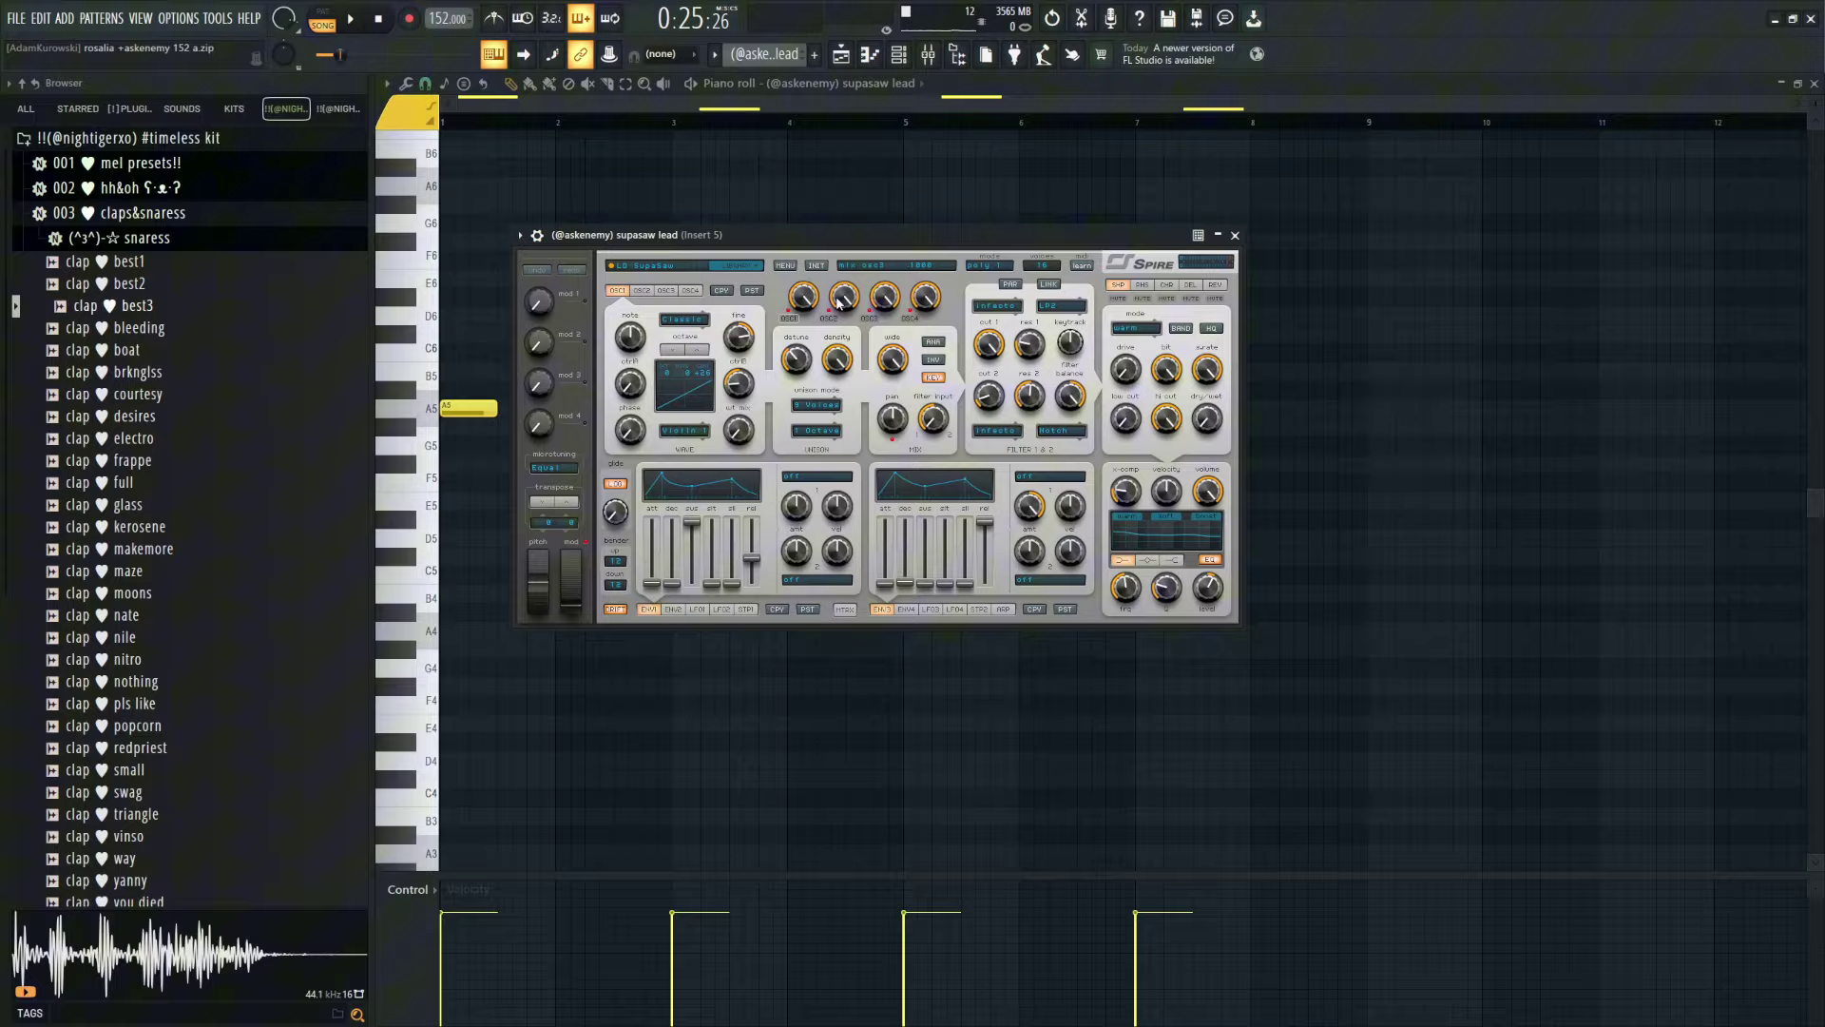
left_click(1235, 234)
key("space")
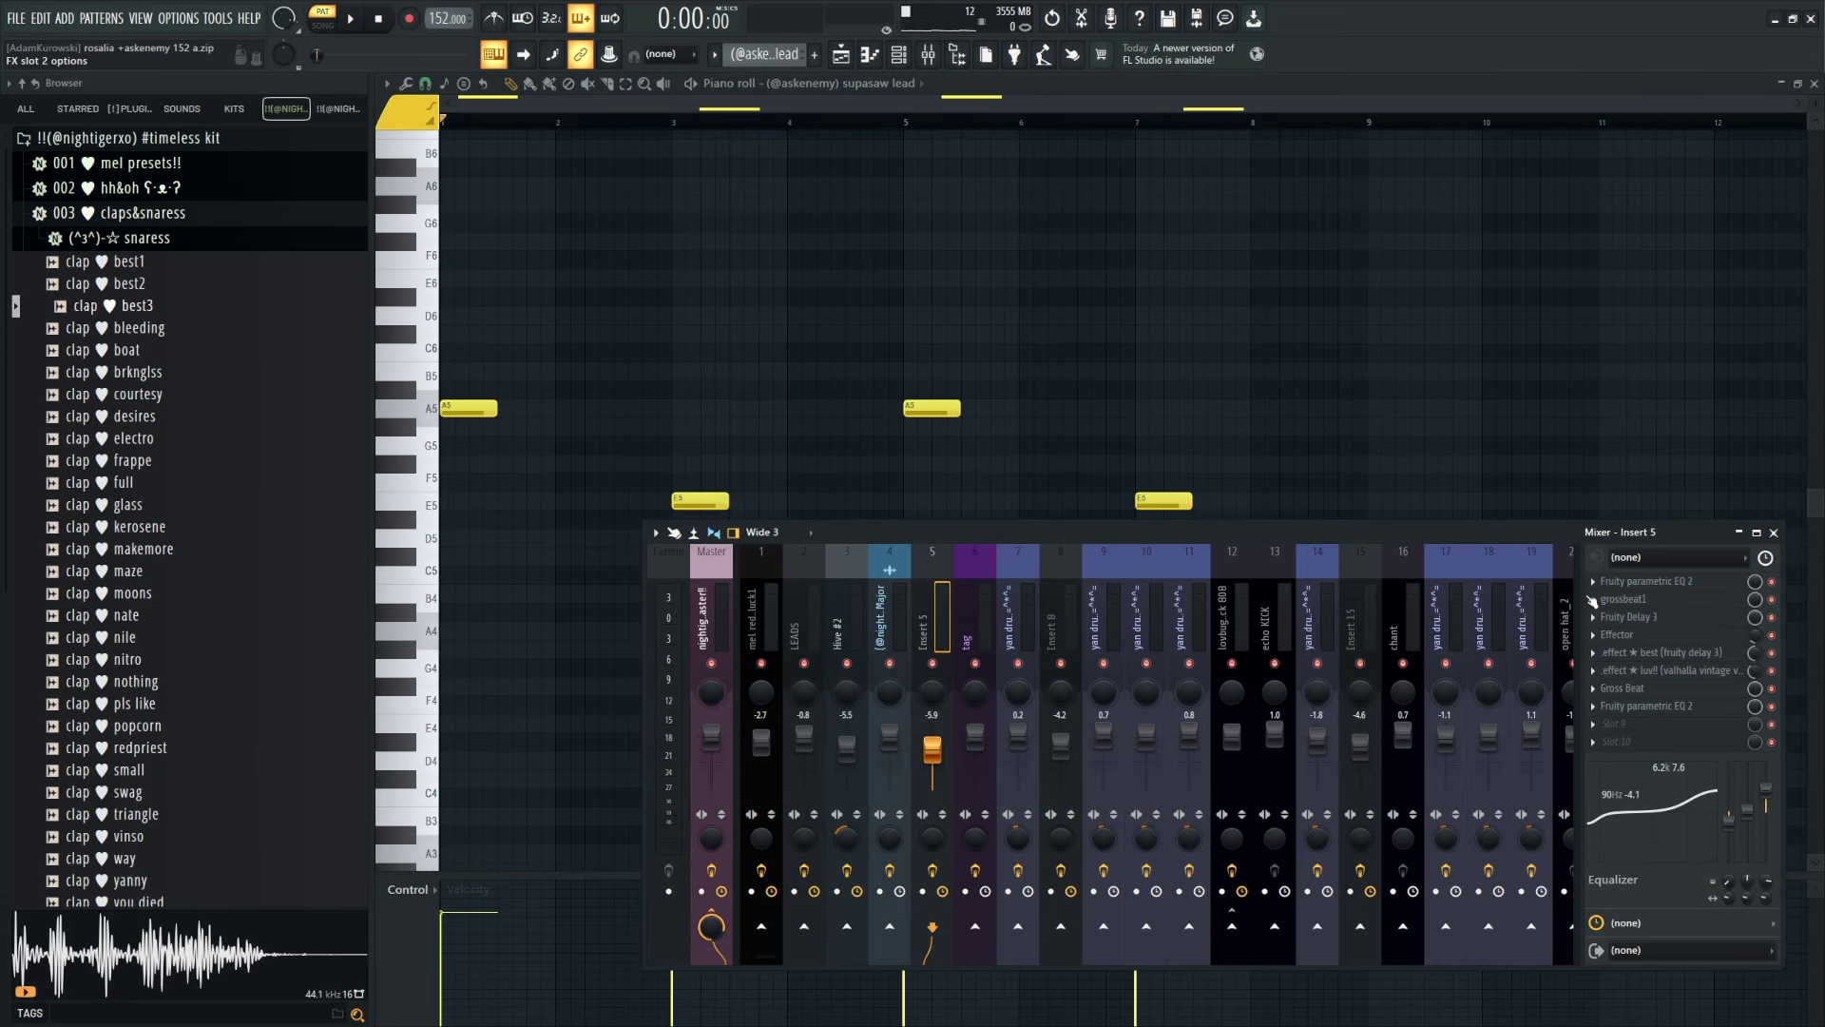
Step: Inspect the Gross Beat and grossbeat1 effects on mixer Insert 5, and play the supasaw lead through them
left_click(1597, 599)
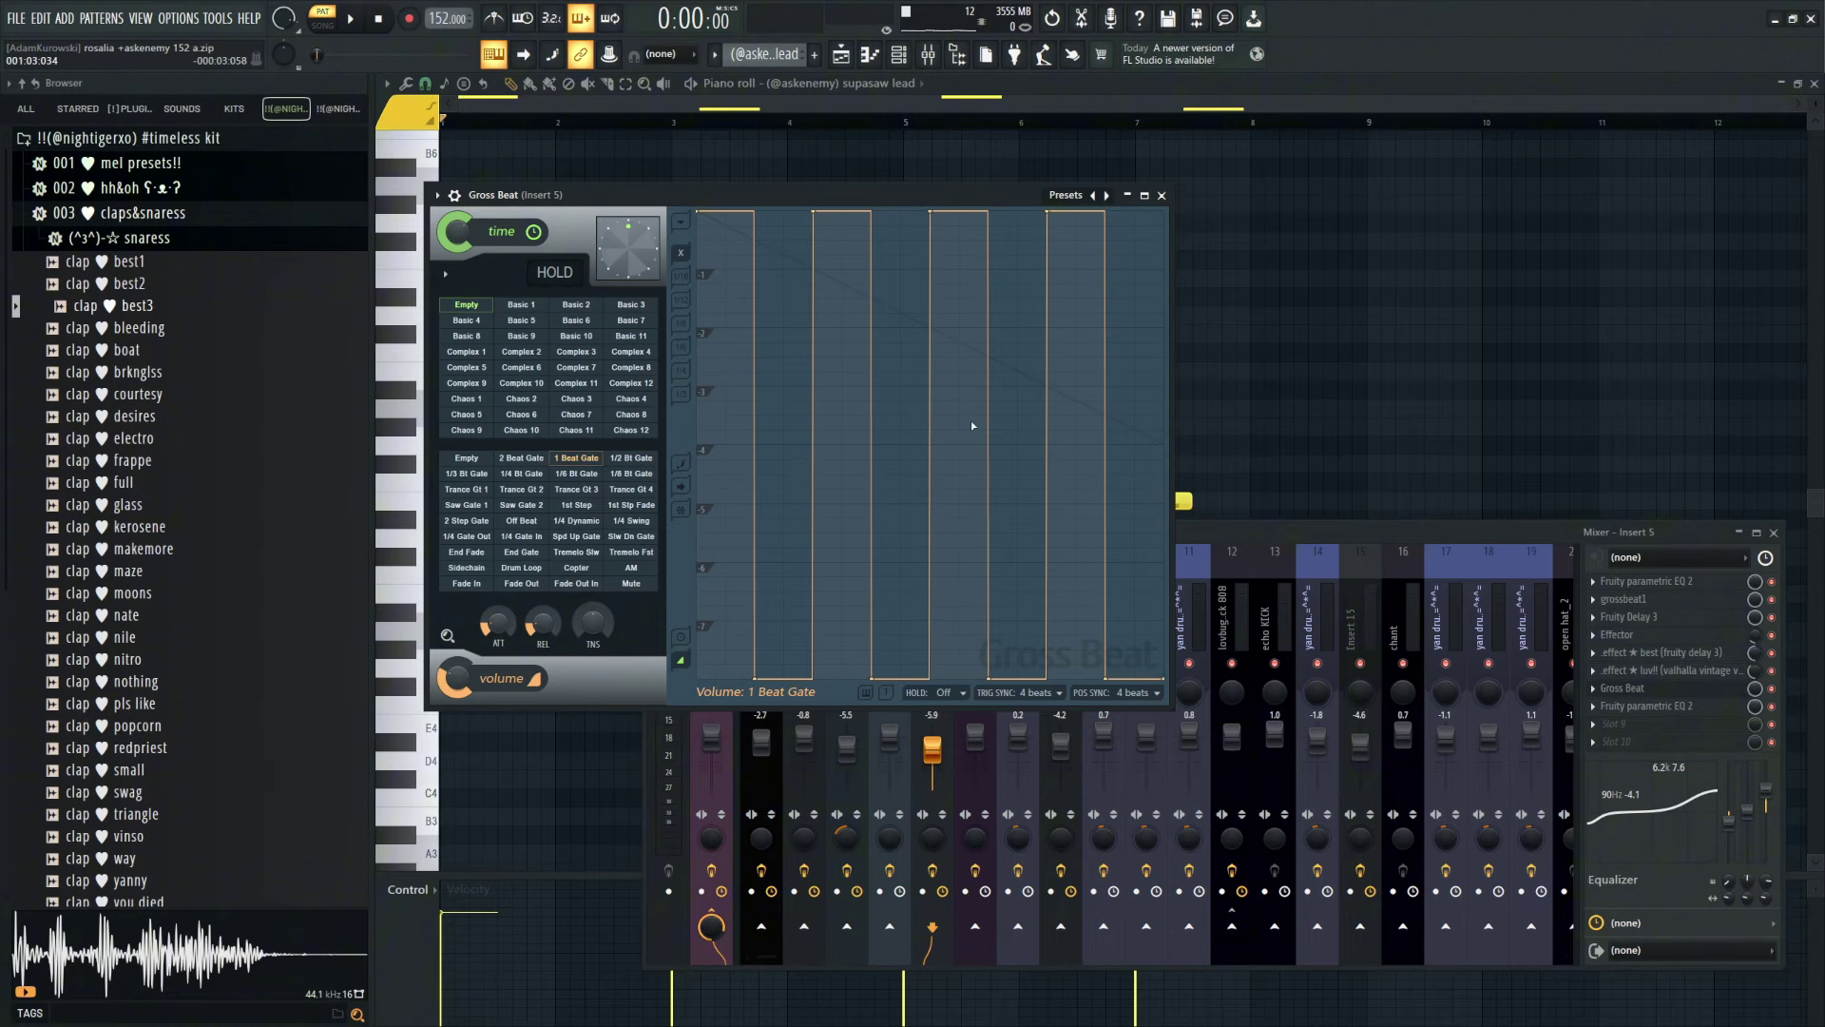
left_click(1161, 196)
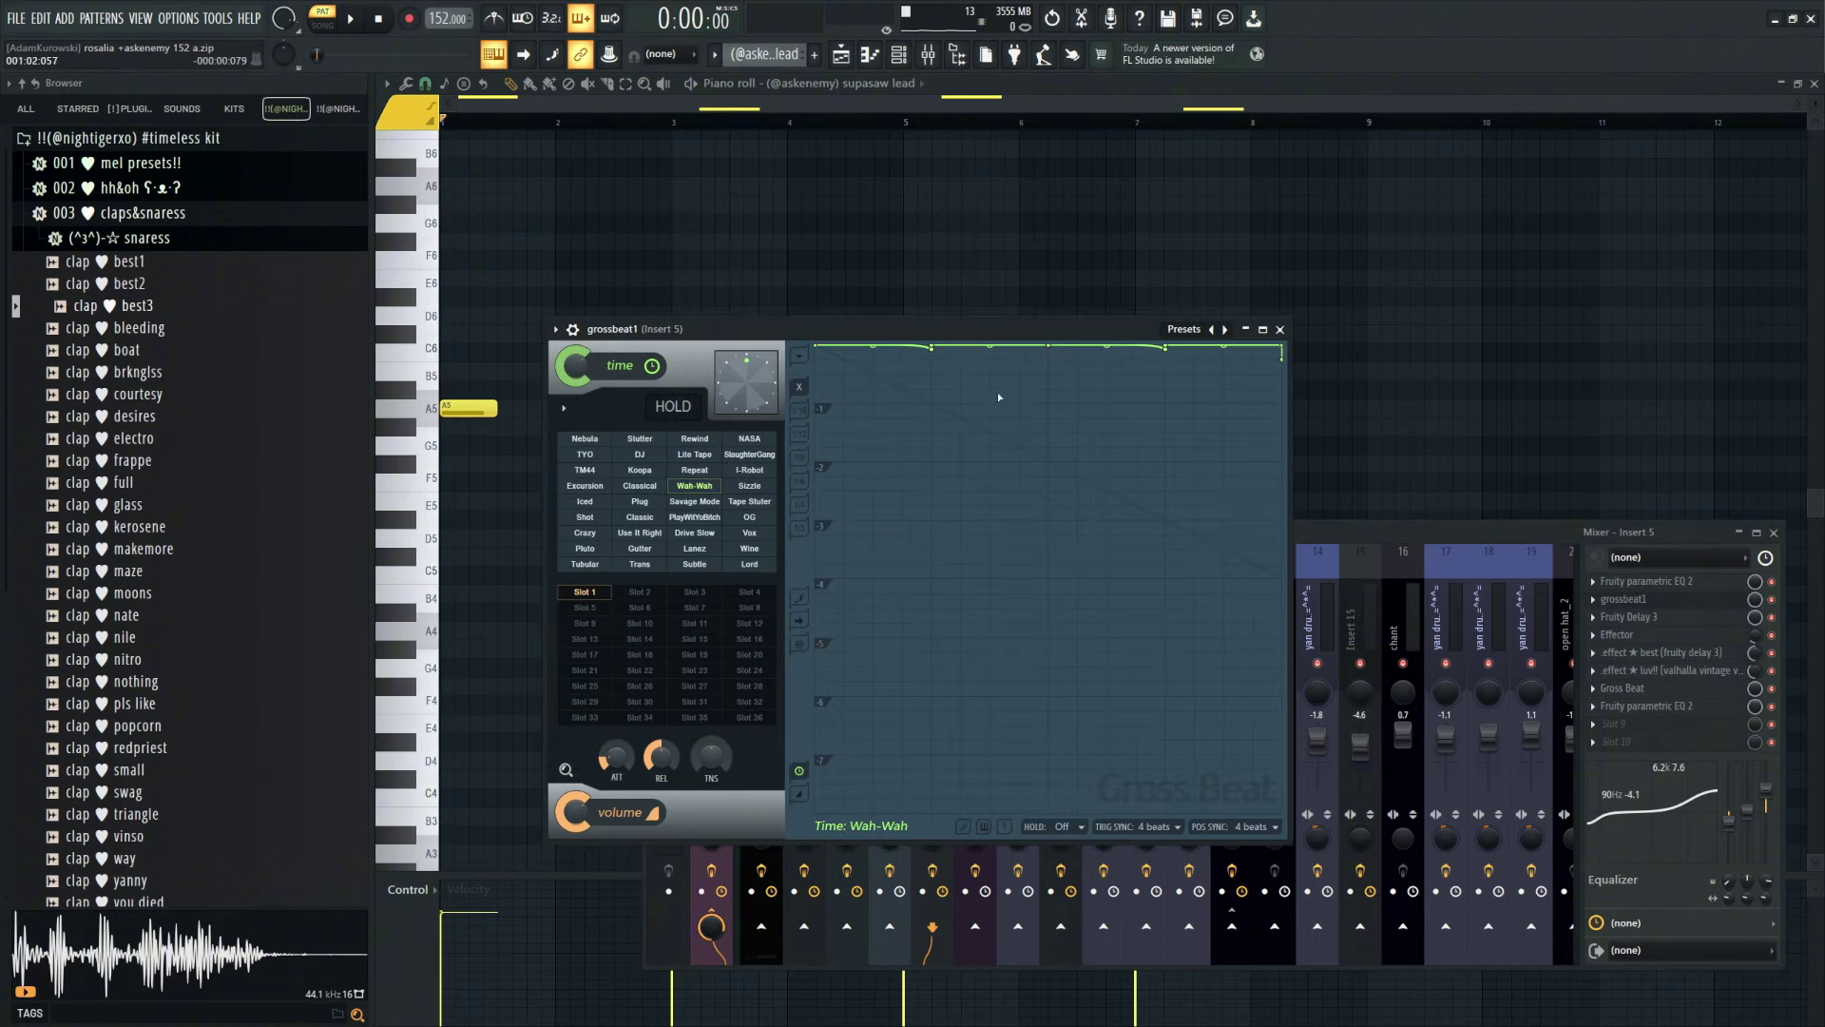
left_click_drag(999, 335, 1077, 293)
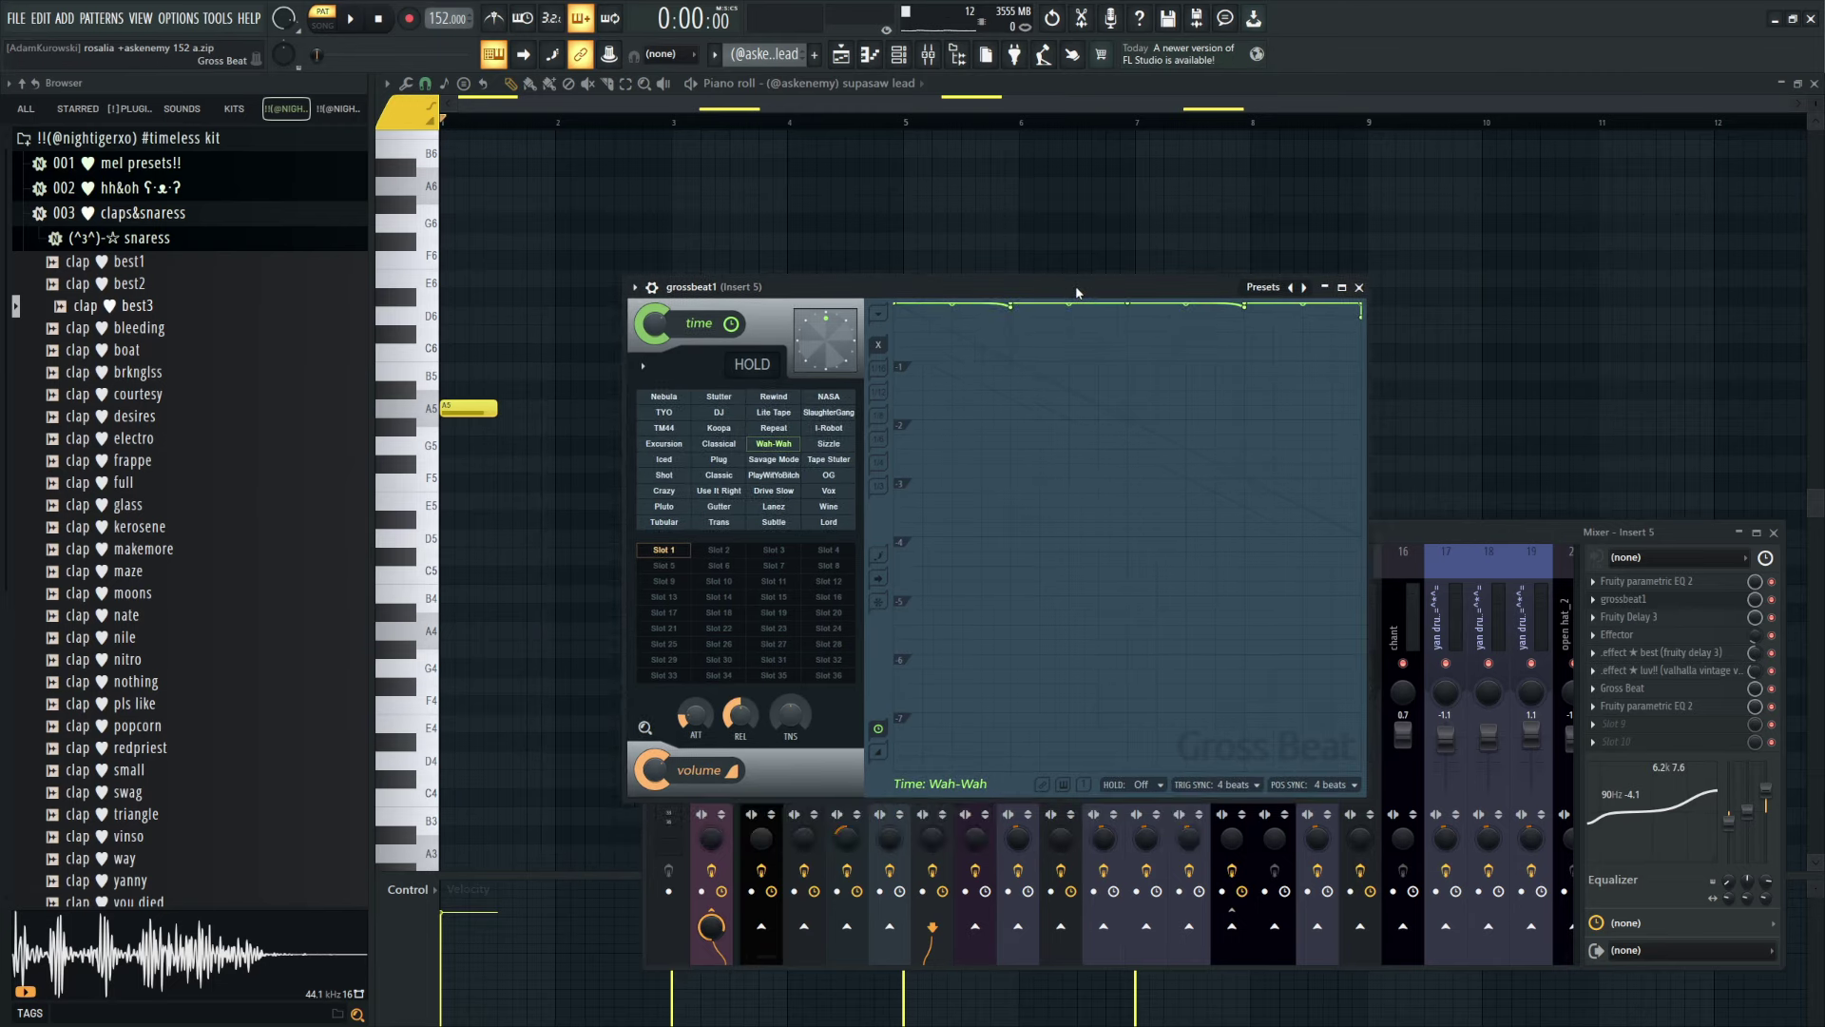
key("space")
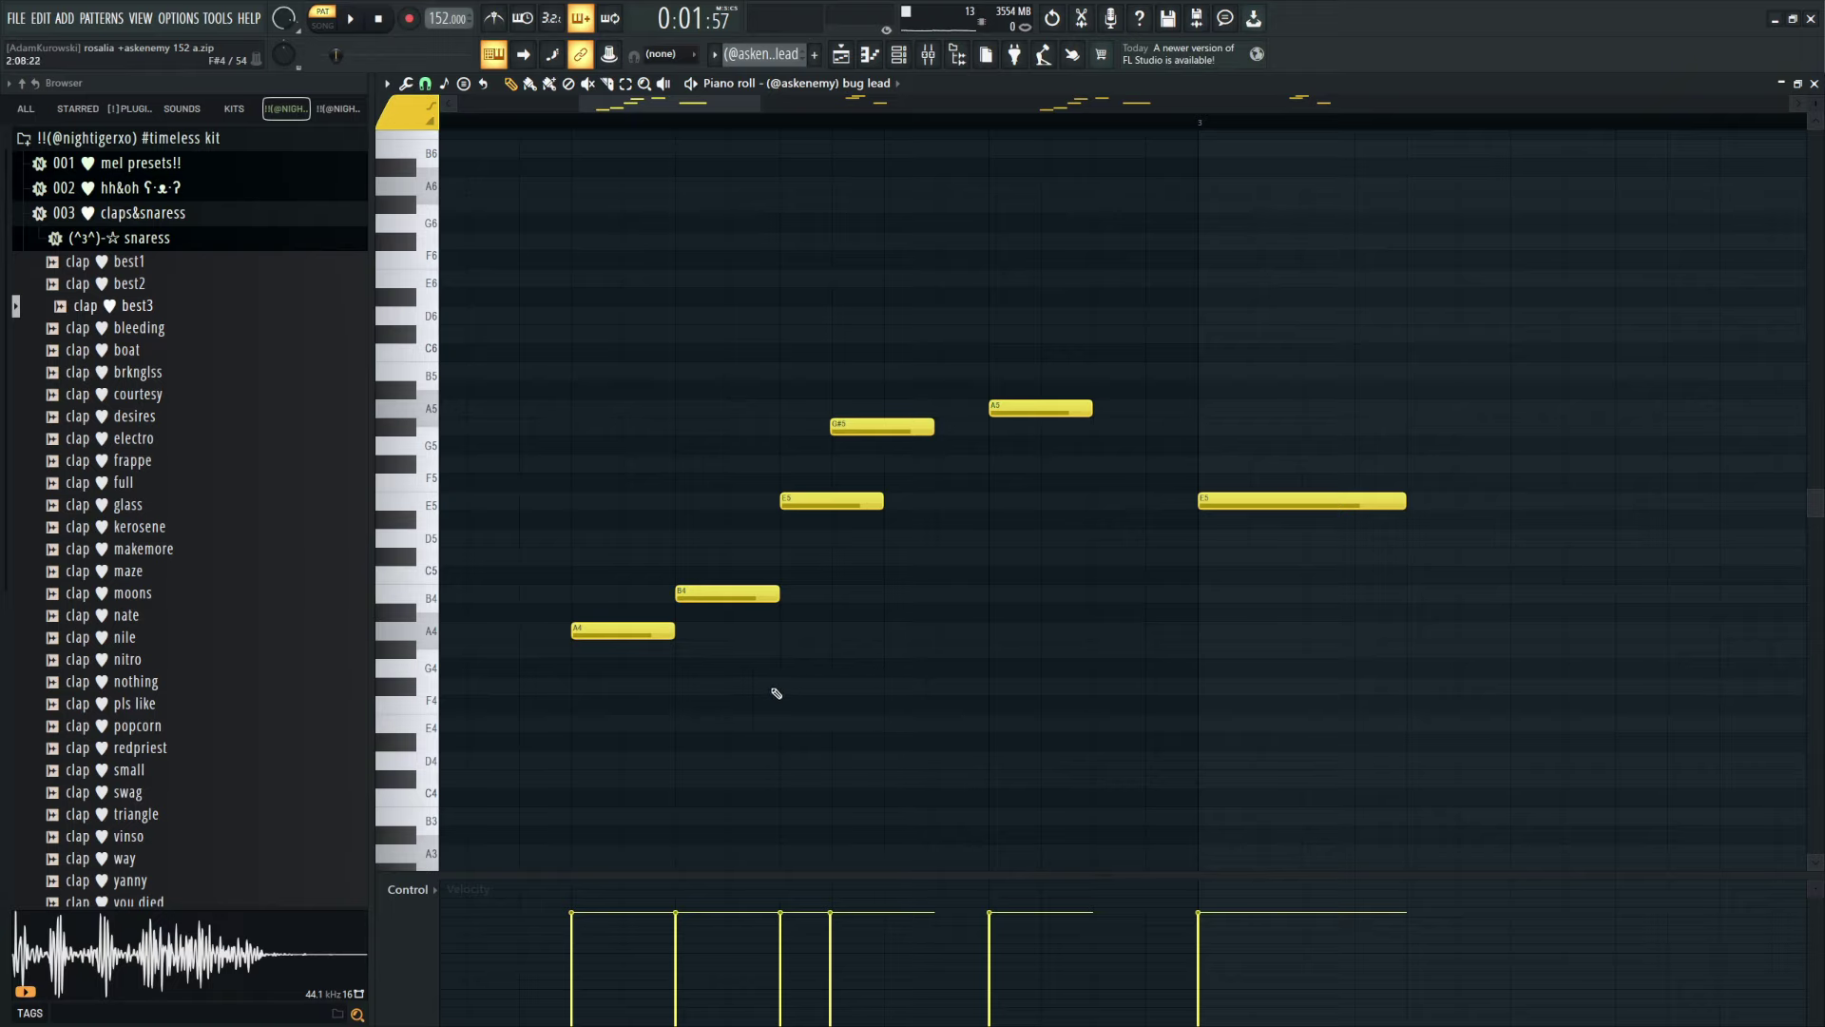
Step: Play the bug lead pattern and examine the rising phrase that starts on A4 and ends on E5
key("space")
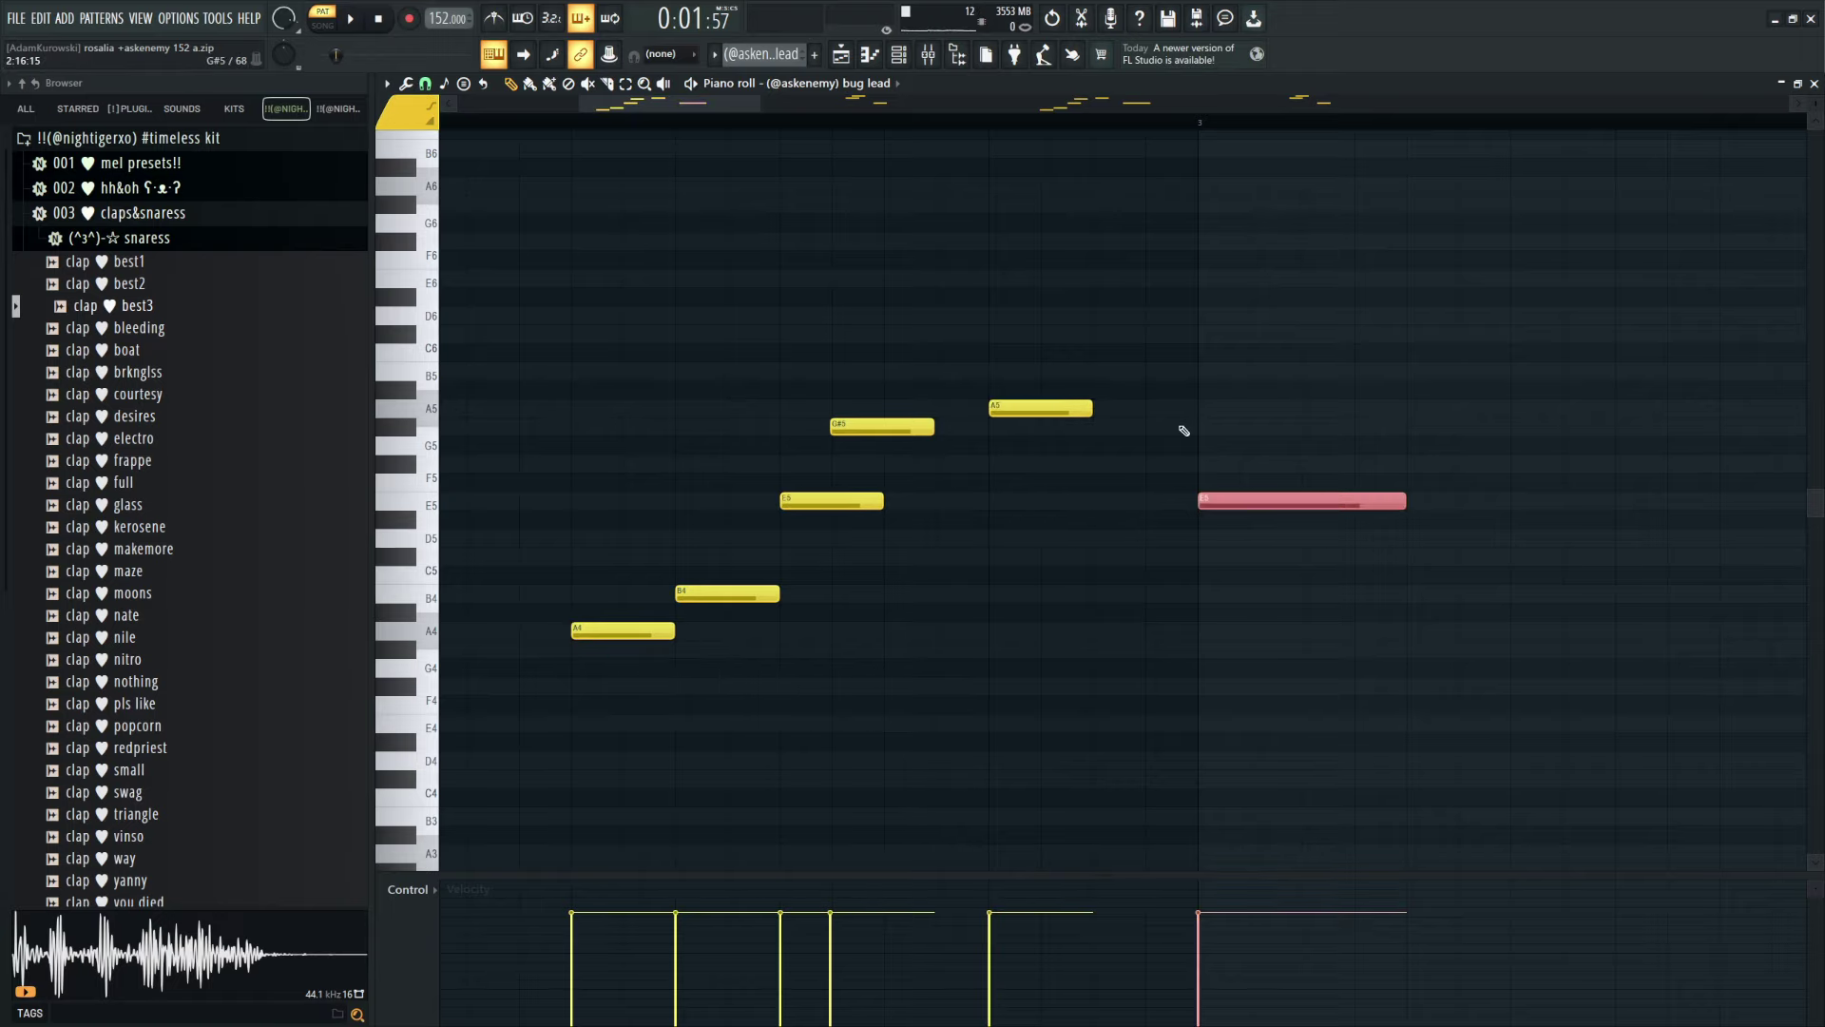
left_click_drag(1326, 368, 1091, 588)
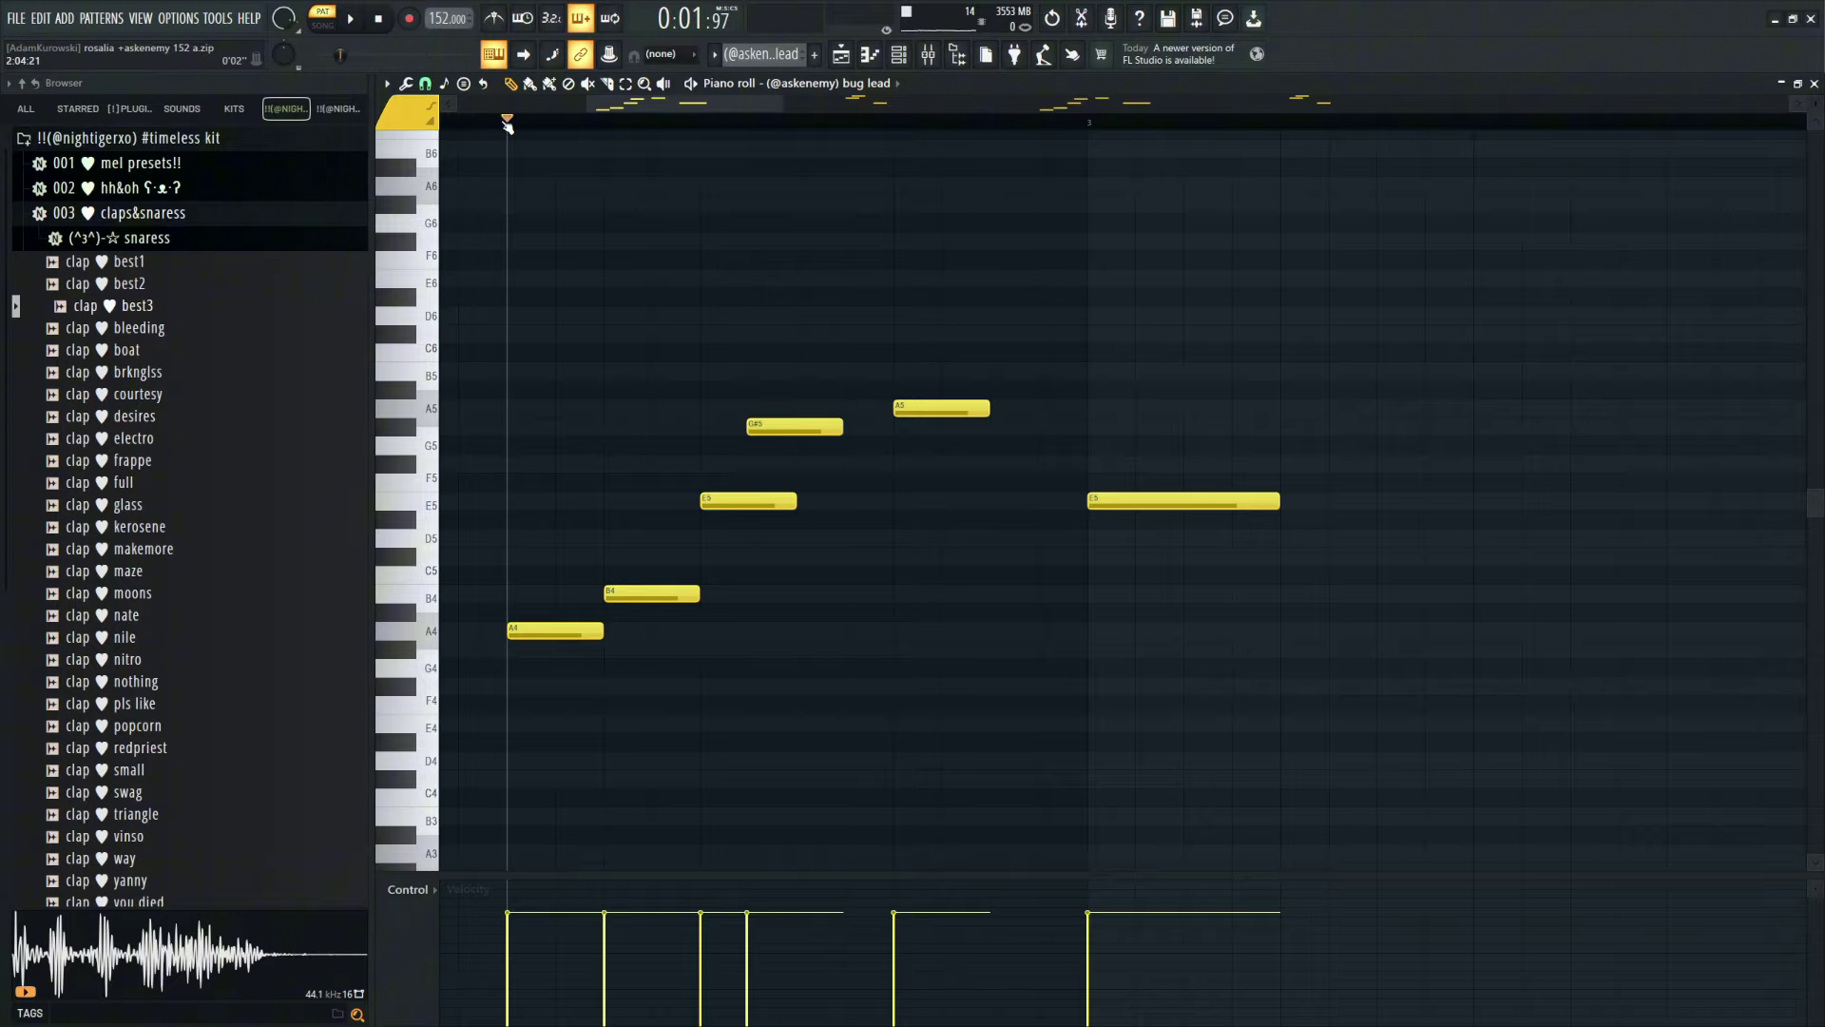
scroll(686, 246, "up", 3)
left_click_drag(824, 530, 768, 385)
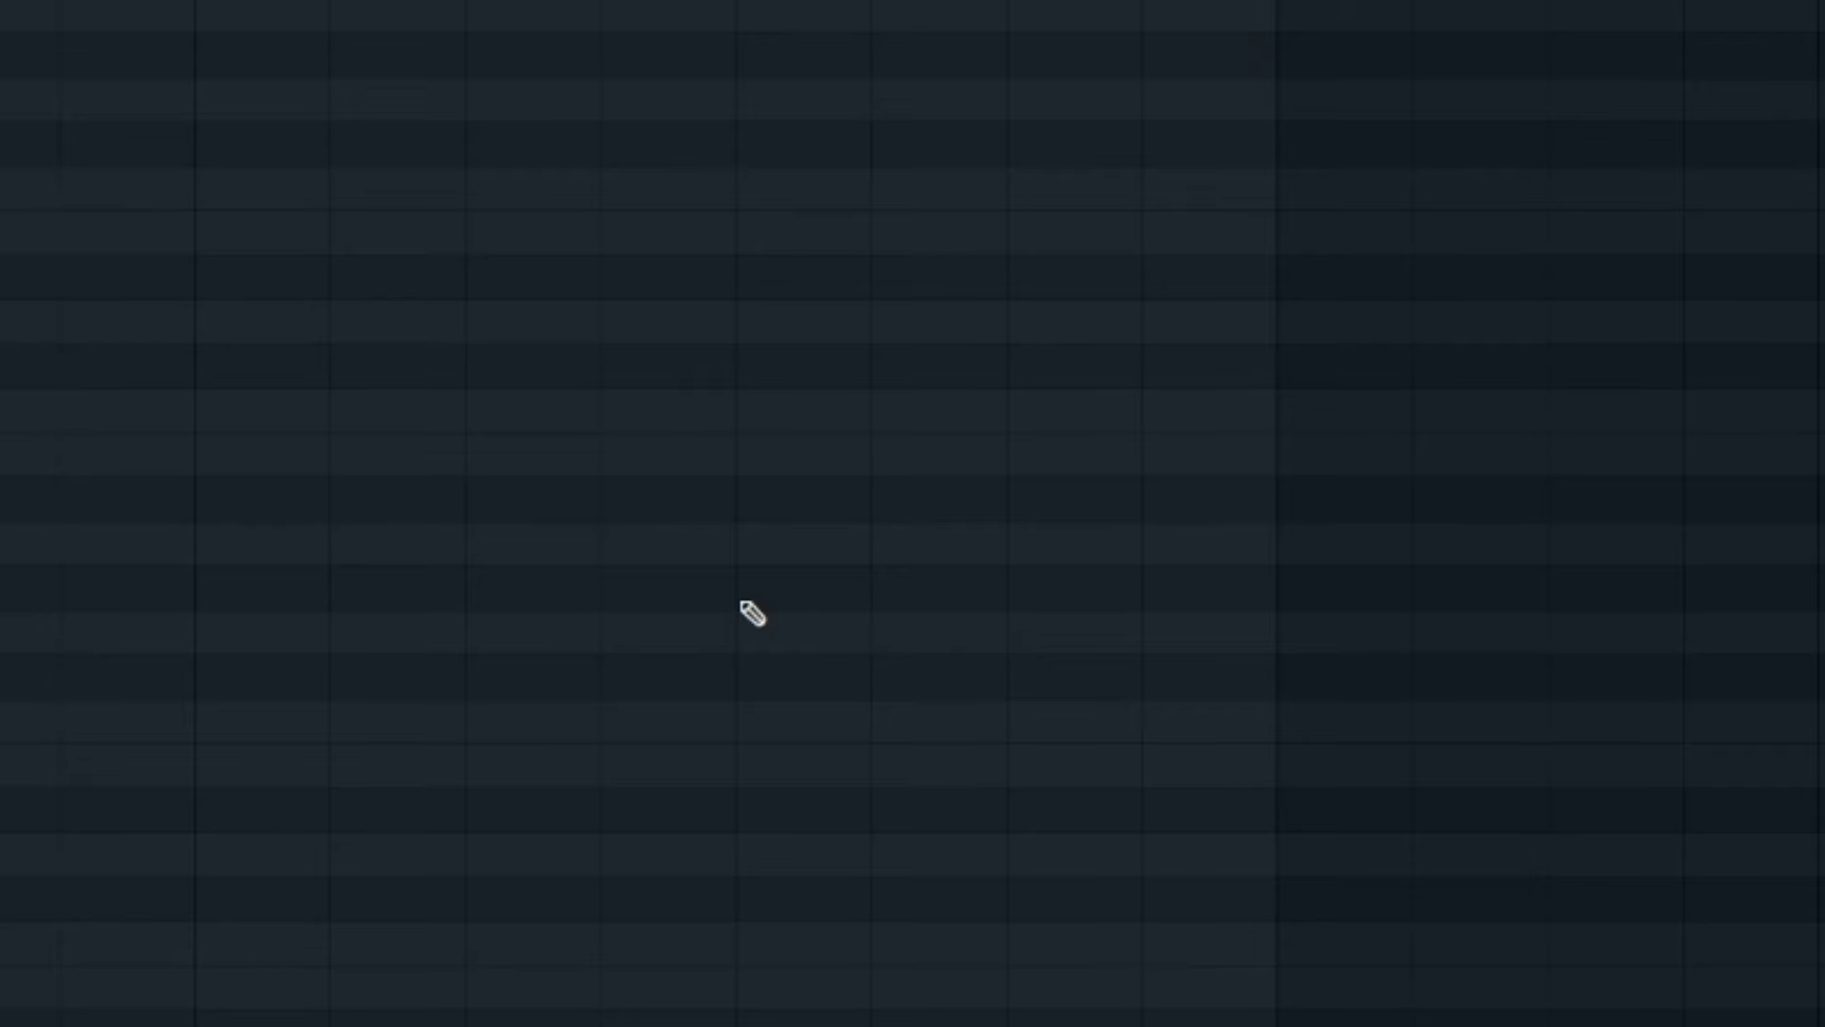
Step: Place F5 and A5 notes in bar 3 of the bug lead, trim A5 to start slightly after F5, and play them
left_click(742, 603)
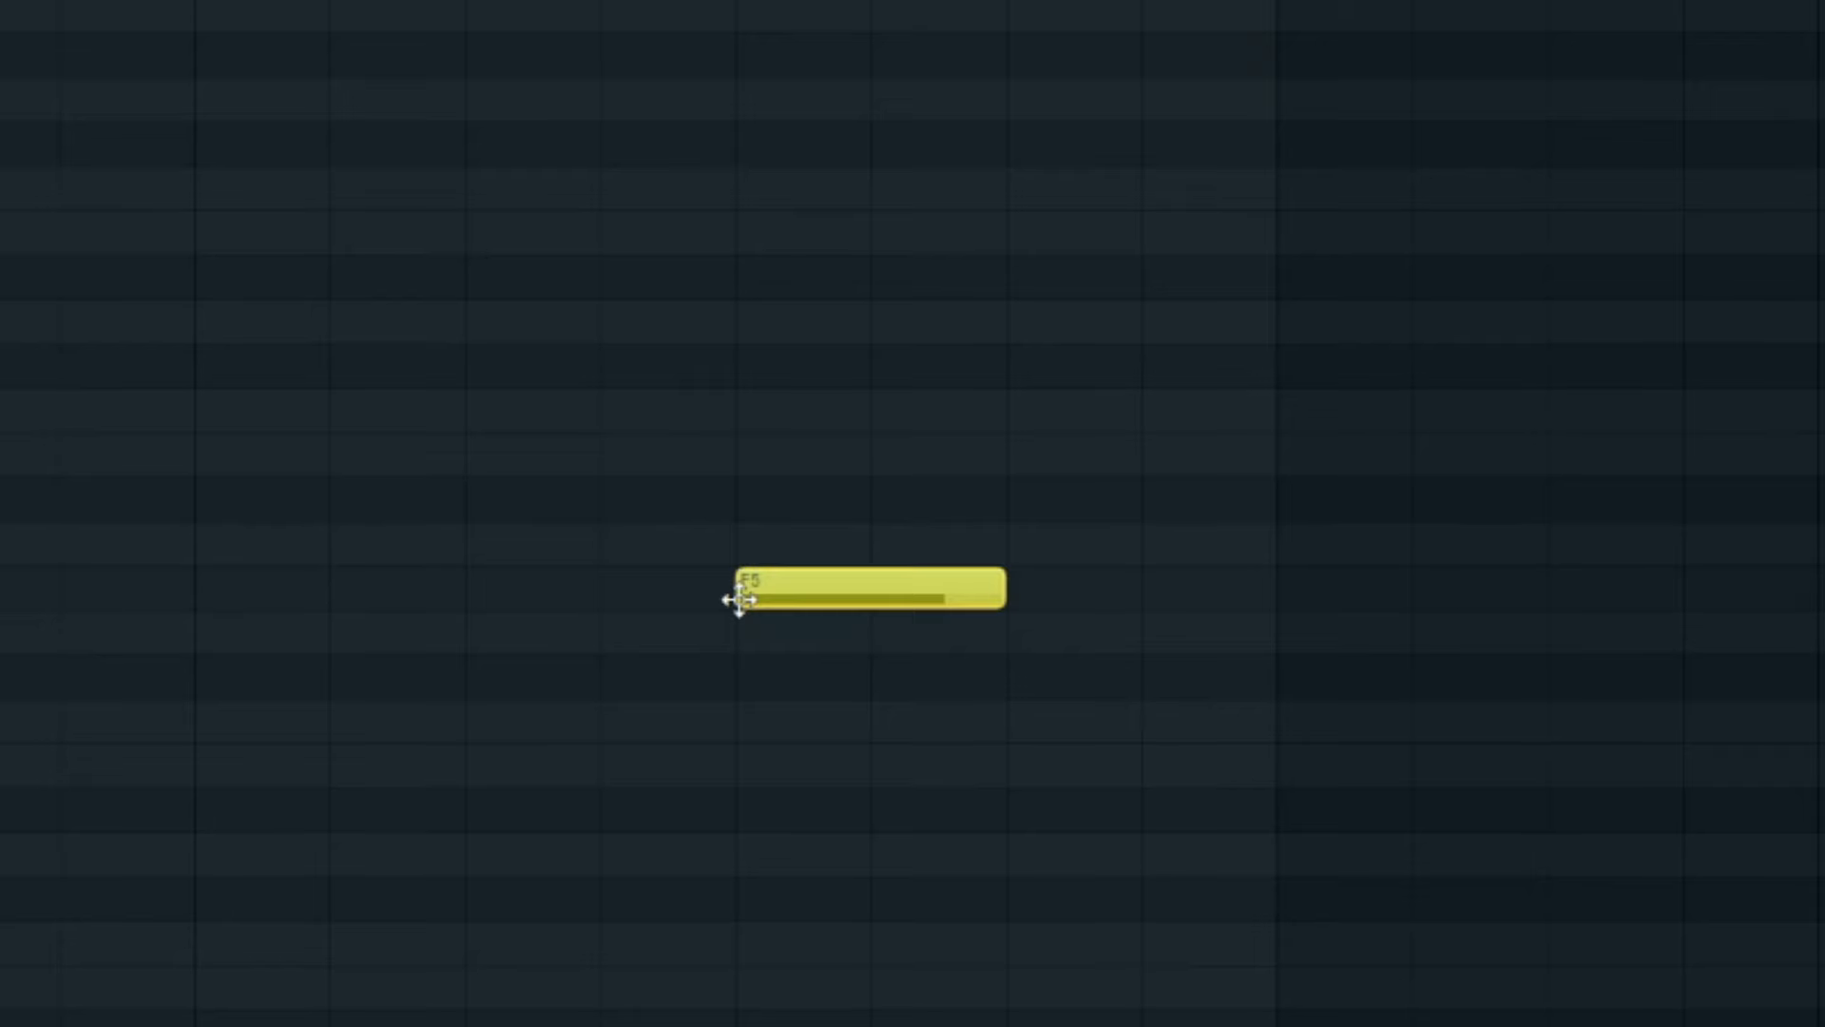
left_click(741, 418)
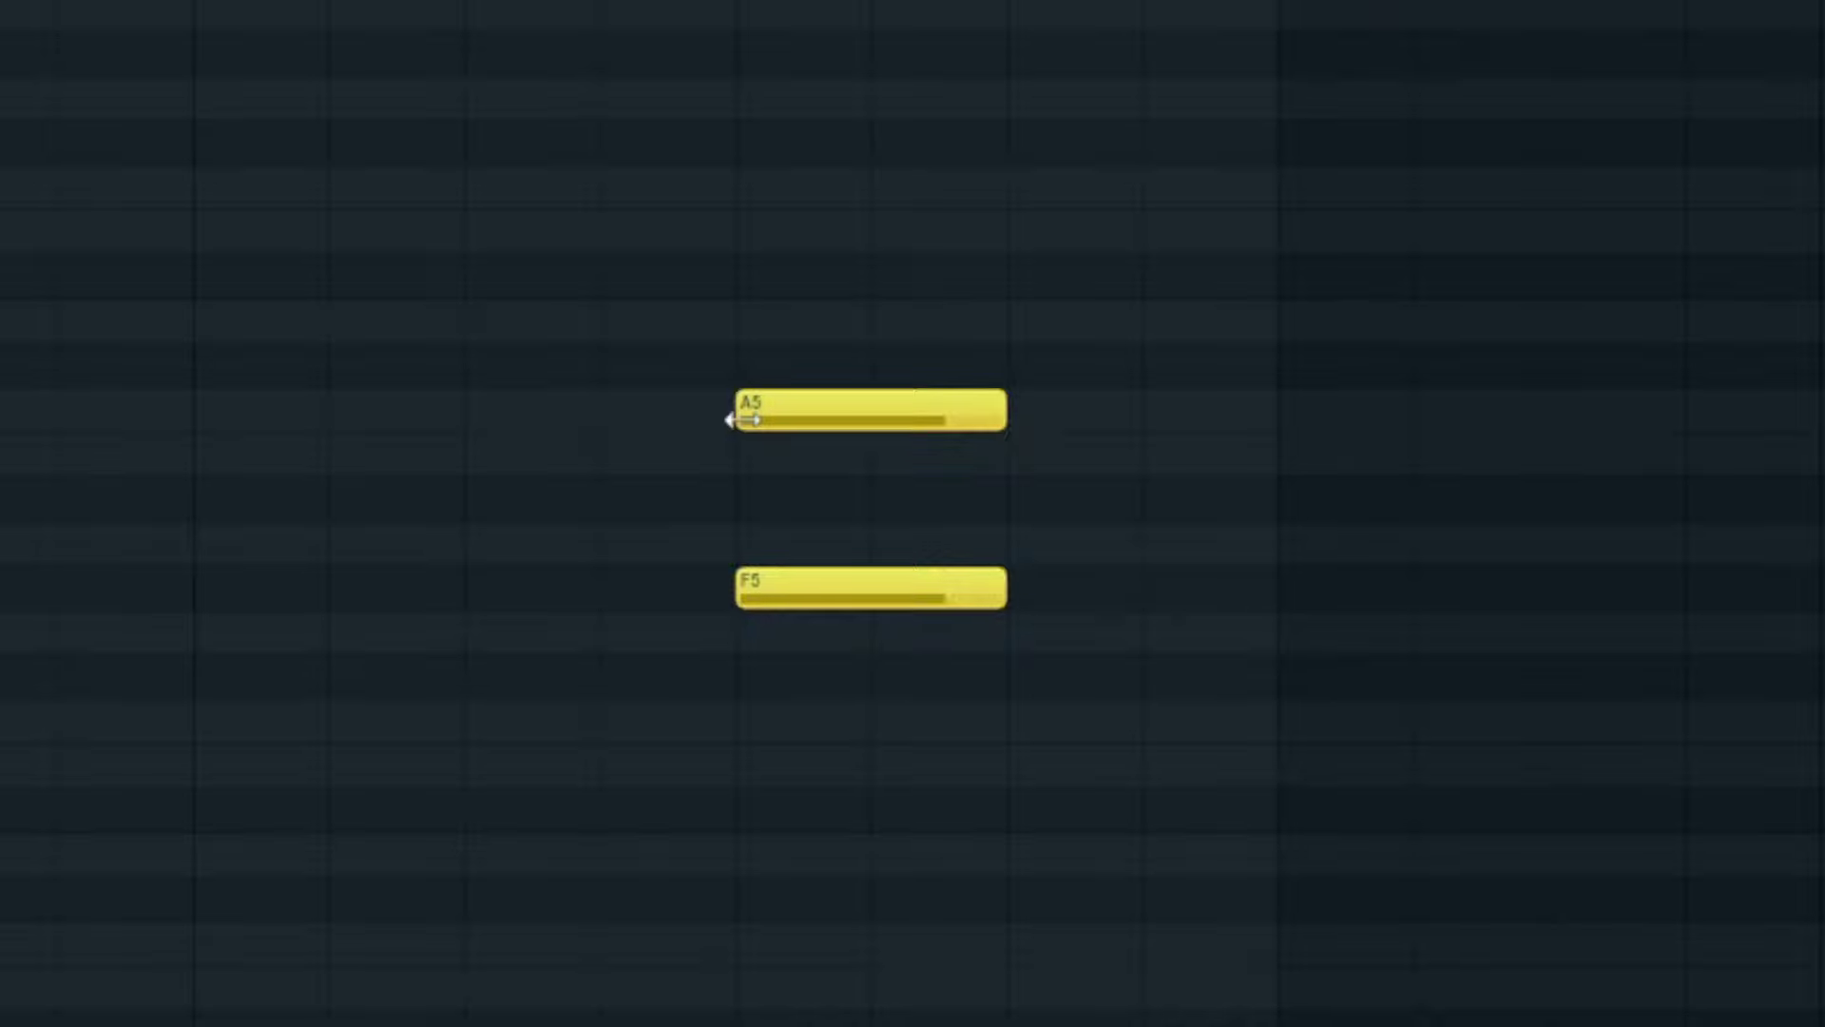
left_click_drag(730, 420, 807, 424)
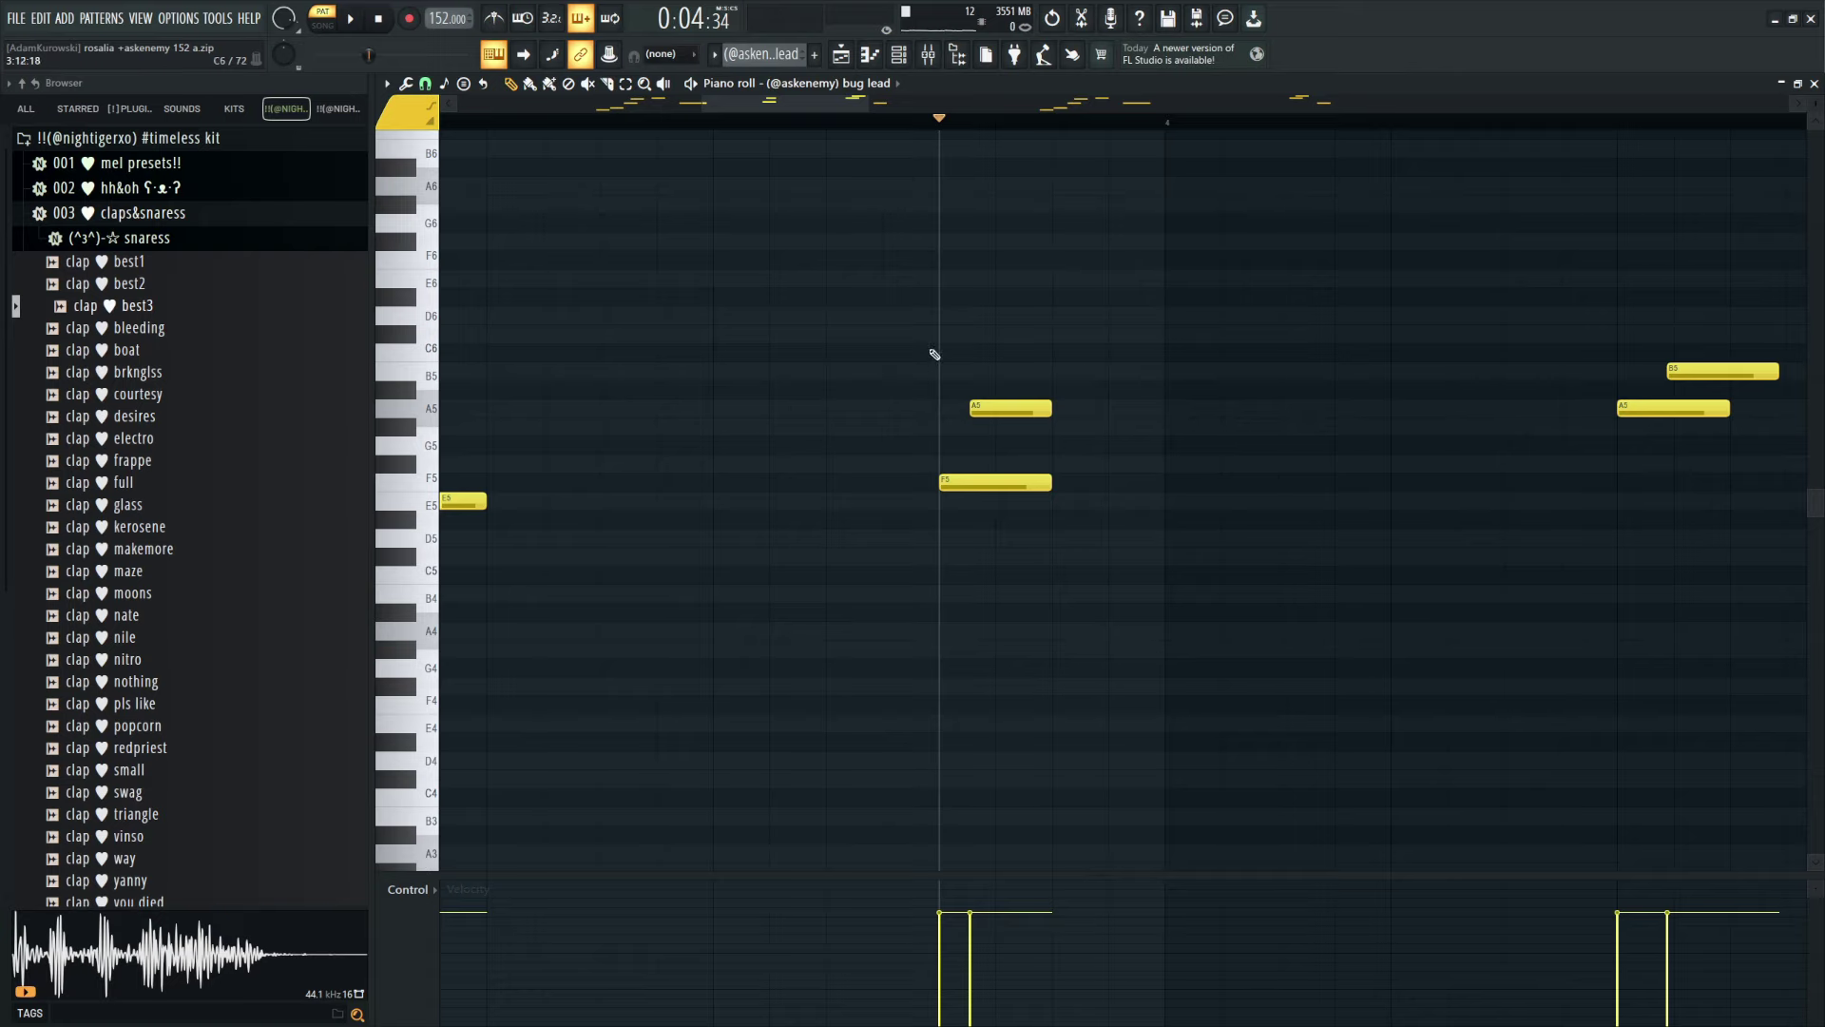
key("space")
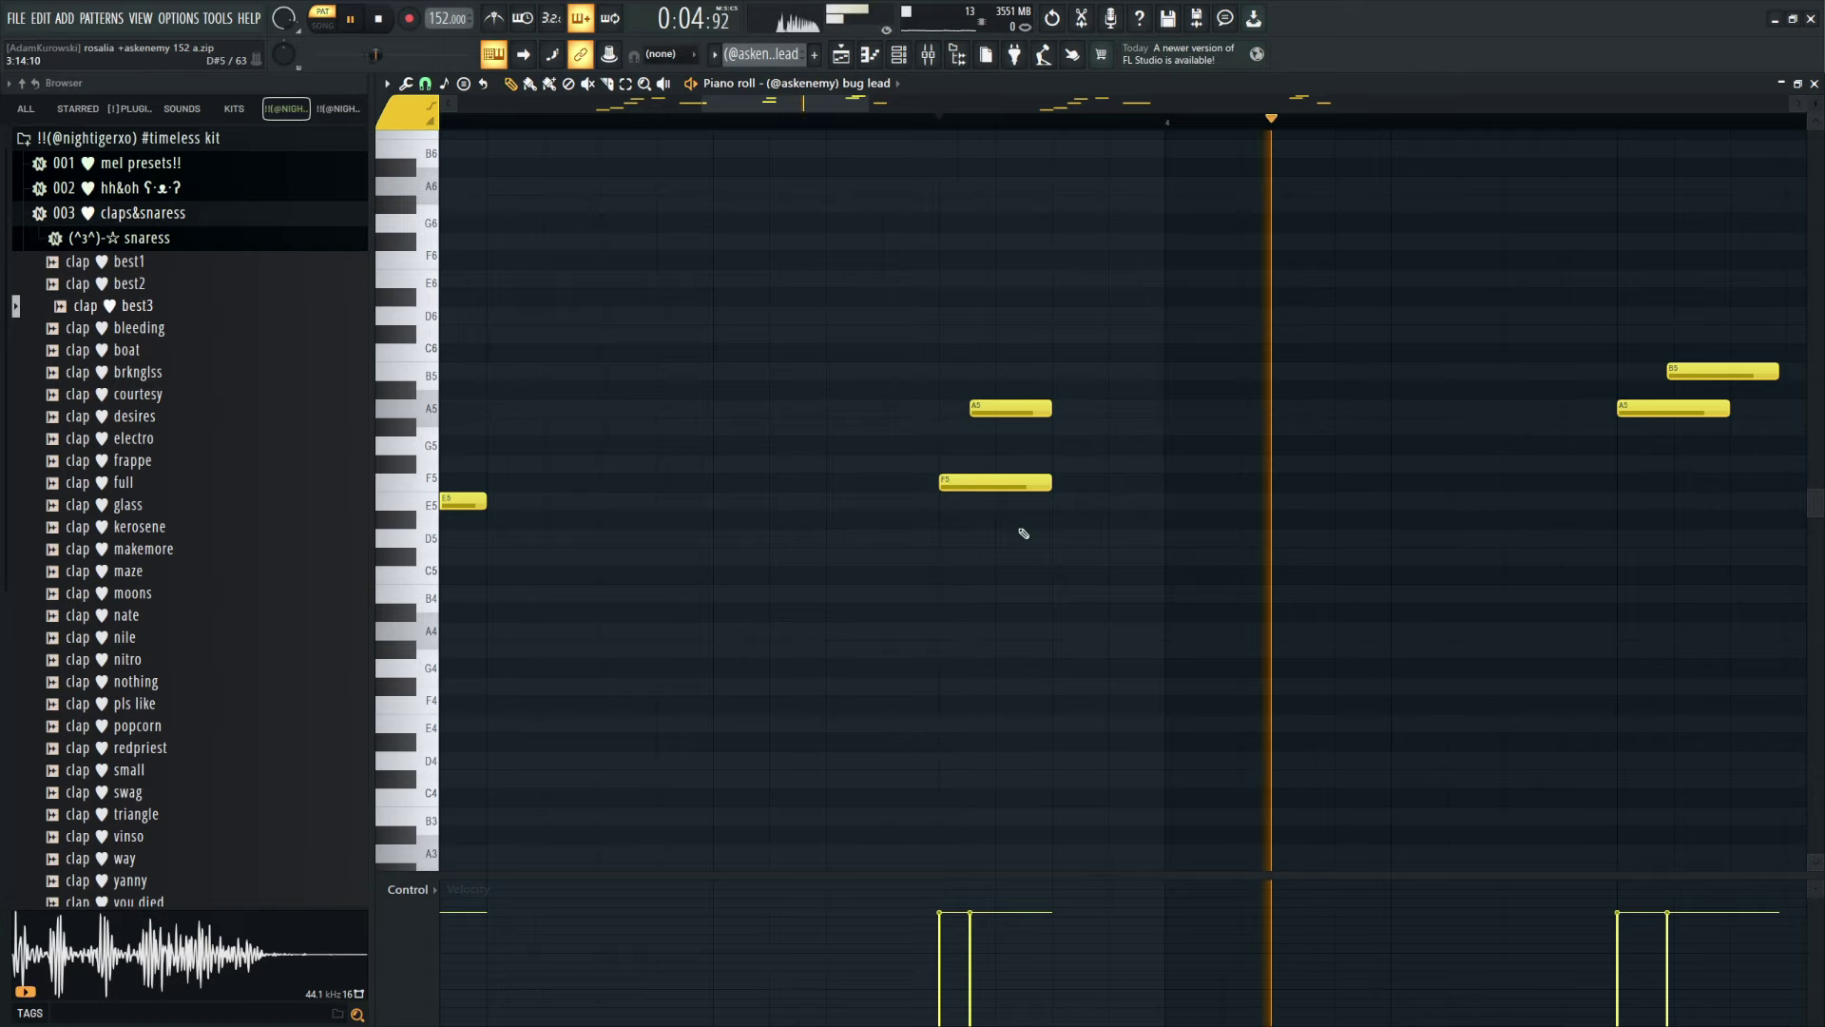
key("space")
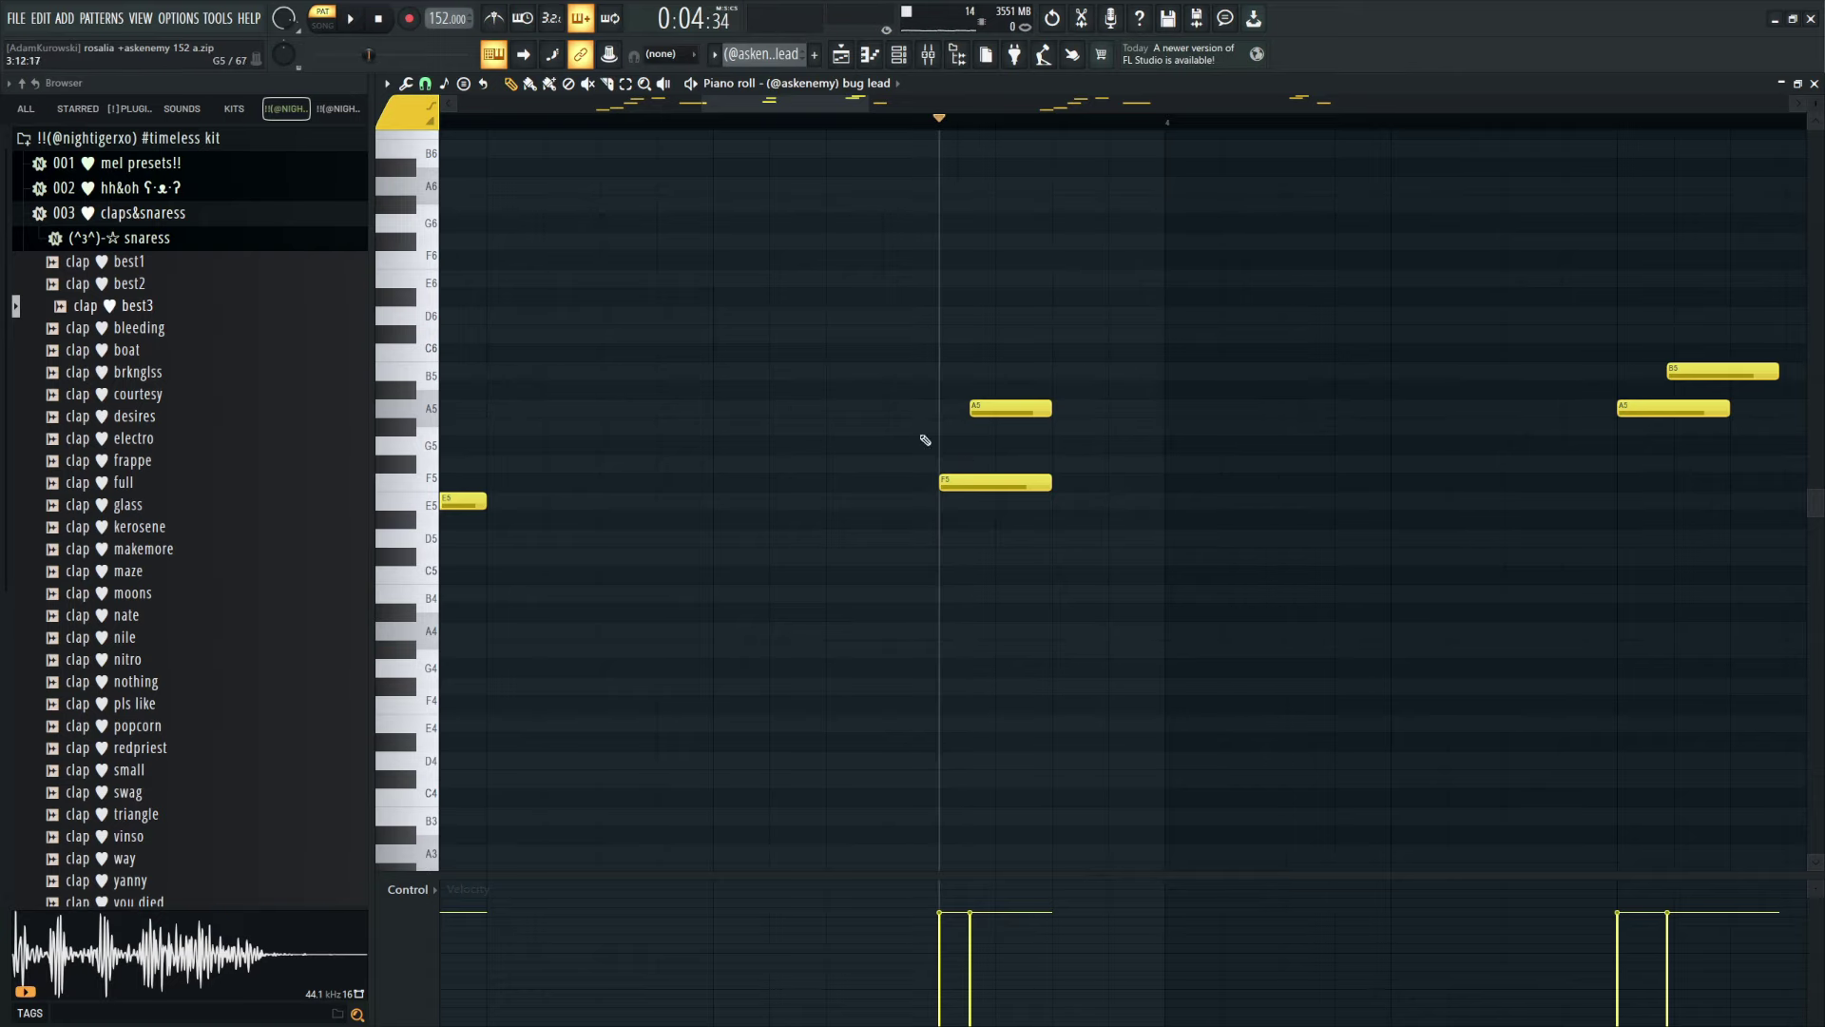
Step: Check the mono 4 voice mode in Spire, and in Serum enable Mono voicing and raise the portamento time
key("F6")
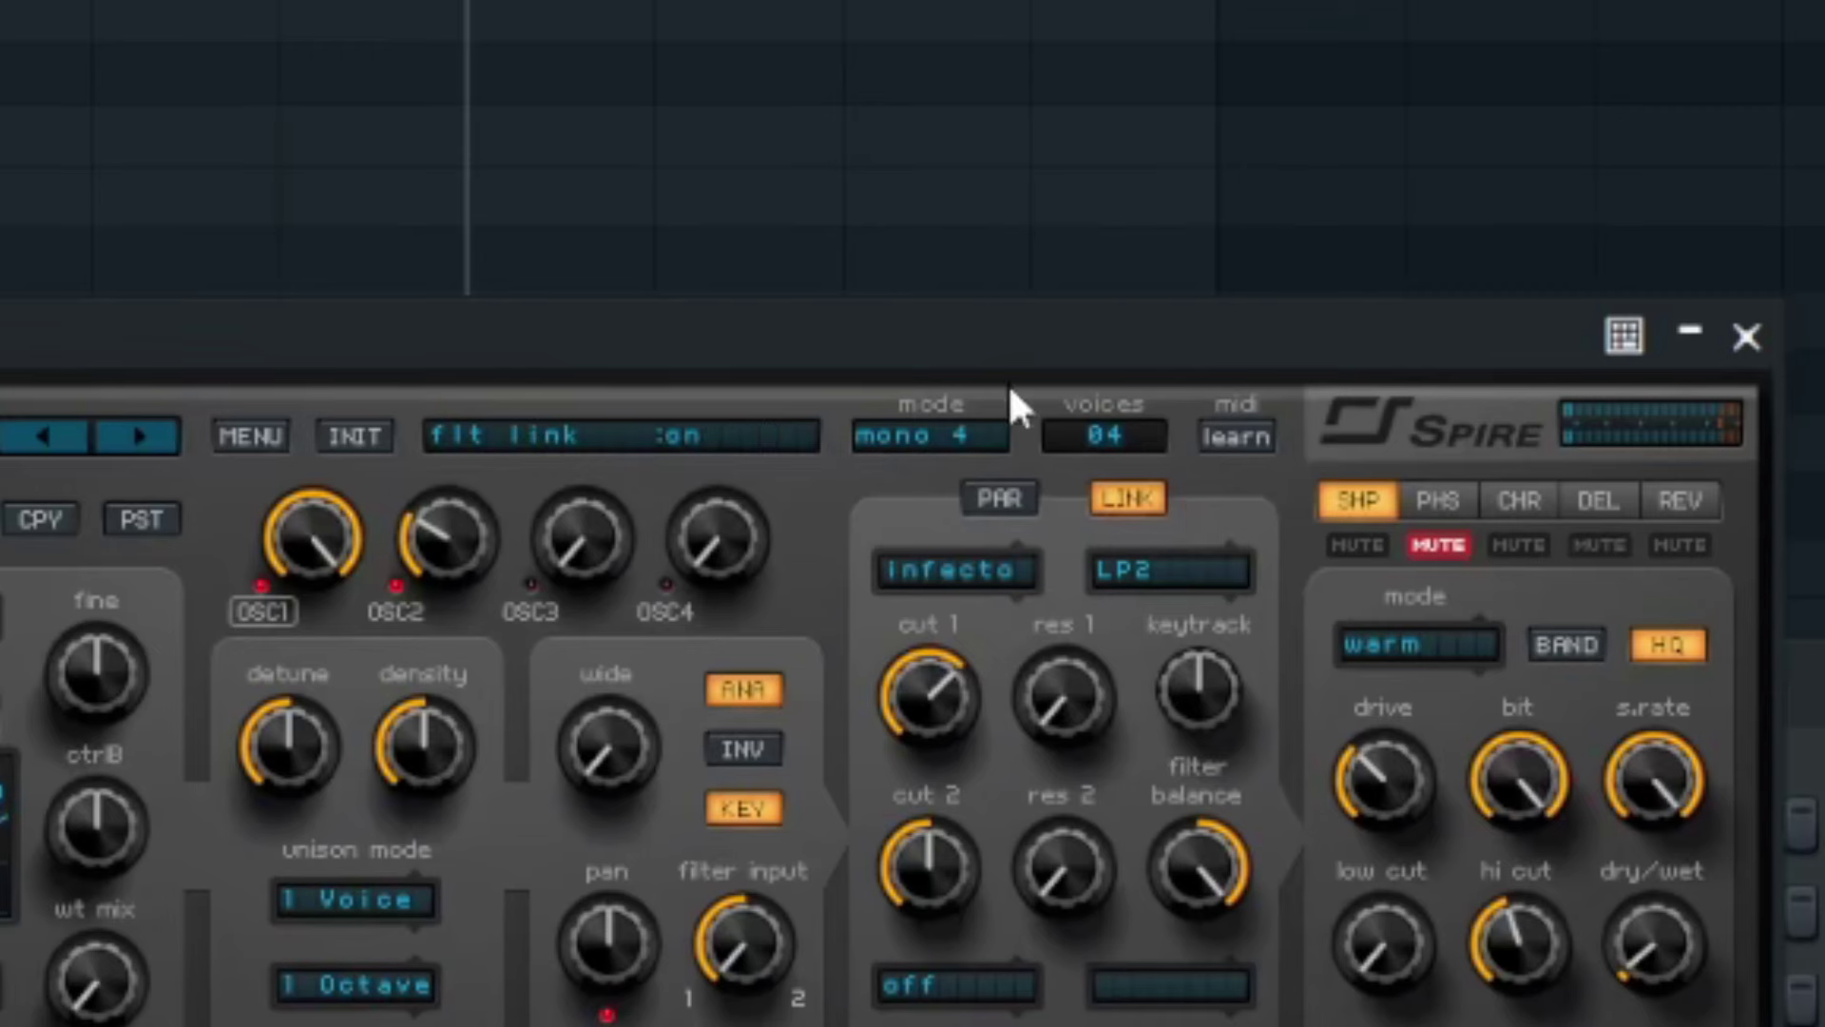
left_click(927, 435)
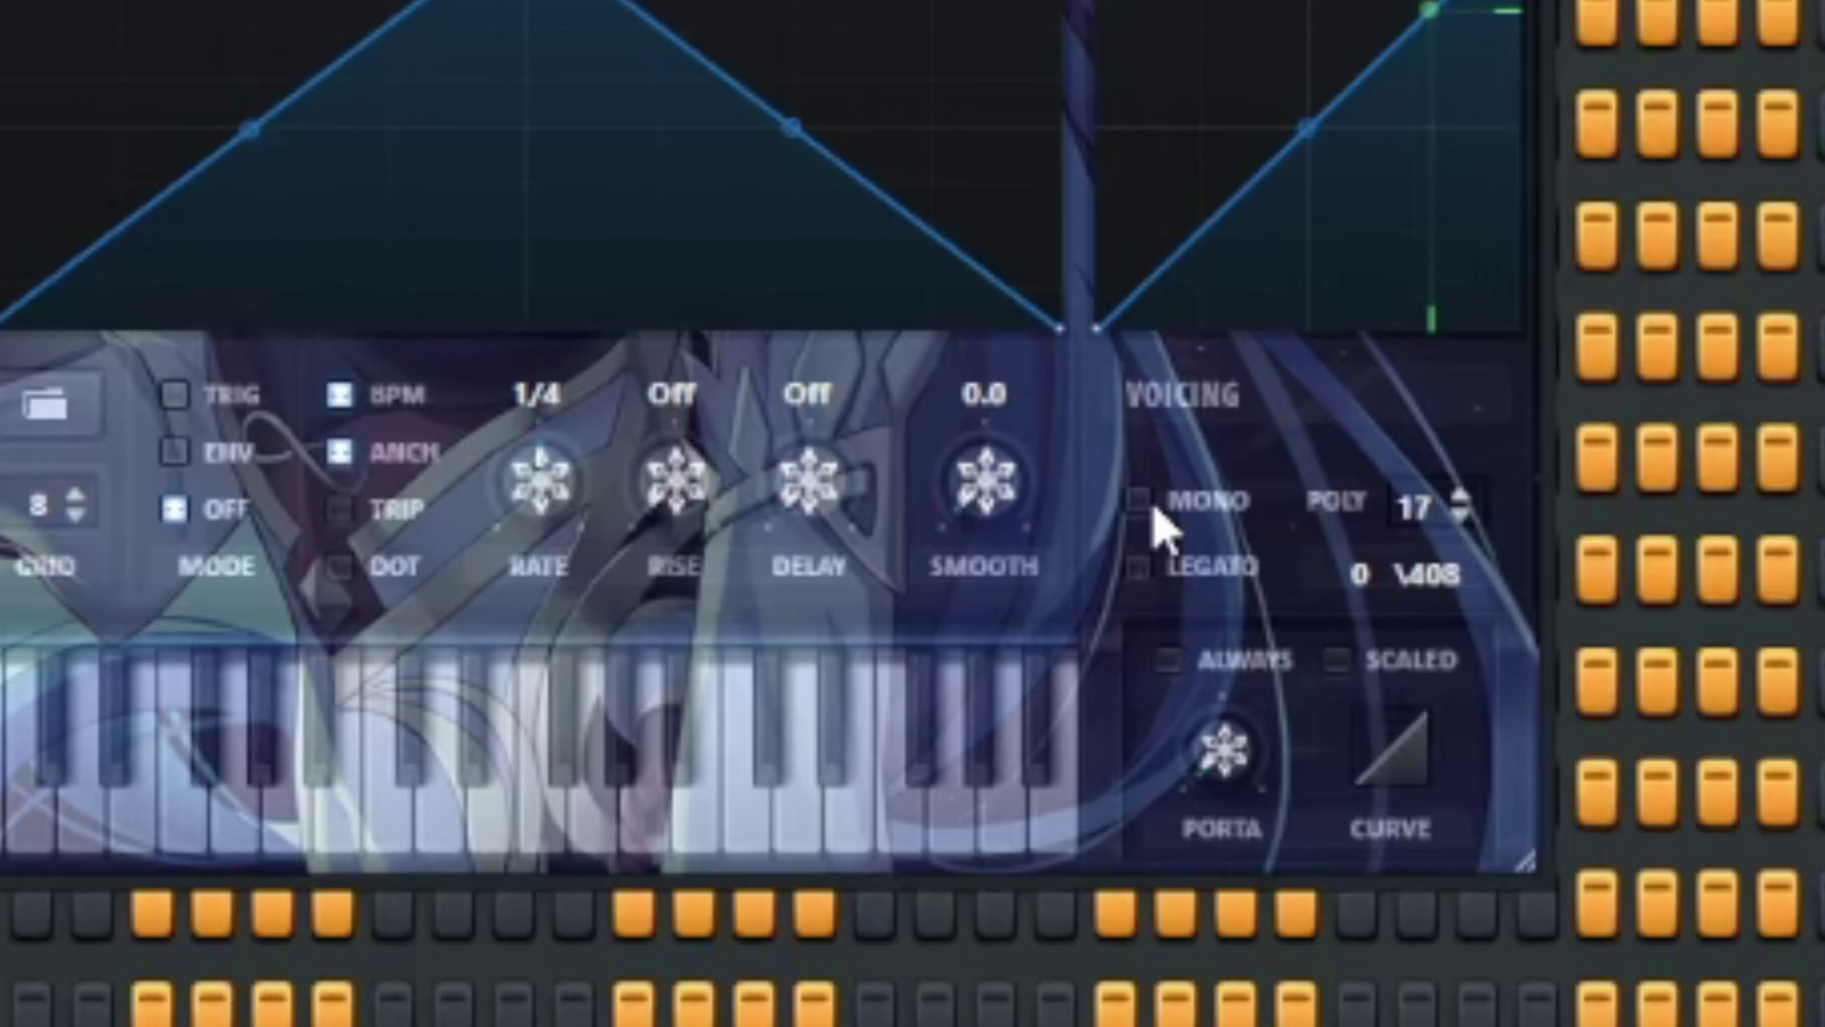
left_click(1295, 667)
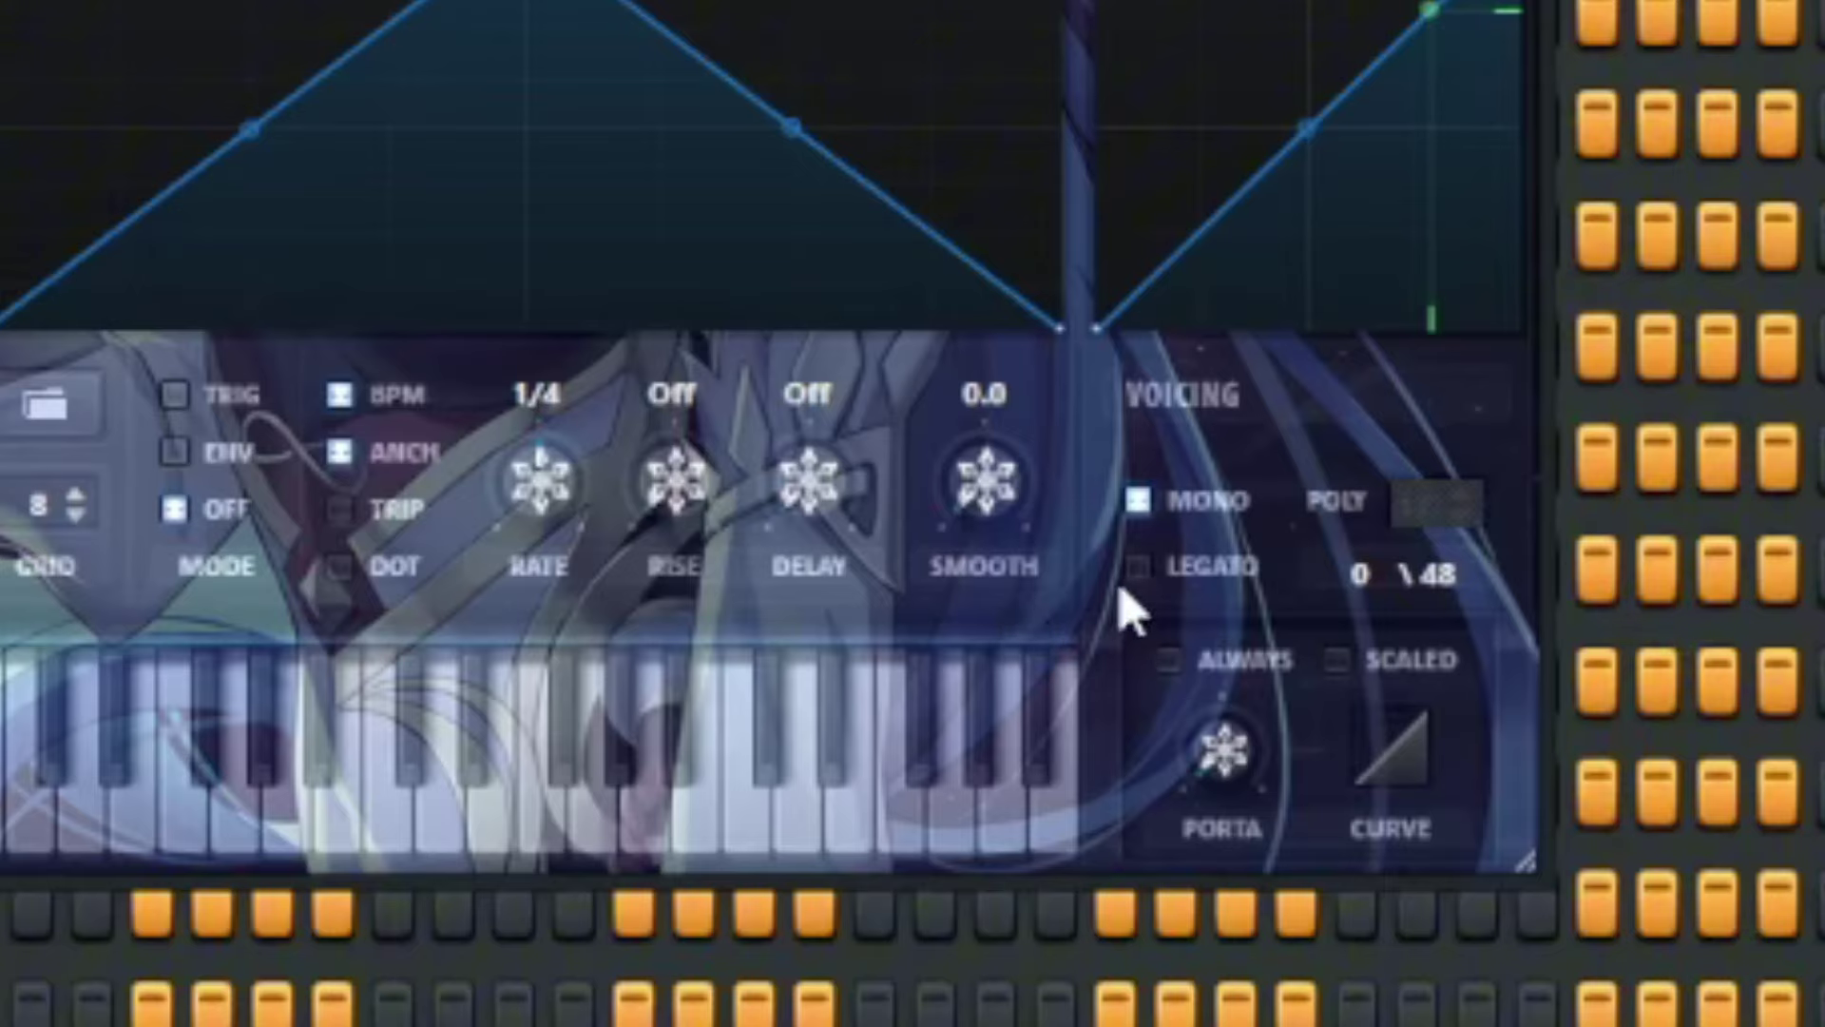
mouse_move(1221, 736)
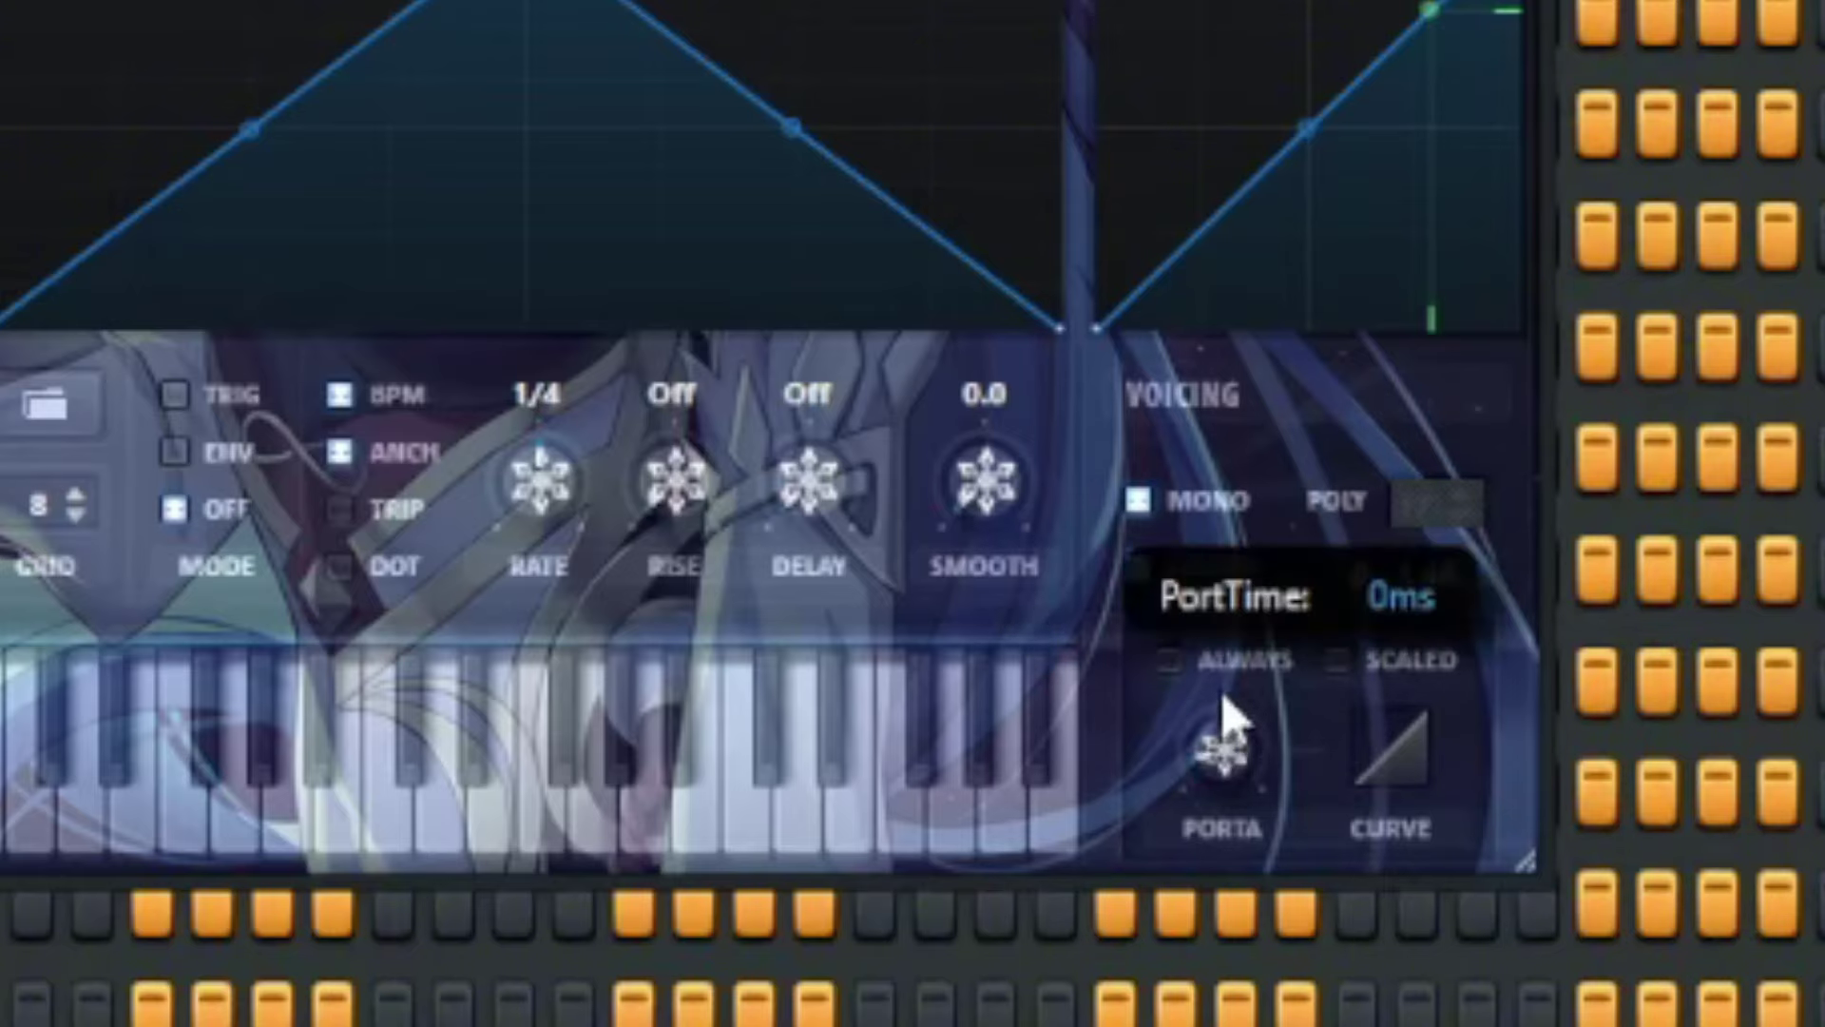
left_click_drag(1223, 699, 1249, 555)
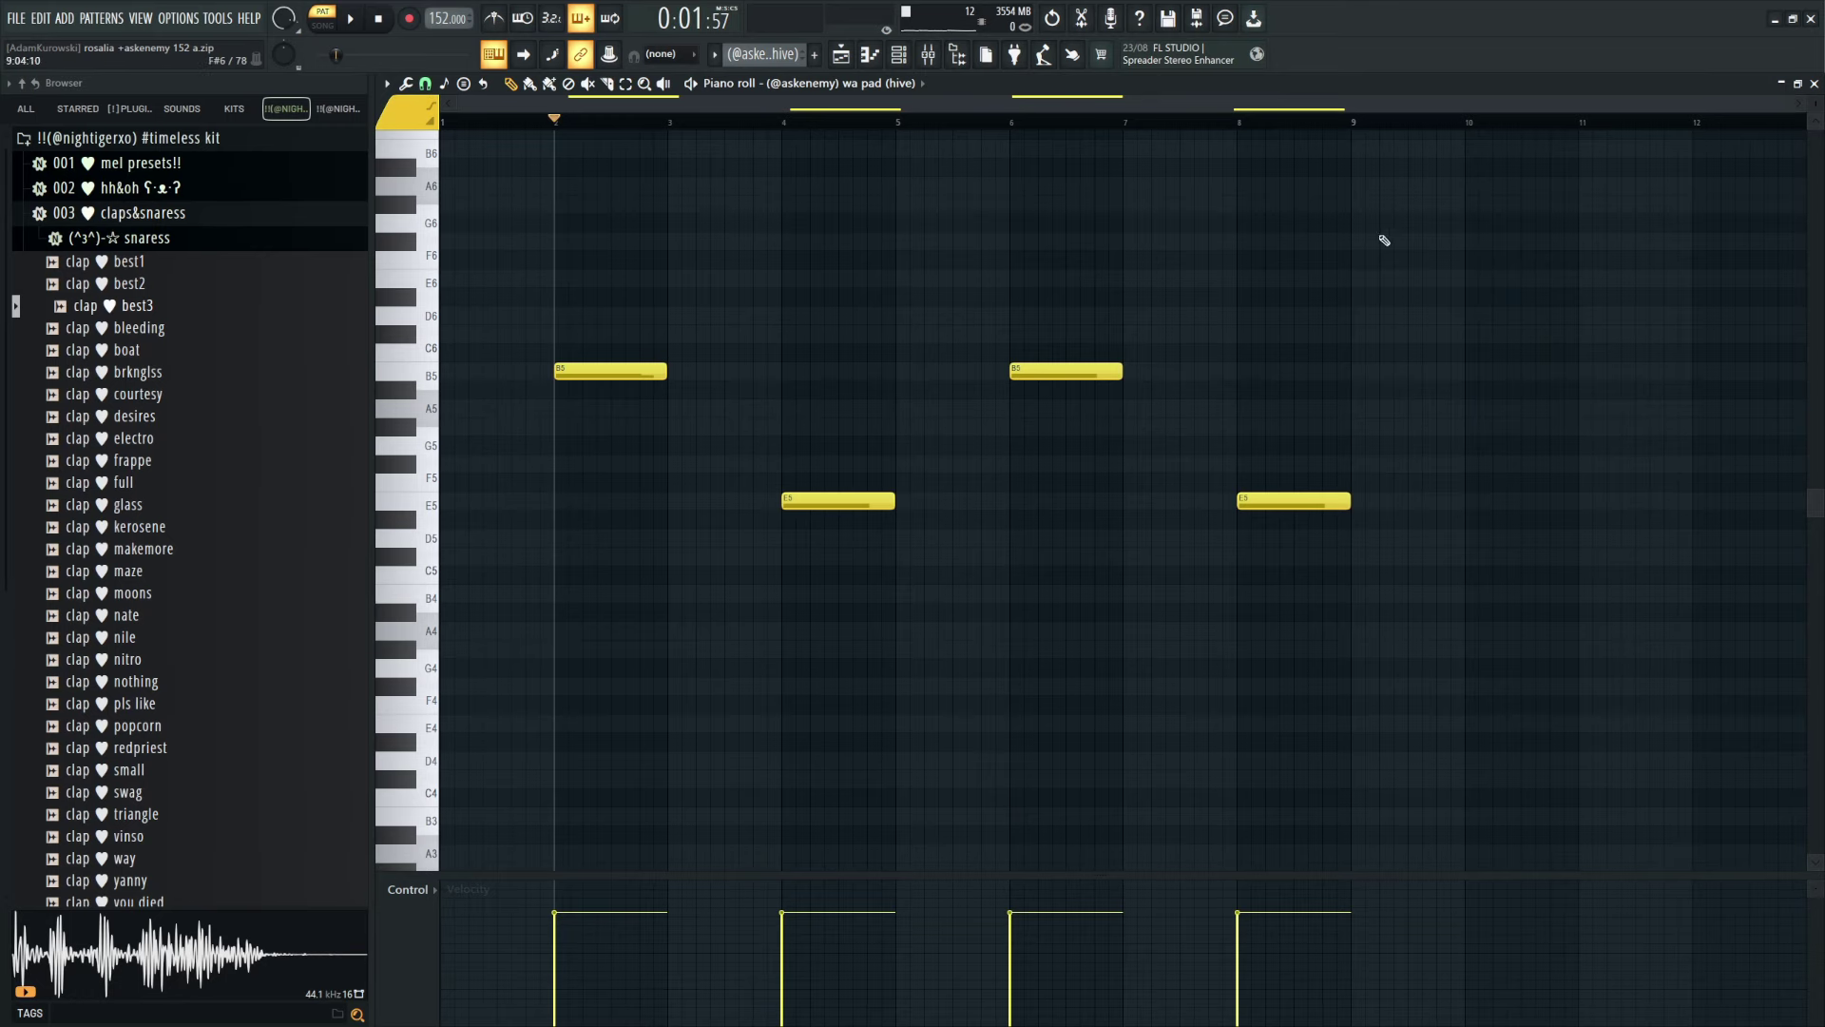
Step: Play the wa pad pattern and examine the opening phrase of the distance lead
key("space")
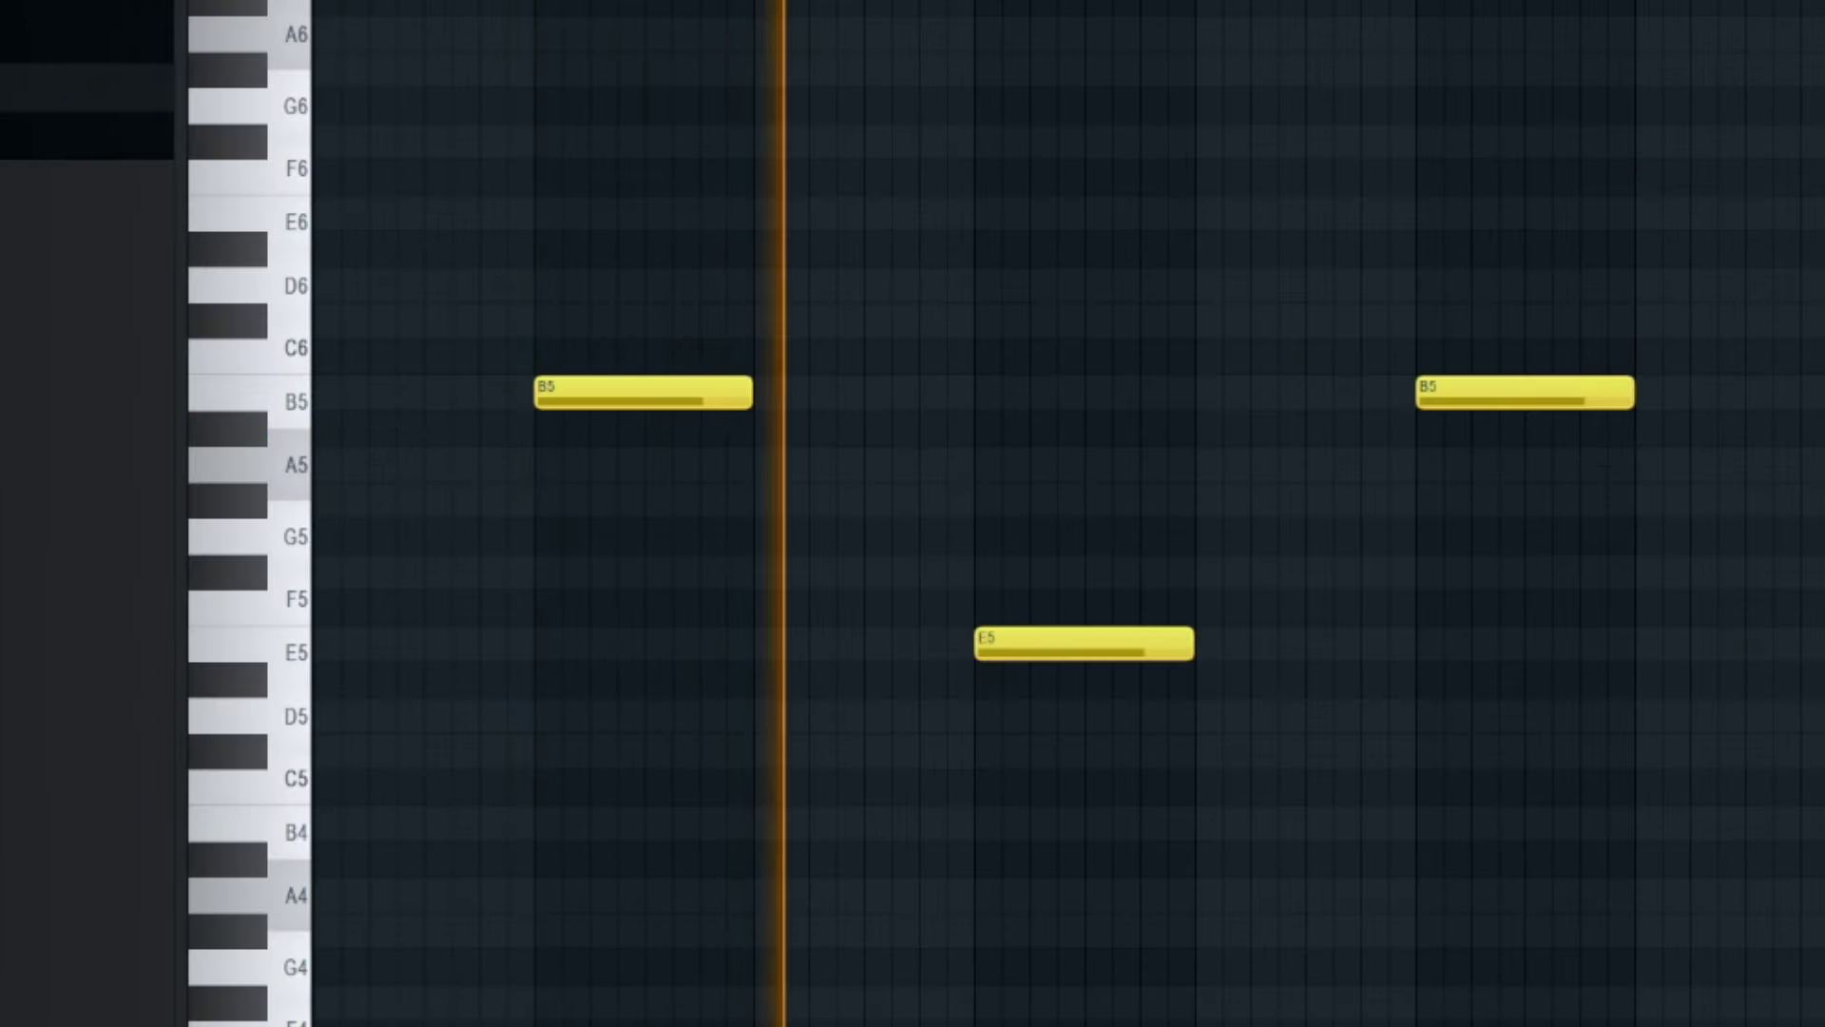
key("space")
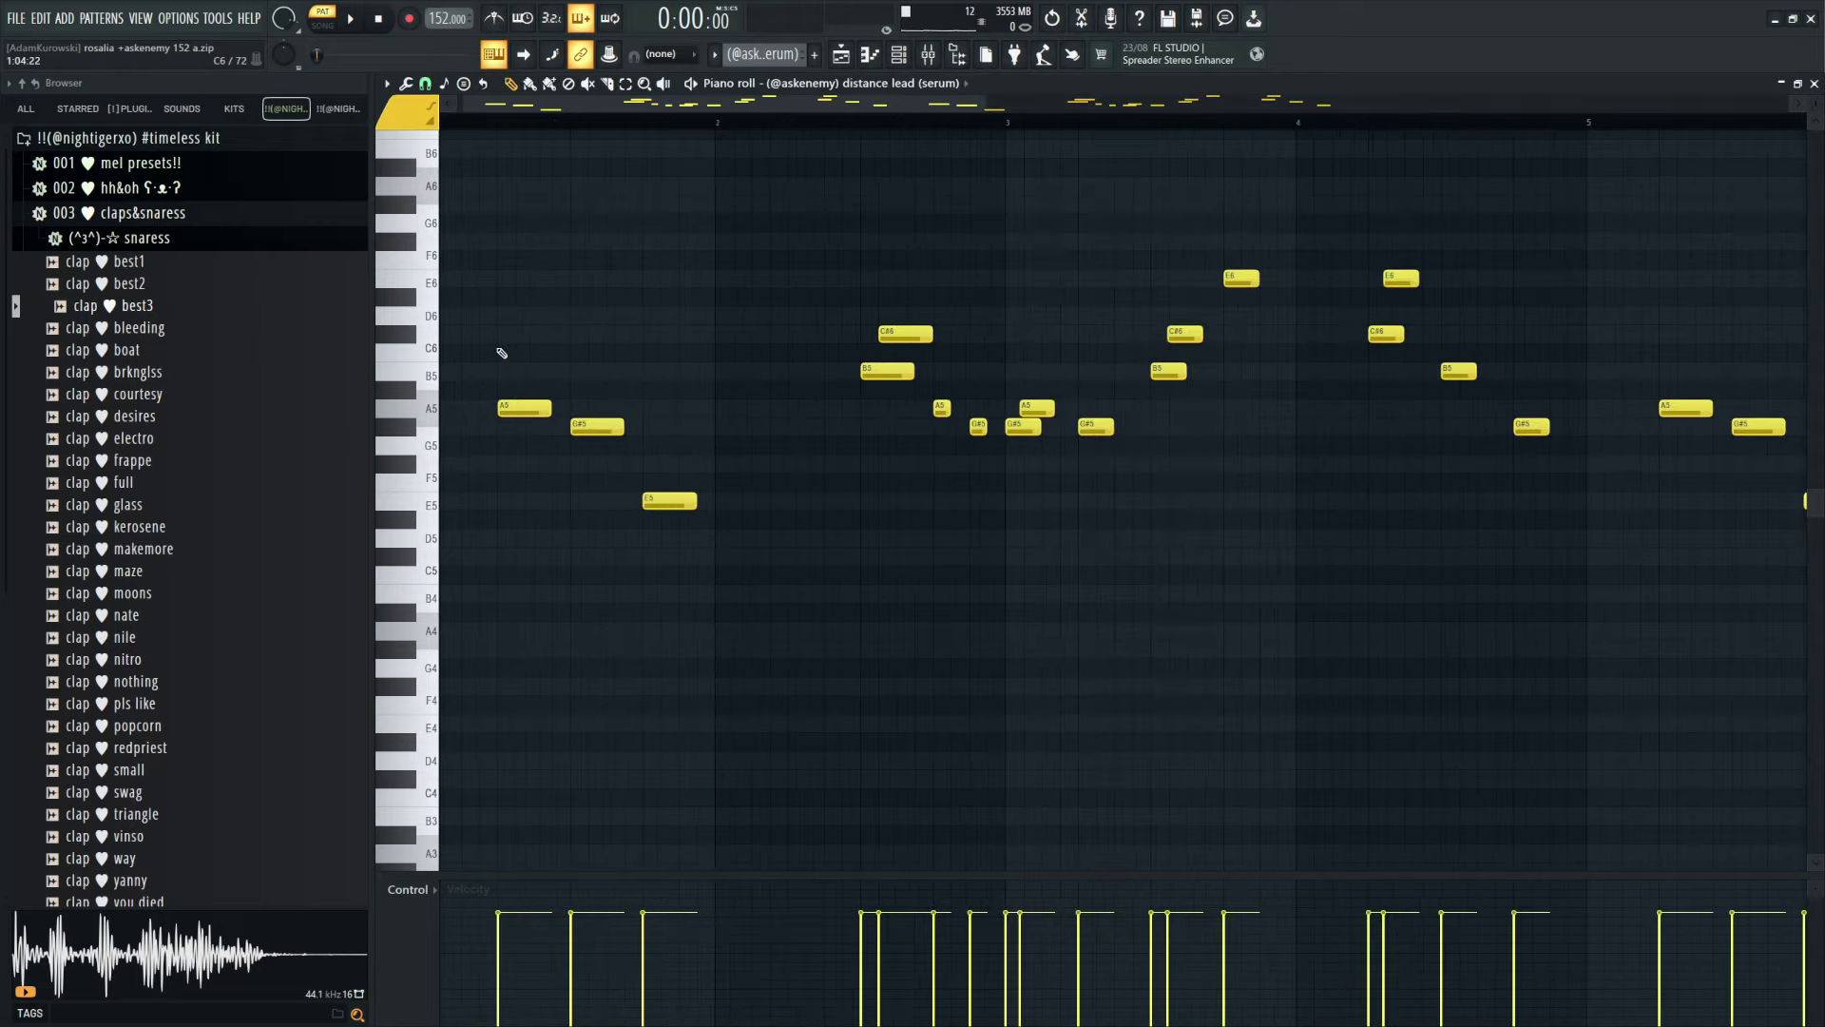
left_click(668, 496)
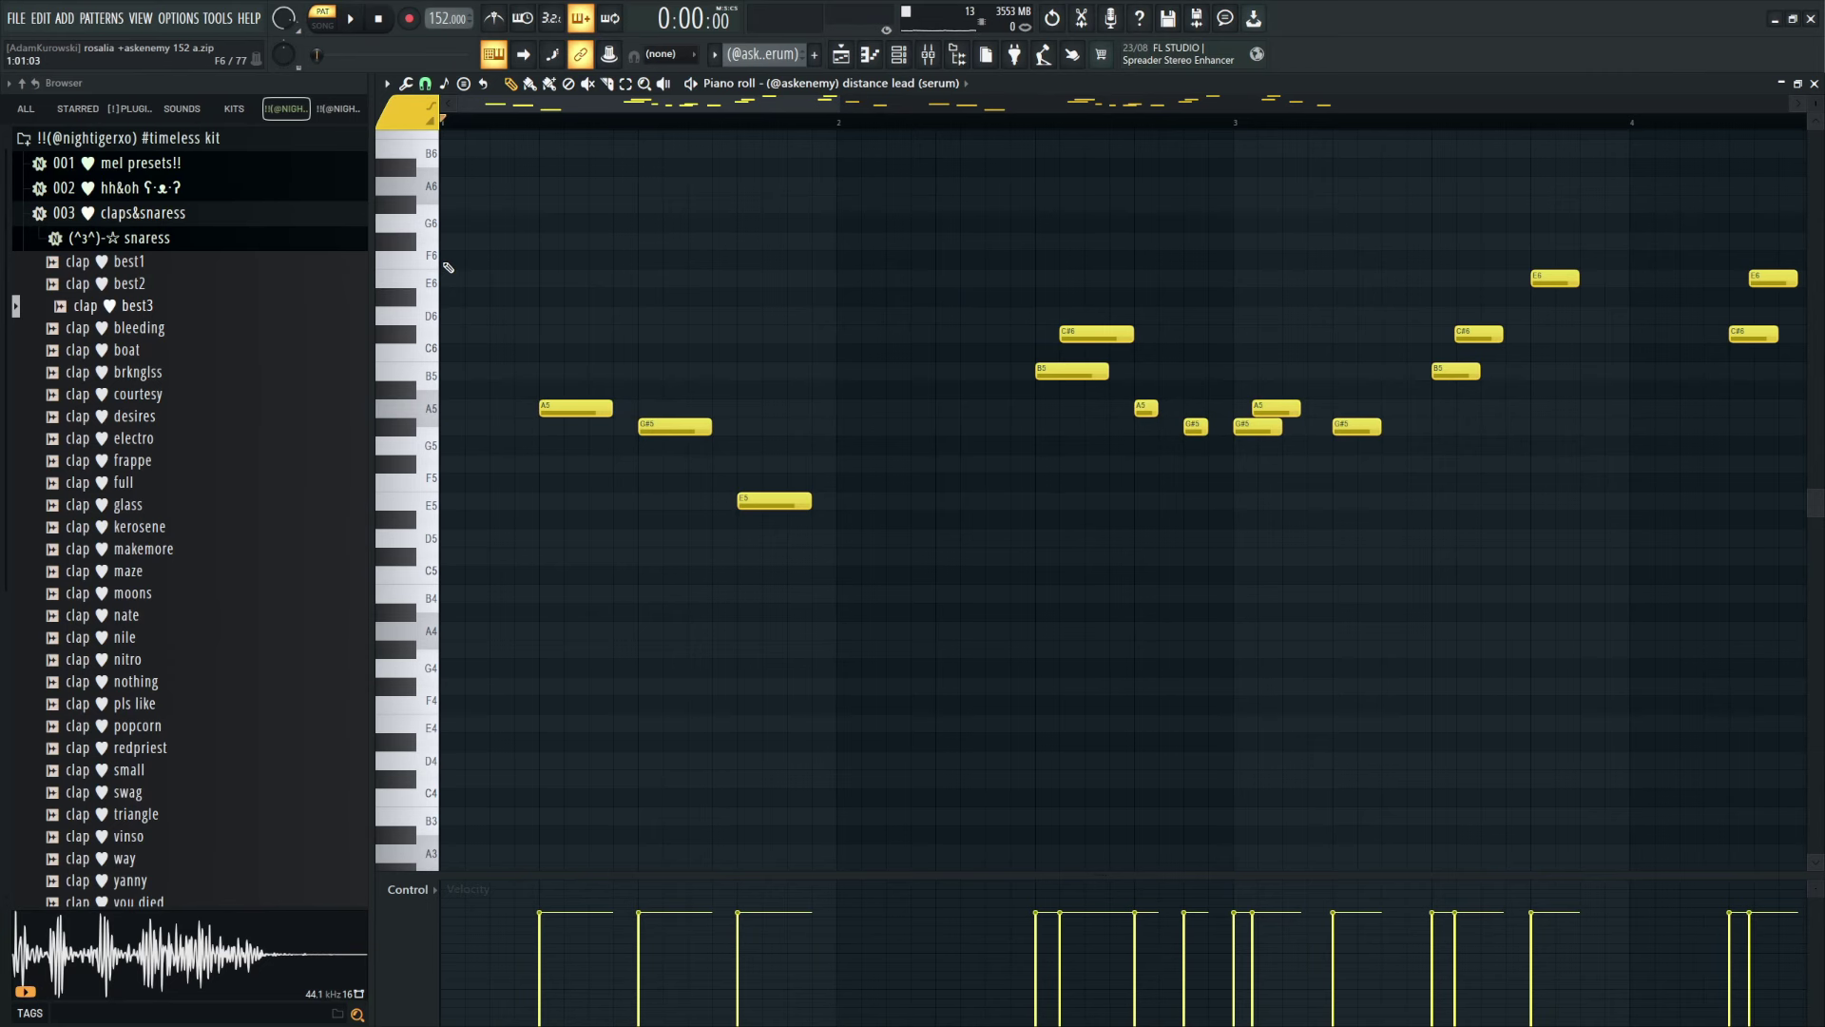
scroll(694, 280, "up", 4)
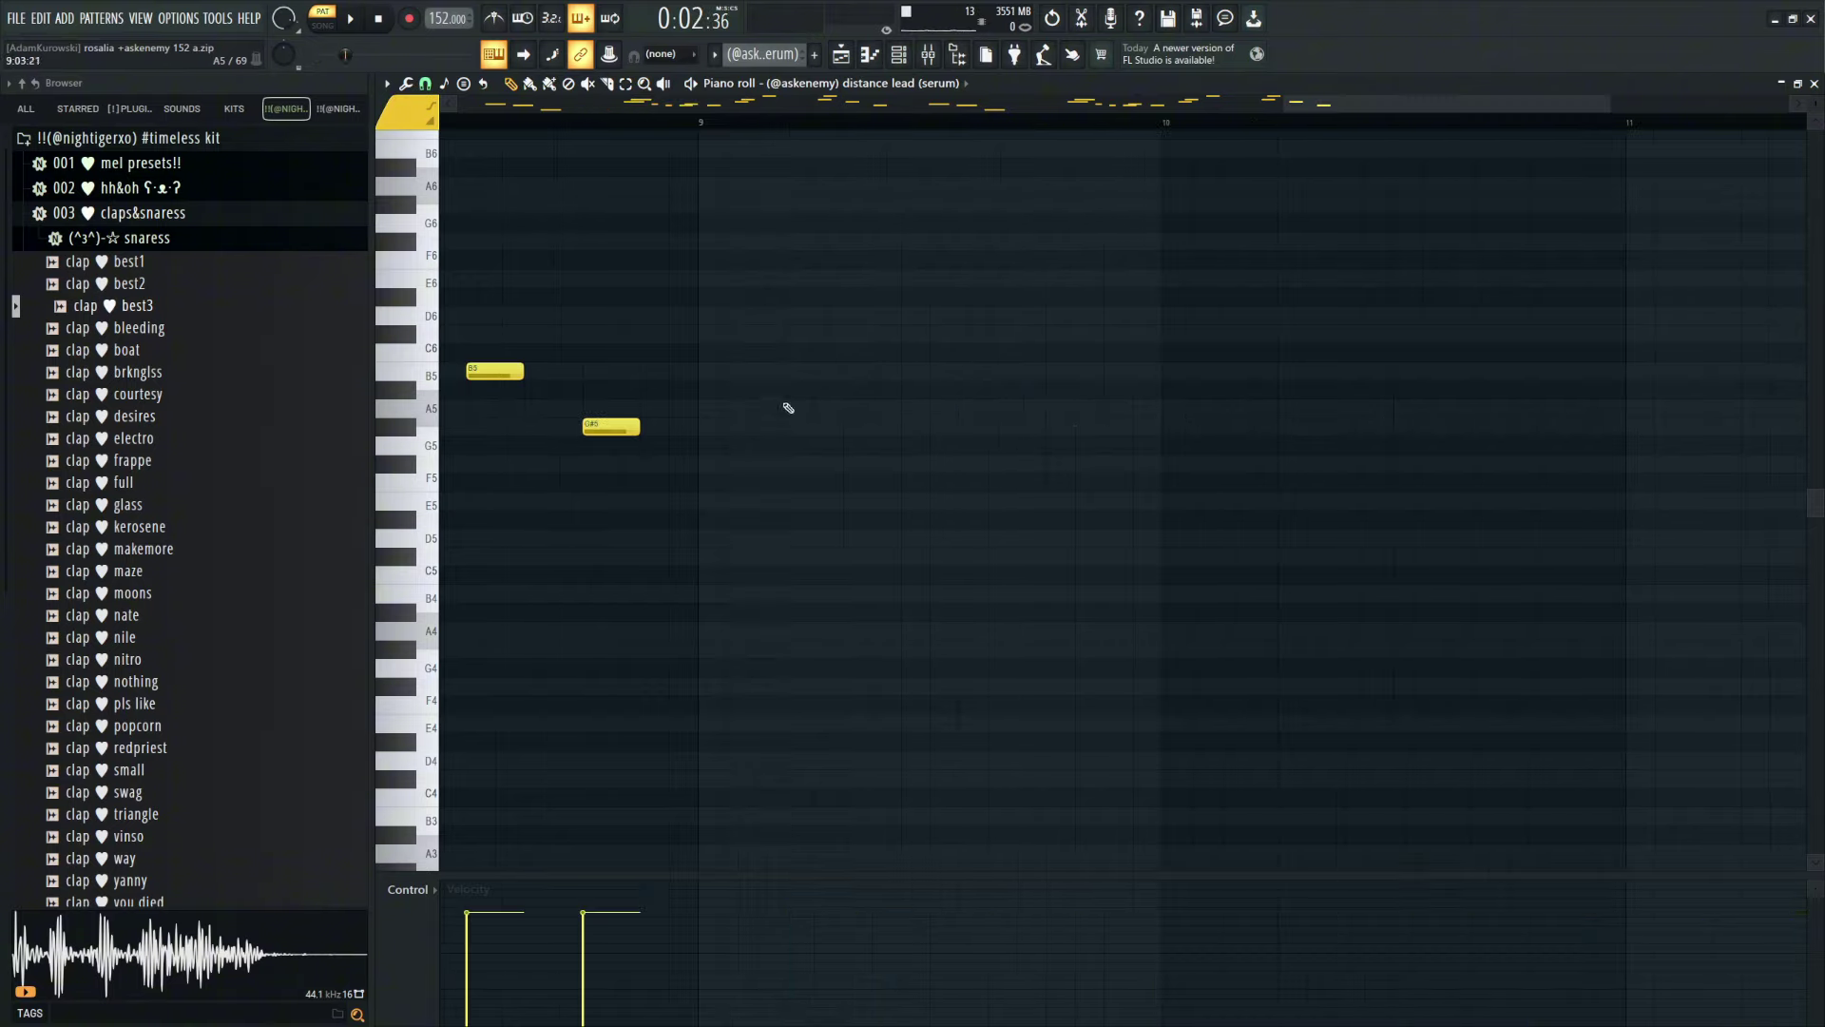
Step: In the empty bars after the distance lead's melody, place an A5 followed by an E5 half its length
scroll(786, 403, "left", 5)
scroll(1055, 379, "right", 3)
scroll(1617, 538, "right", 3)
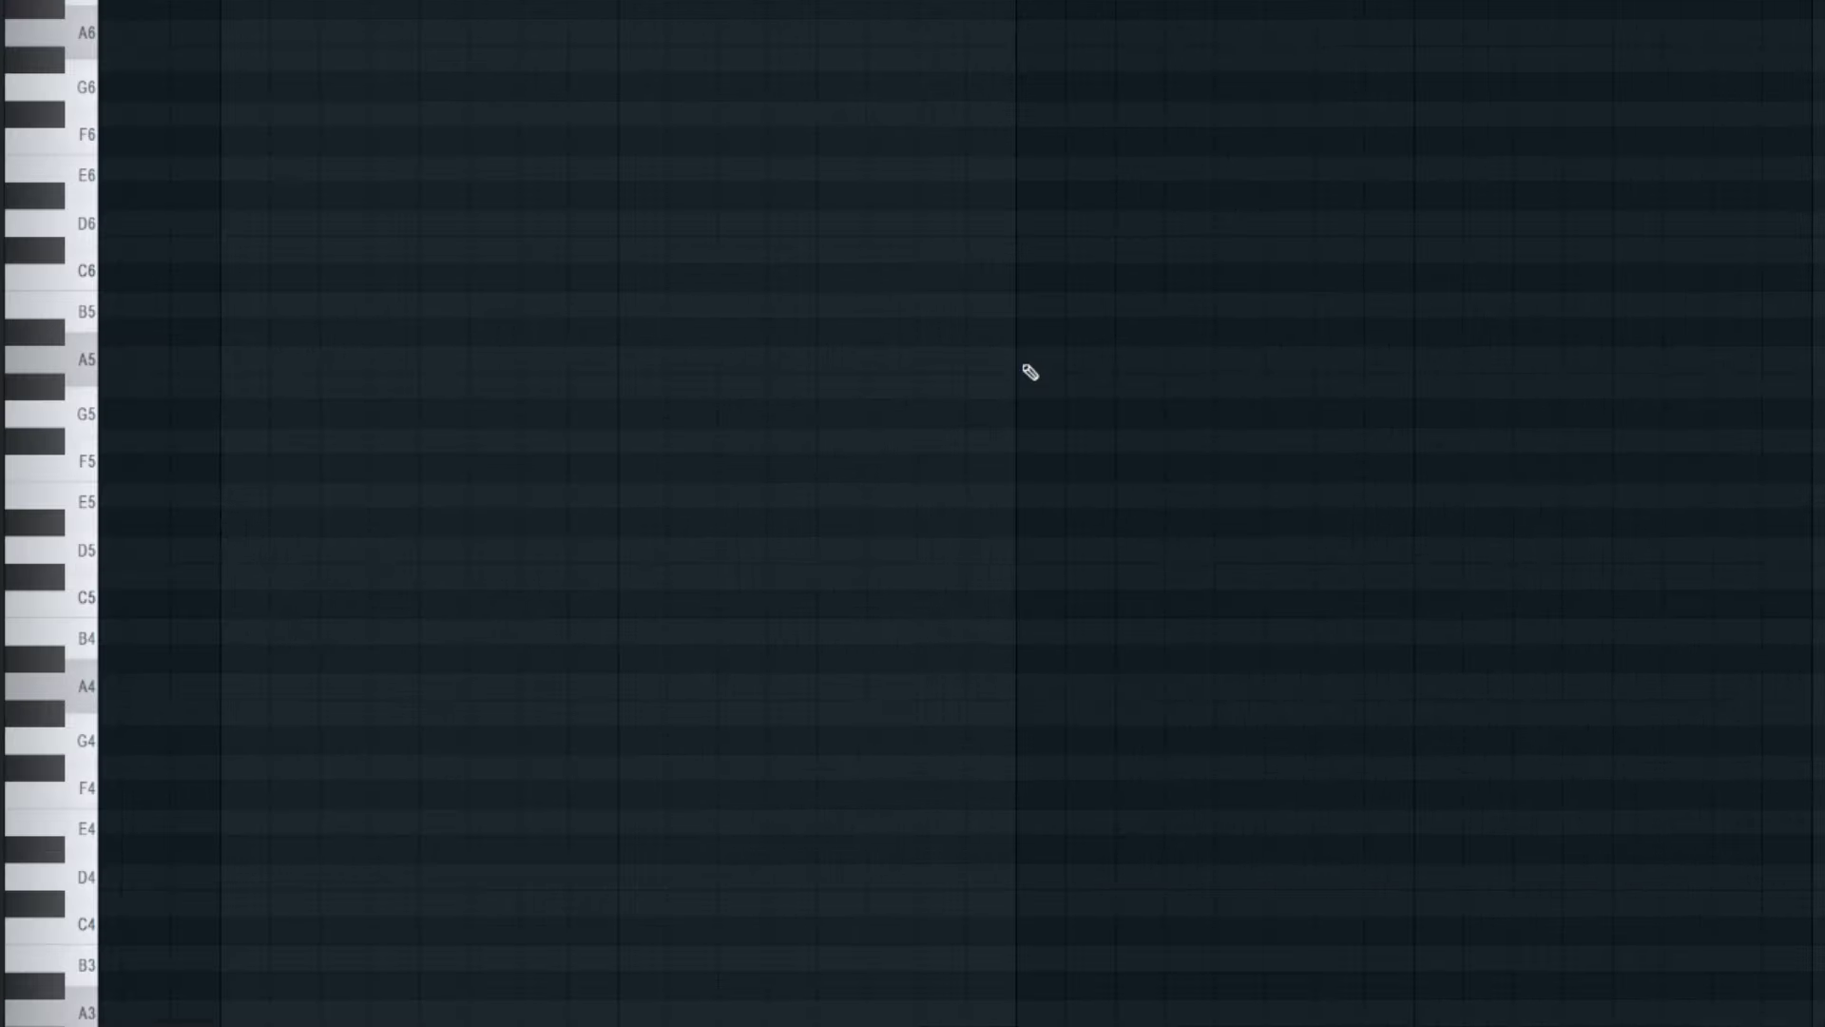
left_click(1027, 367)
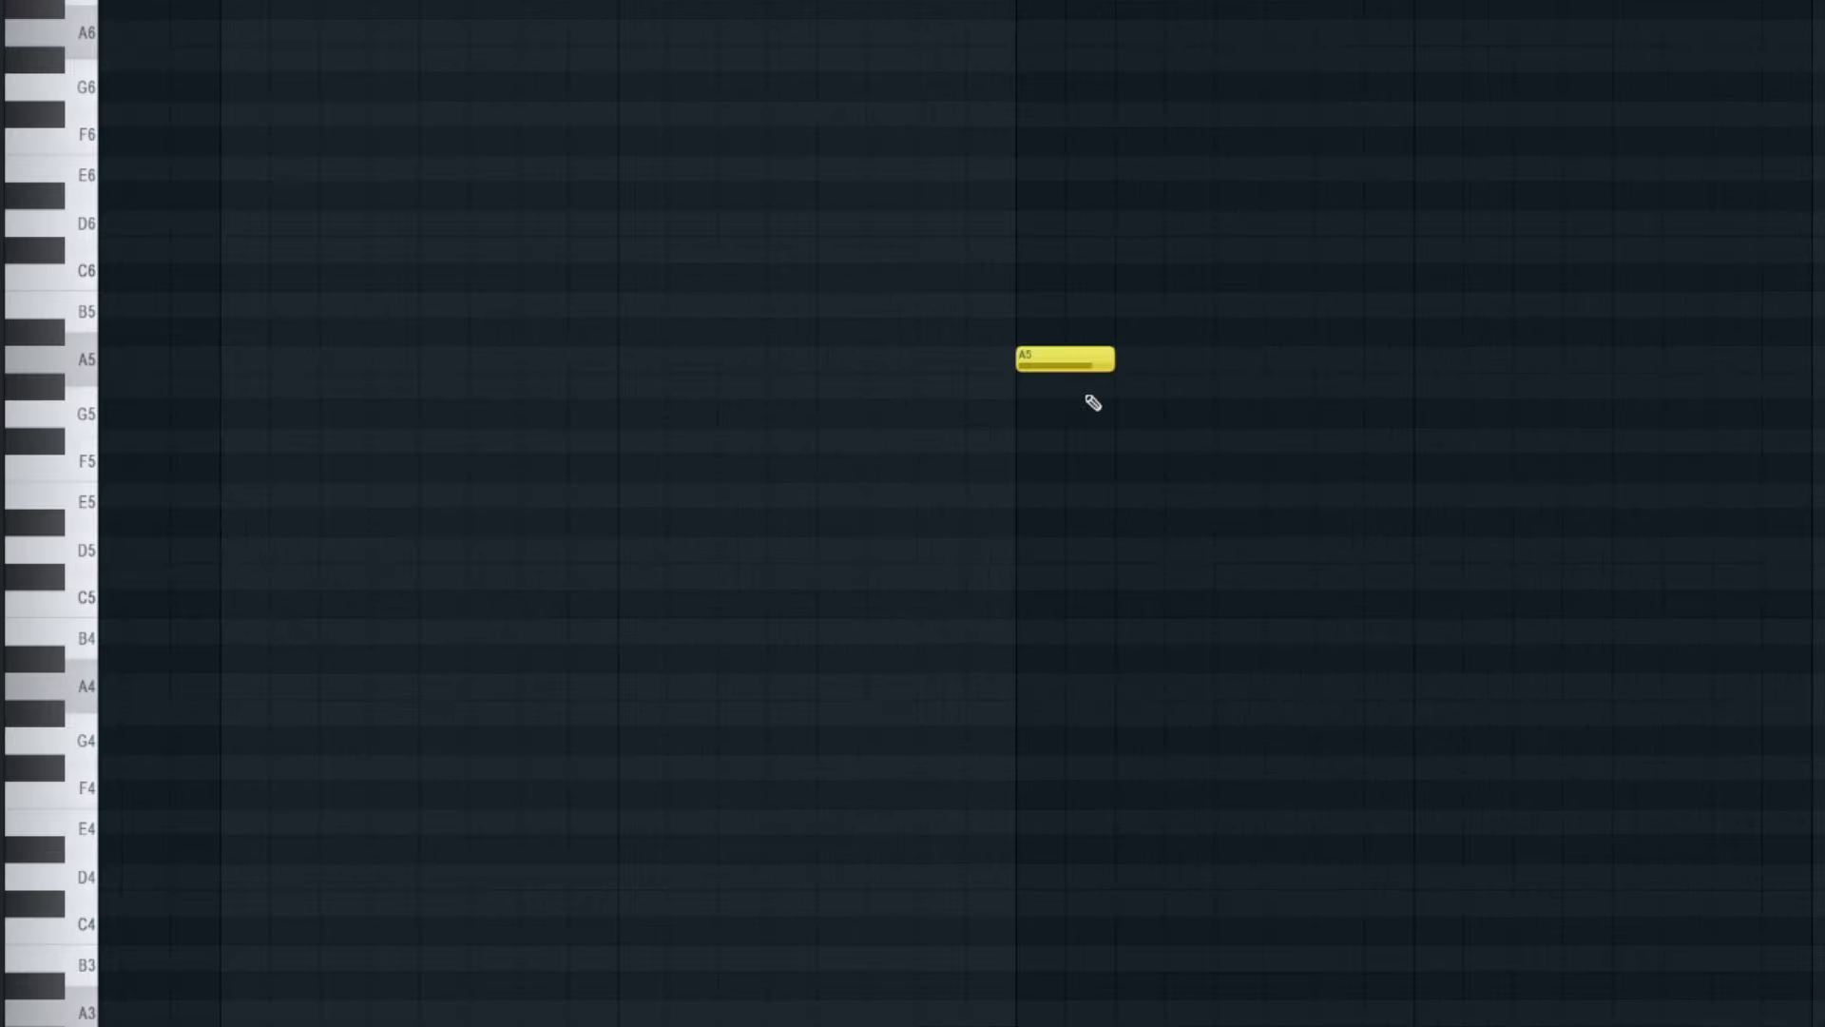
left_click(1135, 497)
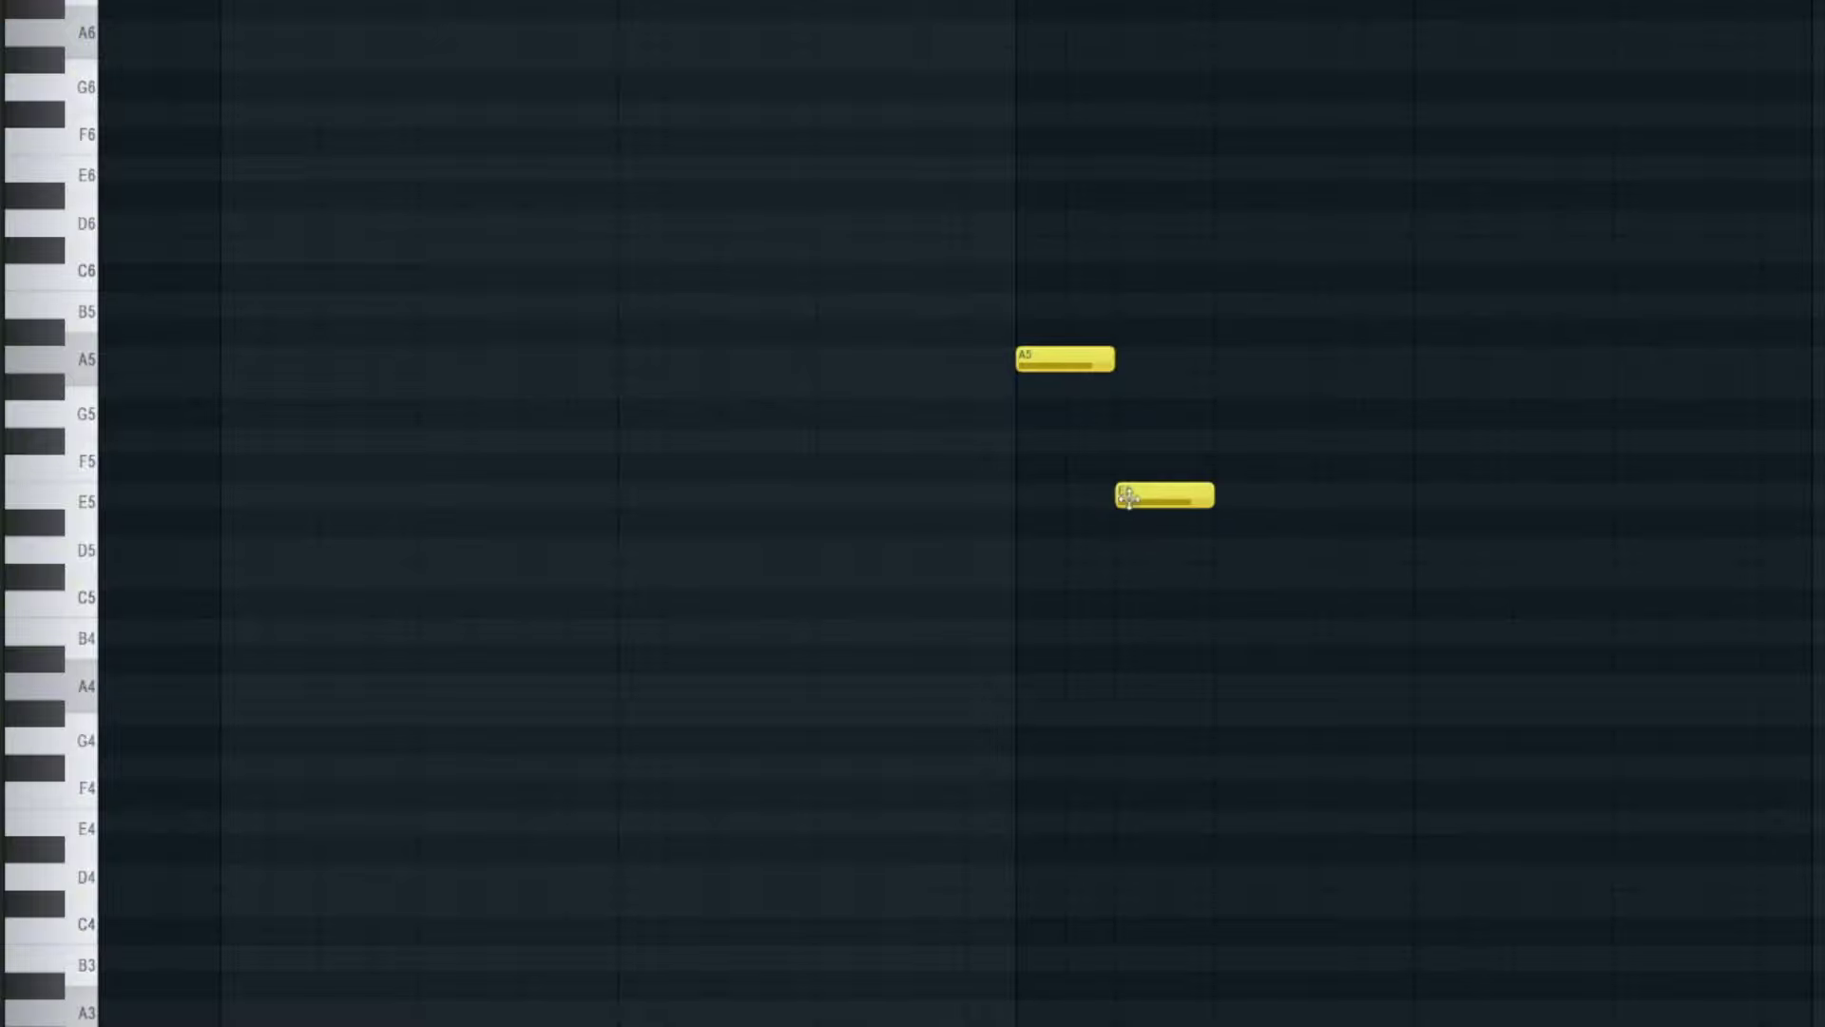
scroll(1151, 492, "up", 3)
left_click_drag(1293, 505, 1155, 487)
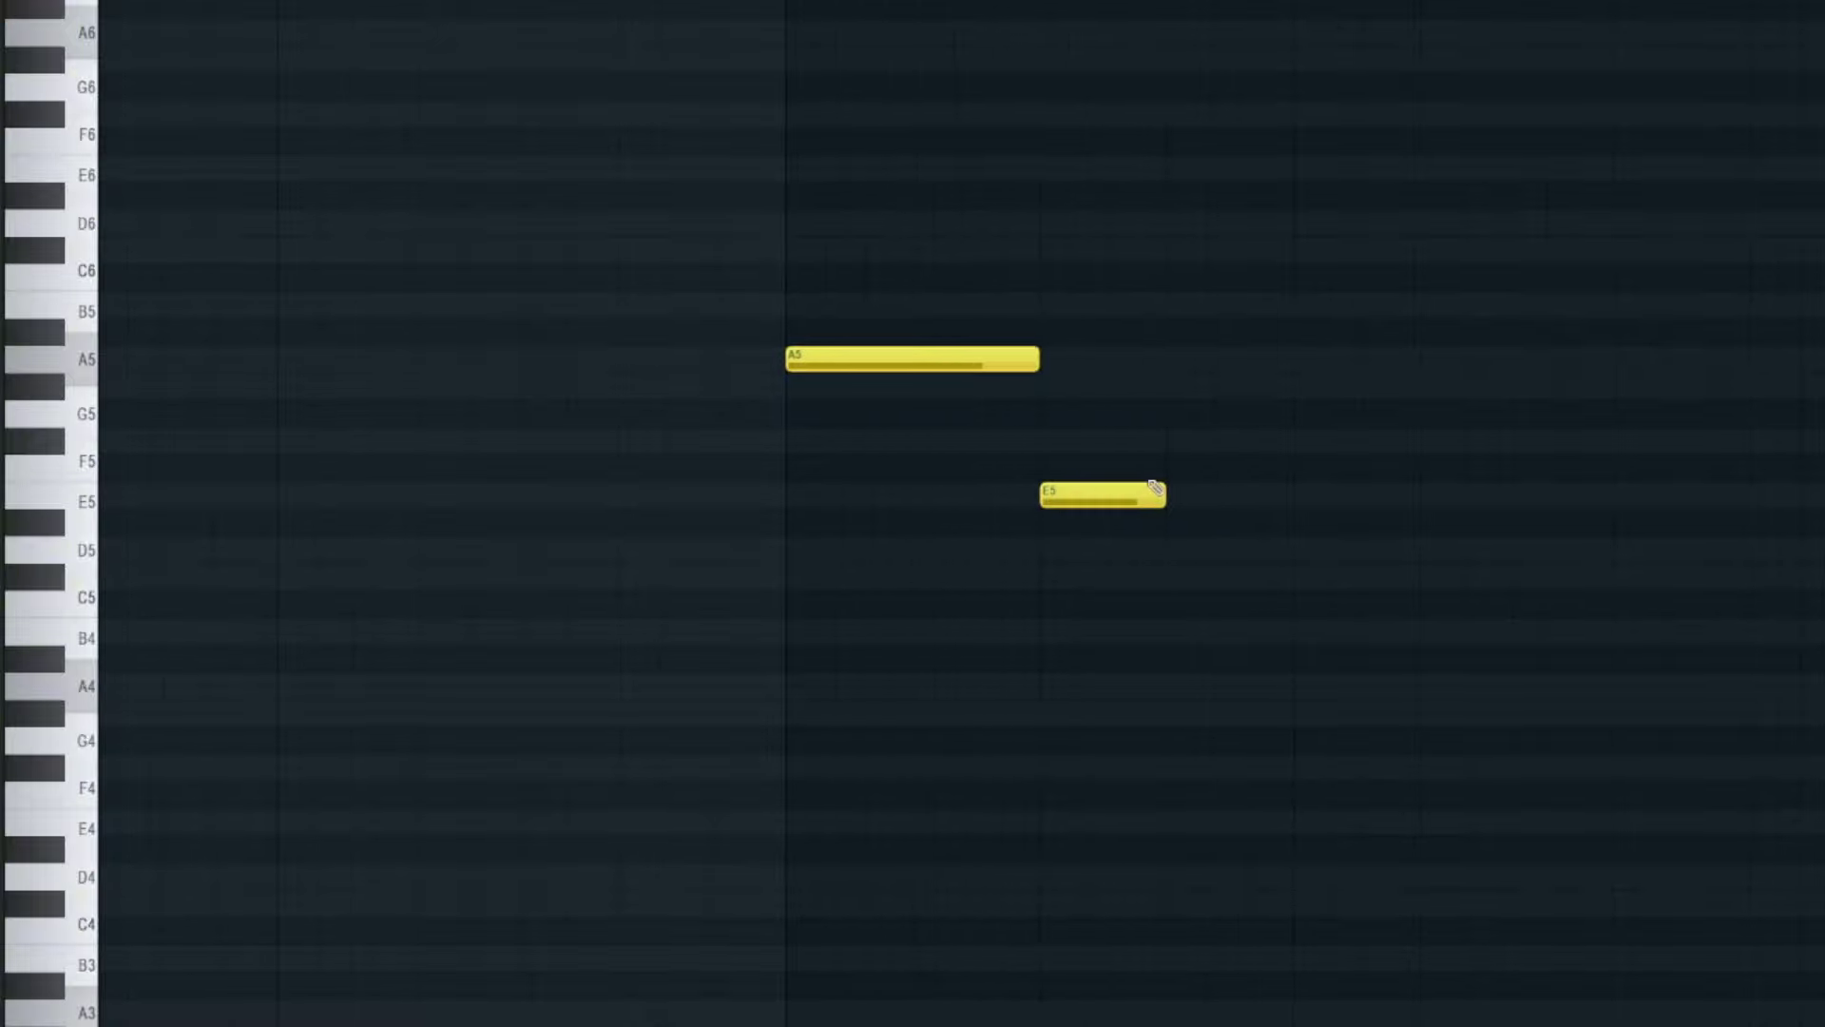
Step: Duplicate the A5 and E5 pair directly after itself and lower the copied A5 to A4
scroll(1166, 532, "down", 4)
left_click_drag(998, 285, 1227, 528)
scroll(1440, 428, "up", 3)
key("ctrl+b")
mouse_move(924, 362)
left_mouse_down()
mouse_move(1015, 491)
mouse_move(1022, 599)
left_mouse_up()
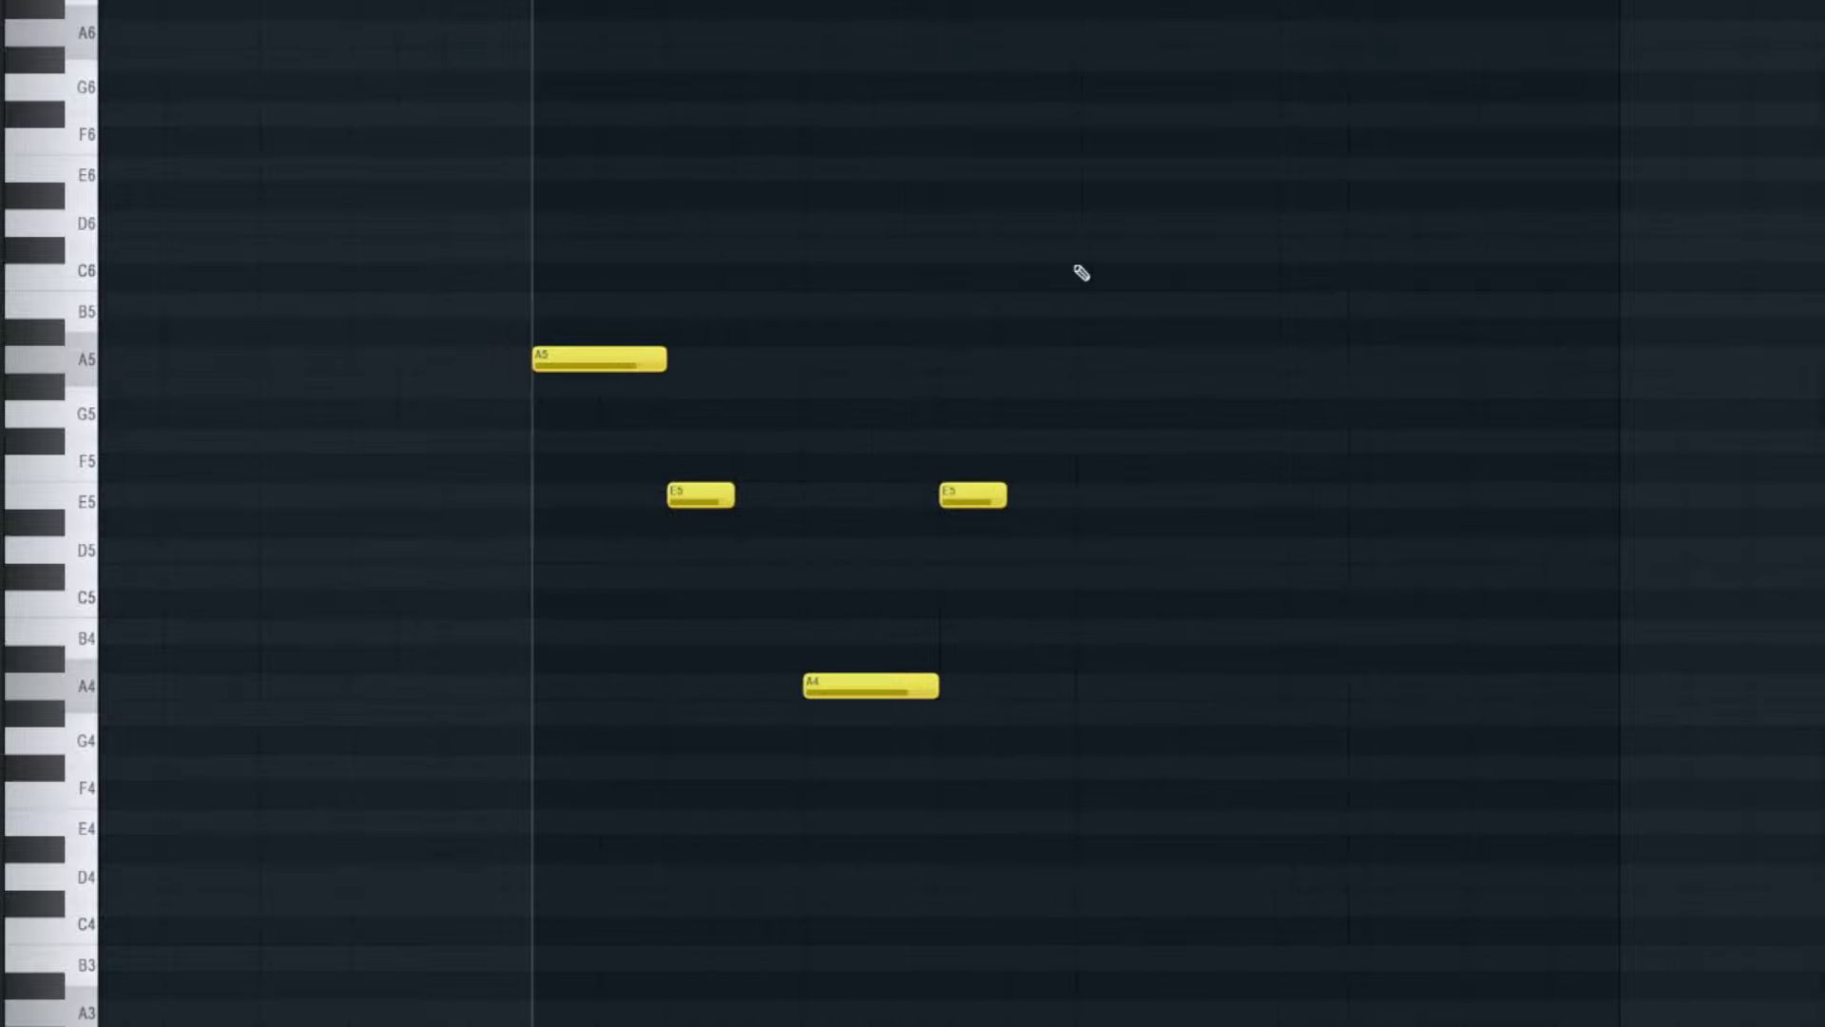
Step: Raise the A4 to A5, overlap it with B5, continue the phrase with C#6, B5, A5, F#5, G#5 and A5, and play it
scroll(1009, 480, "down", 1)
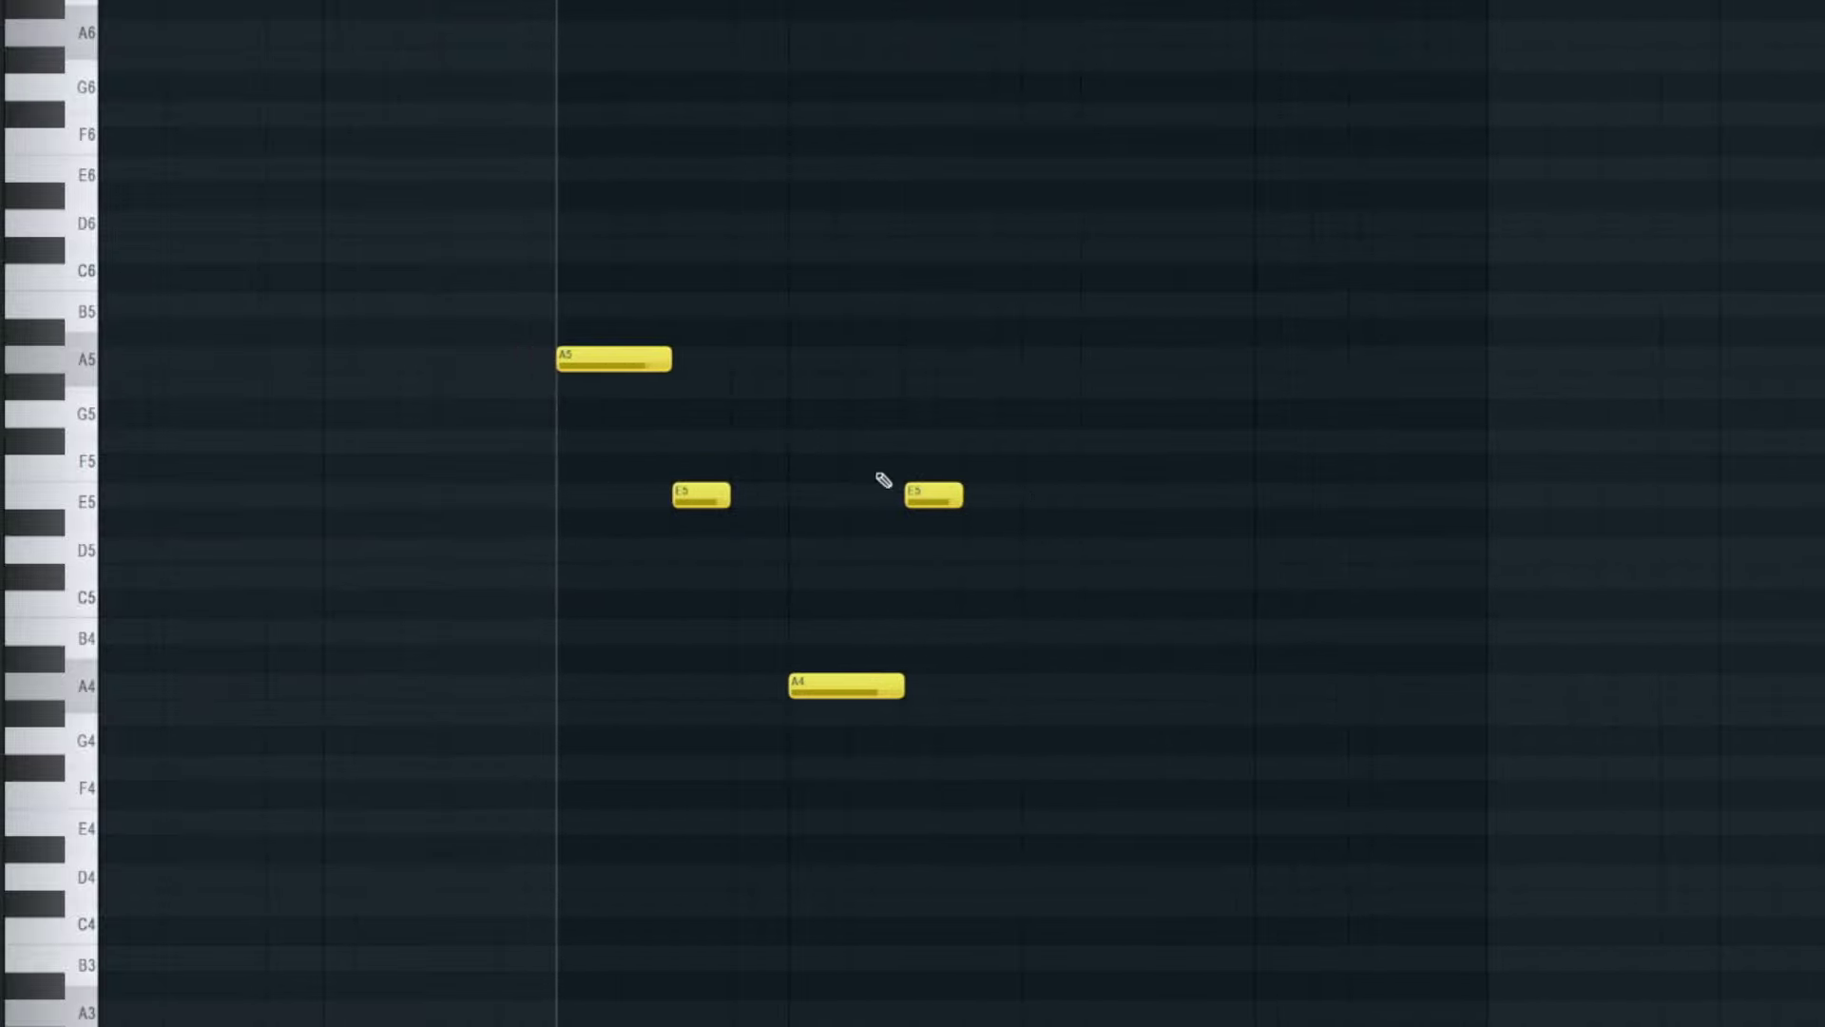
key("space")
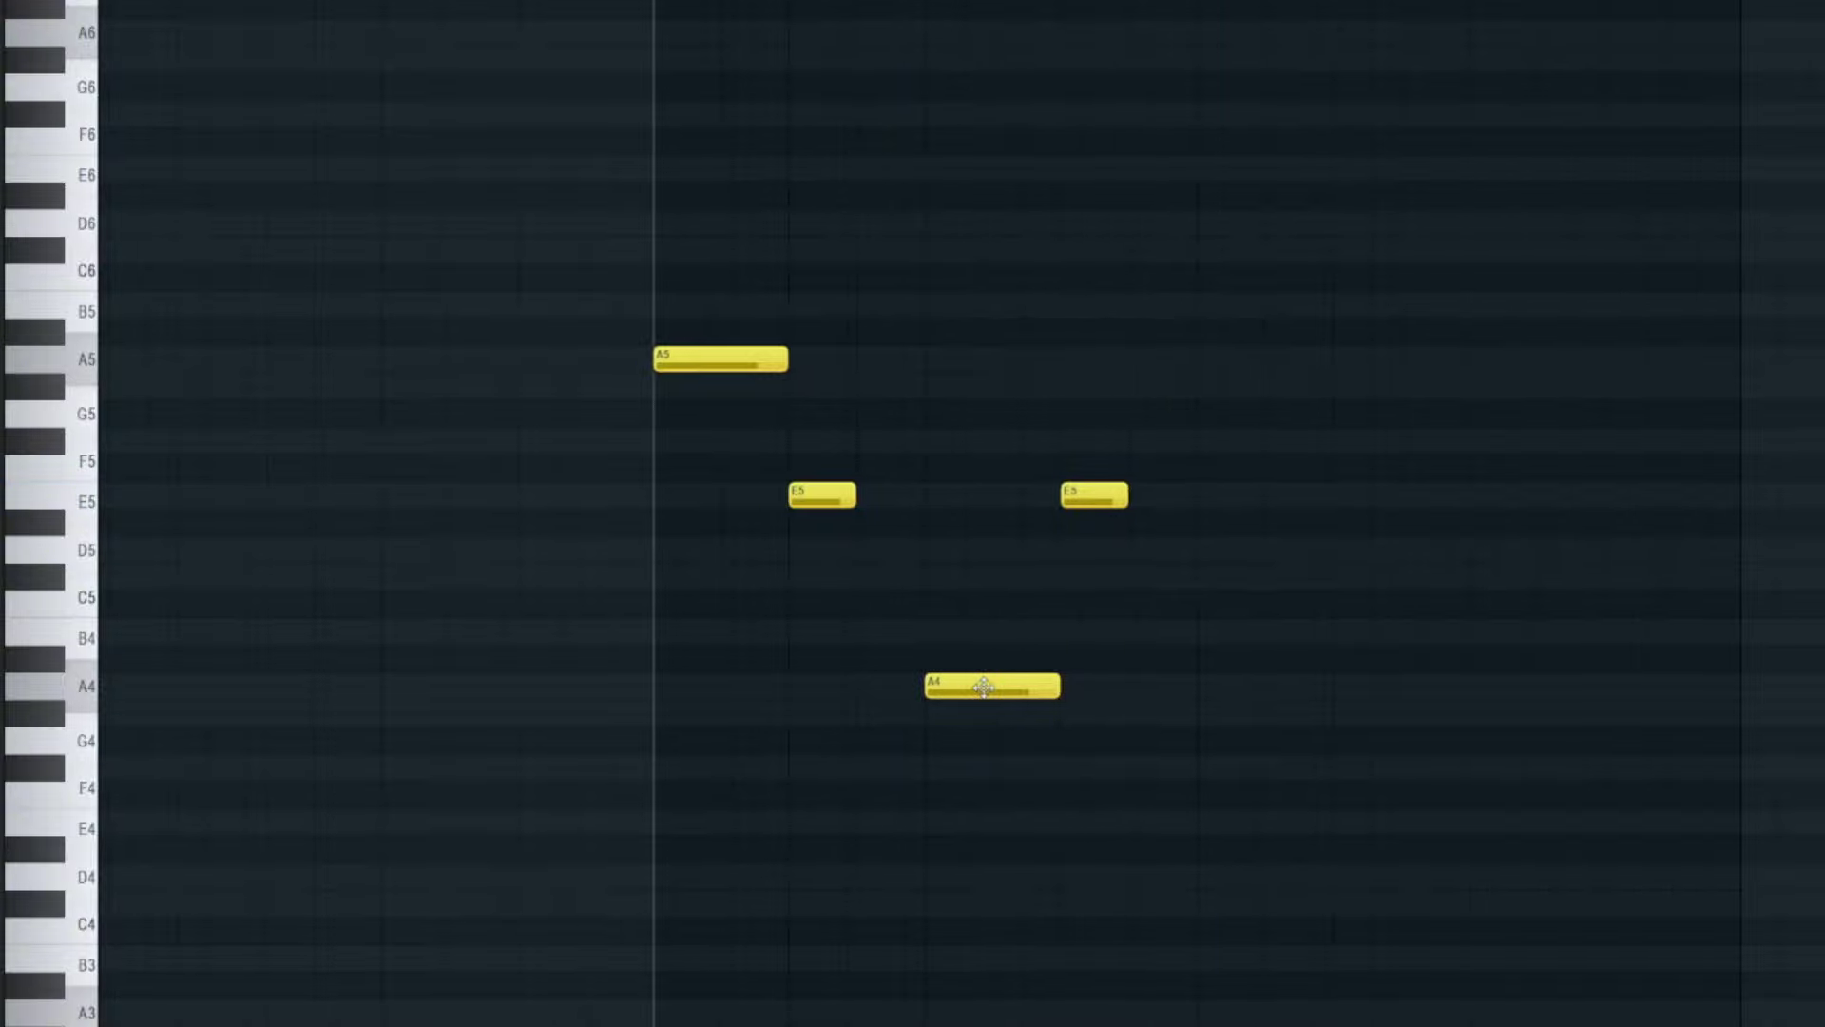
key("space")
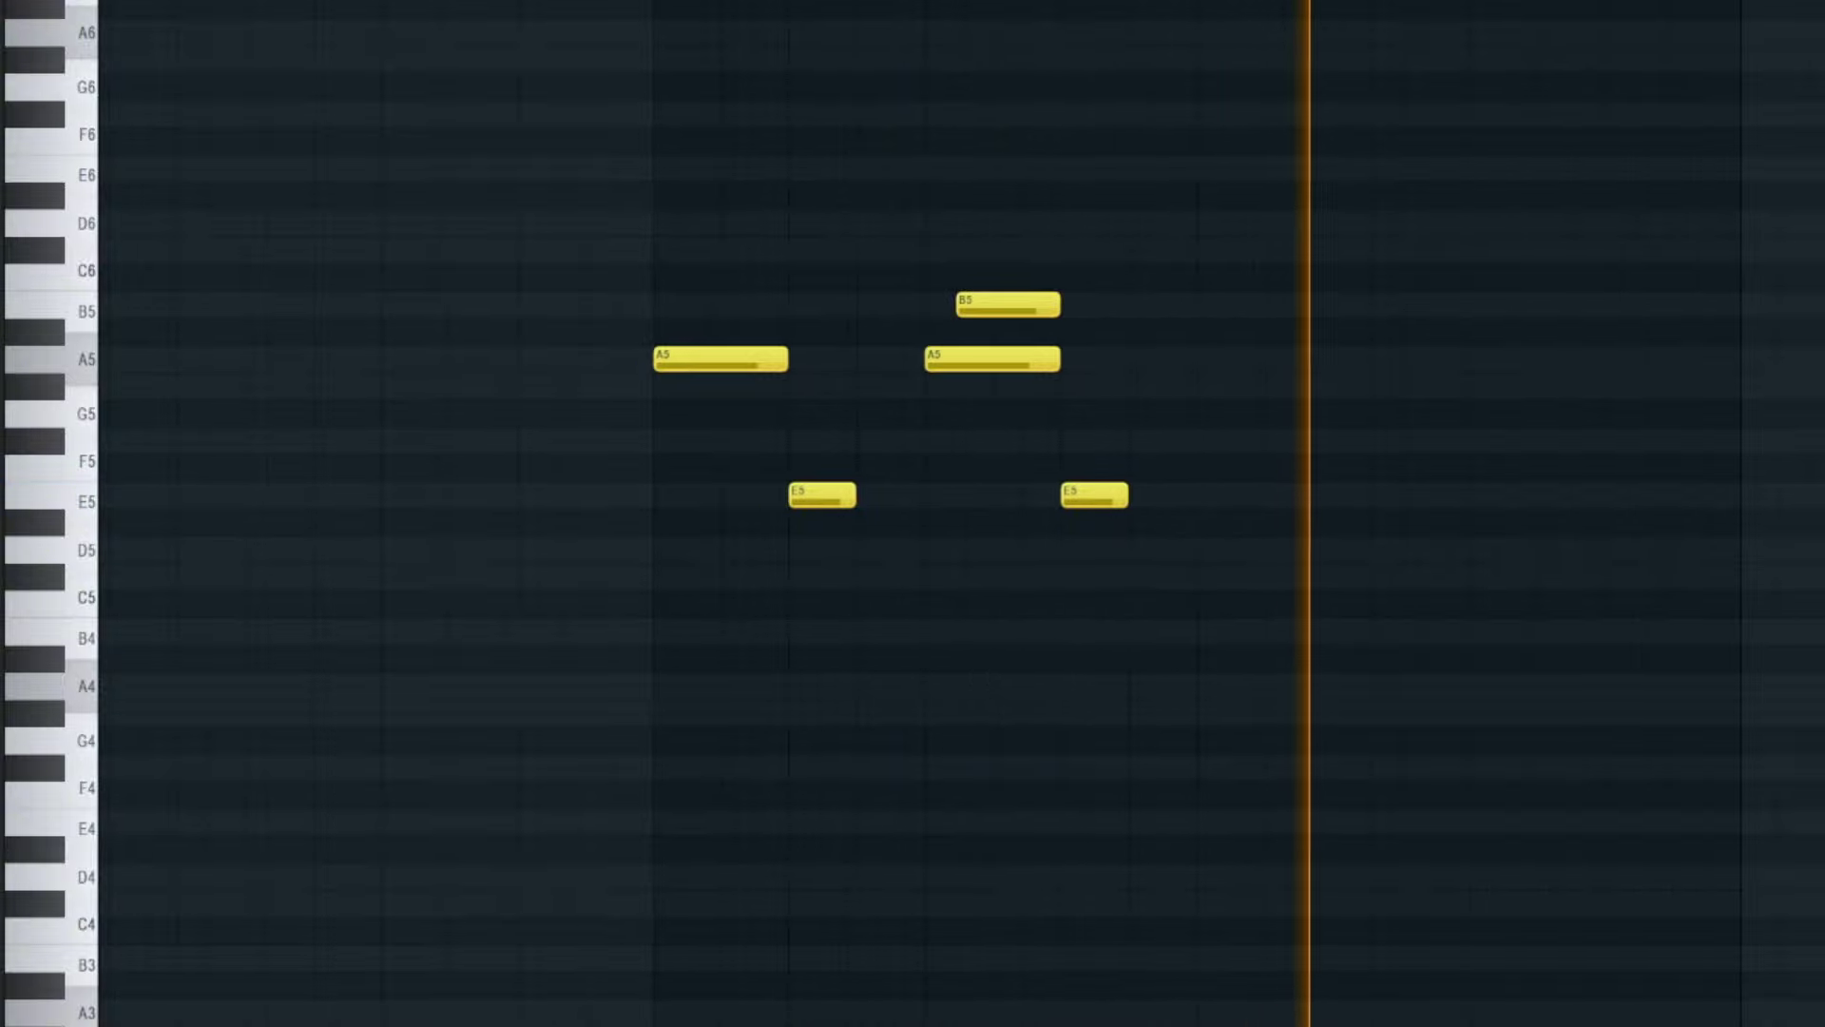
key("space")
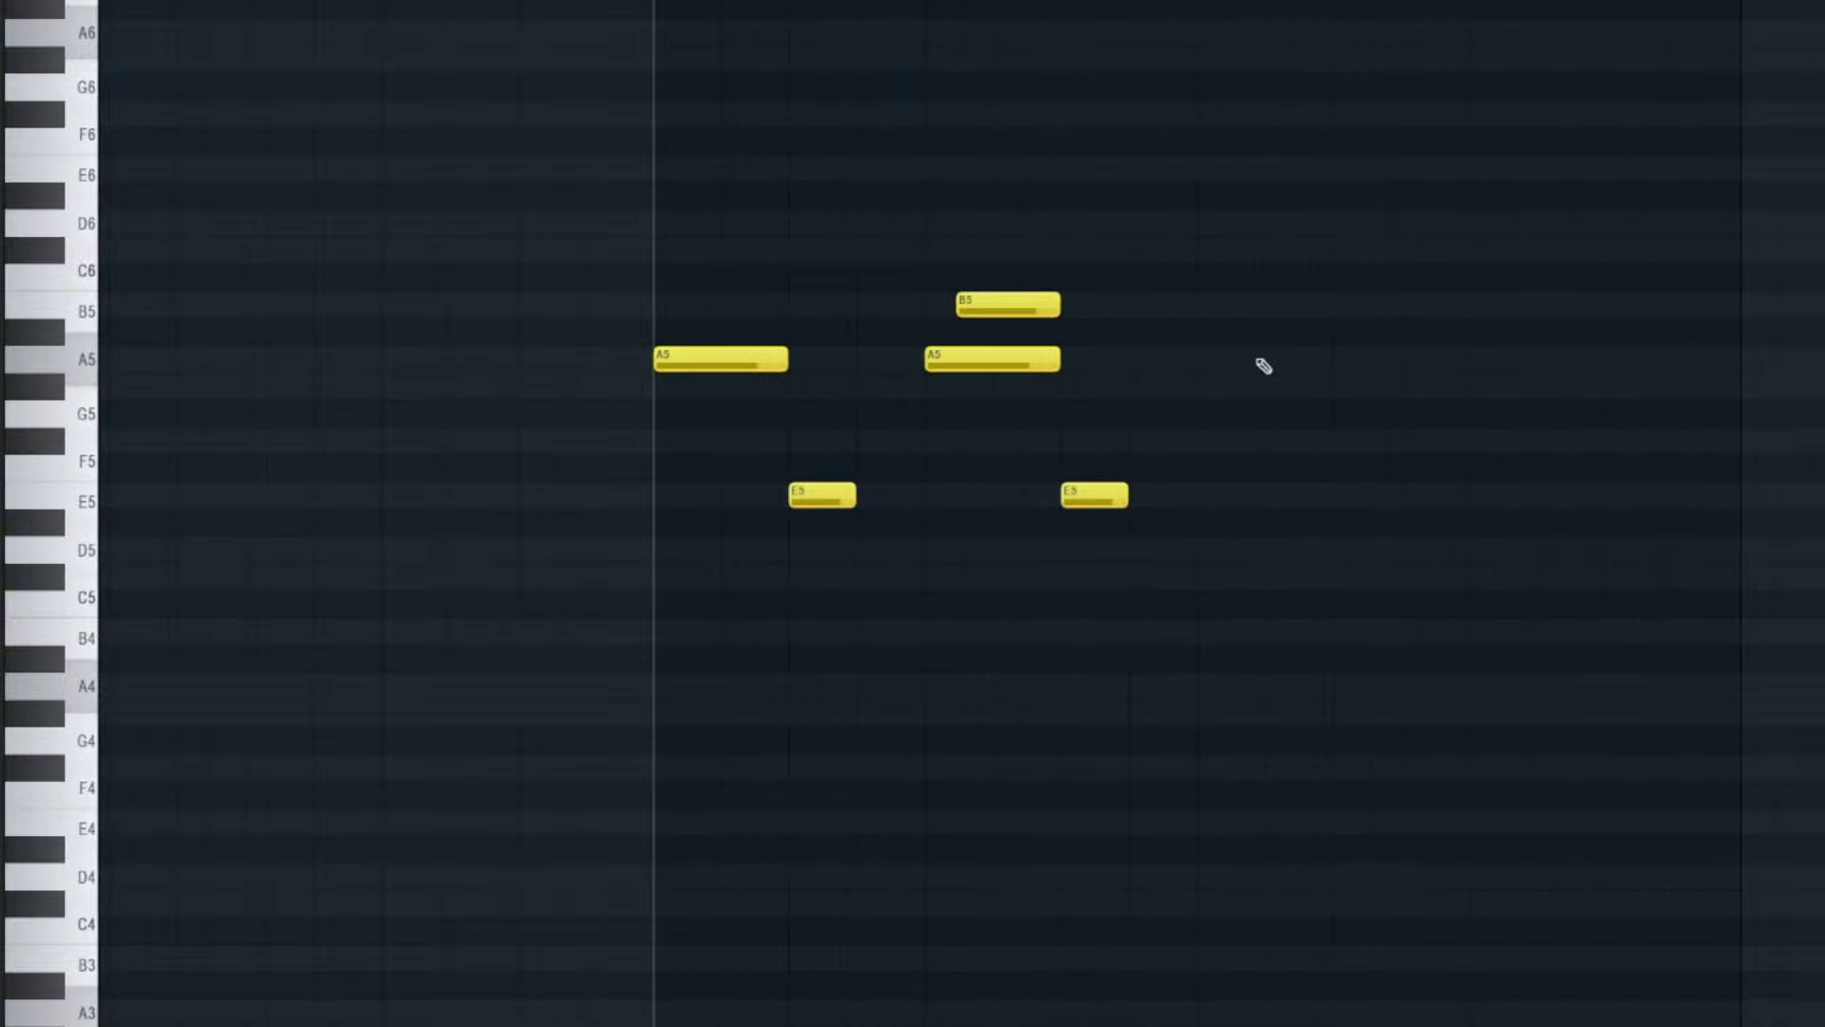
key("space")
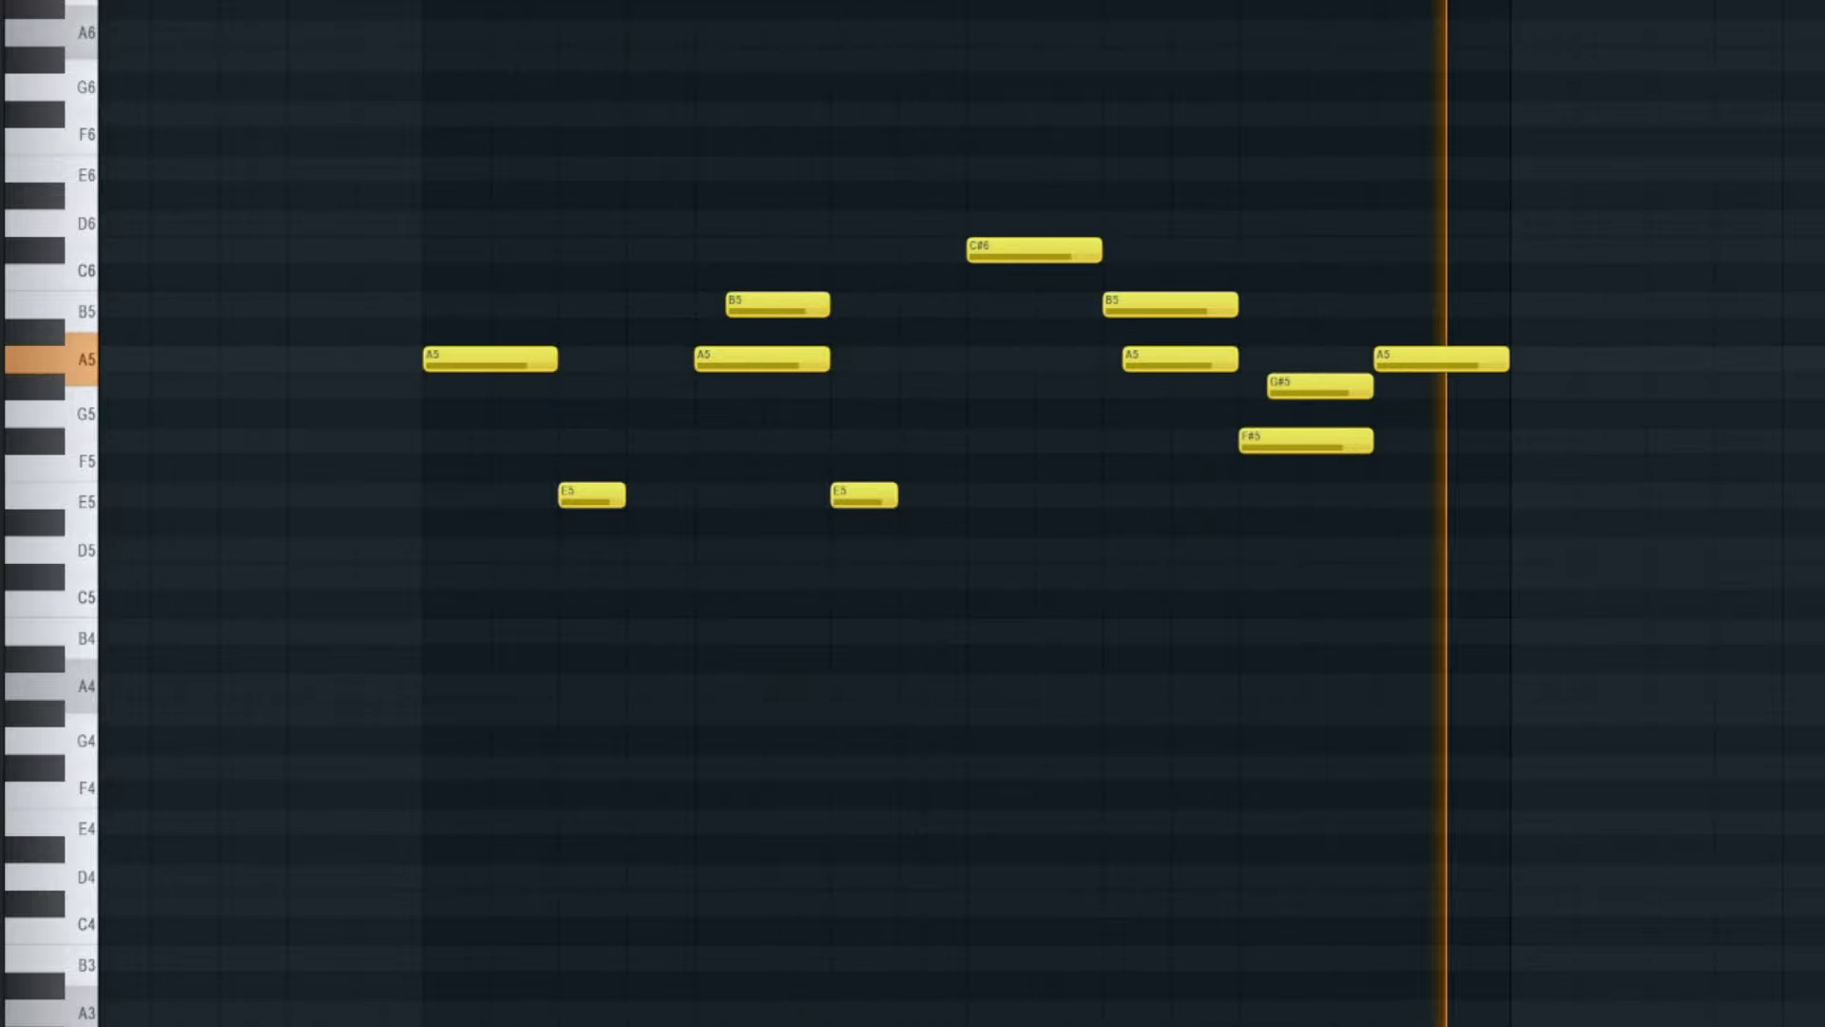
key("space")
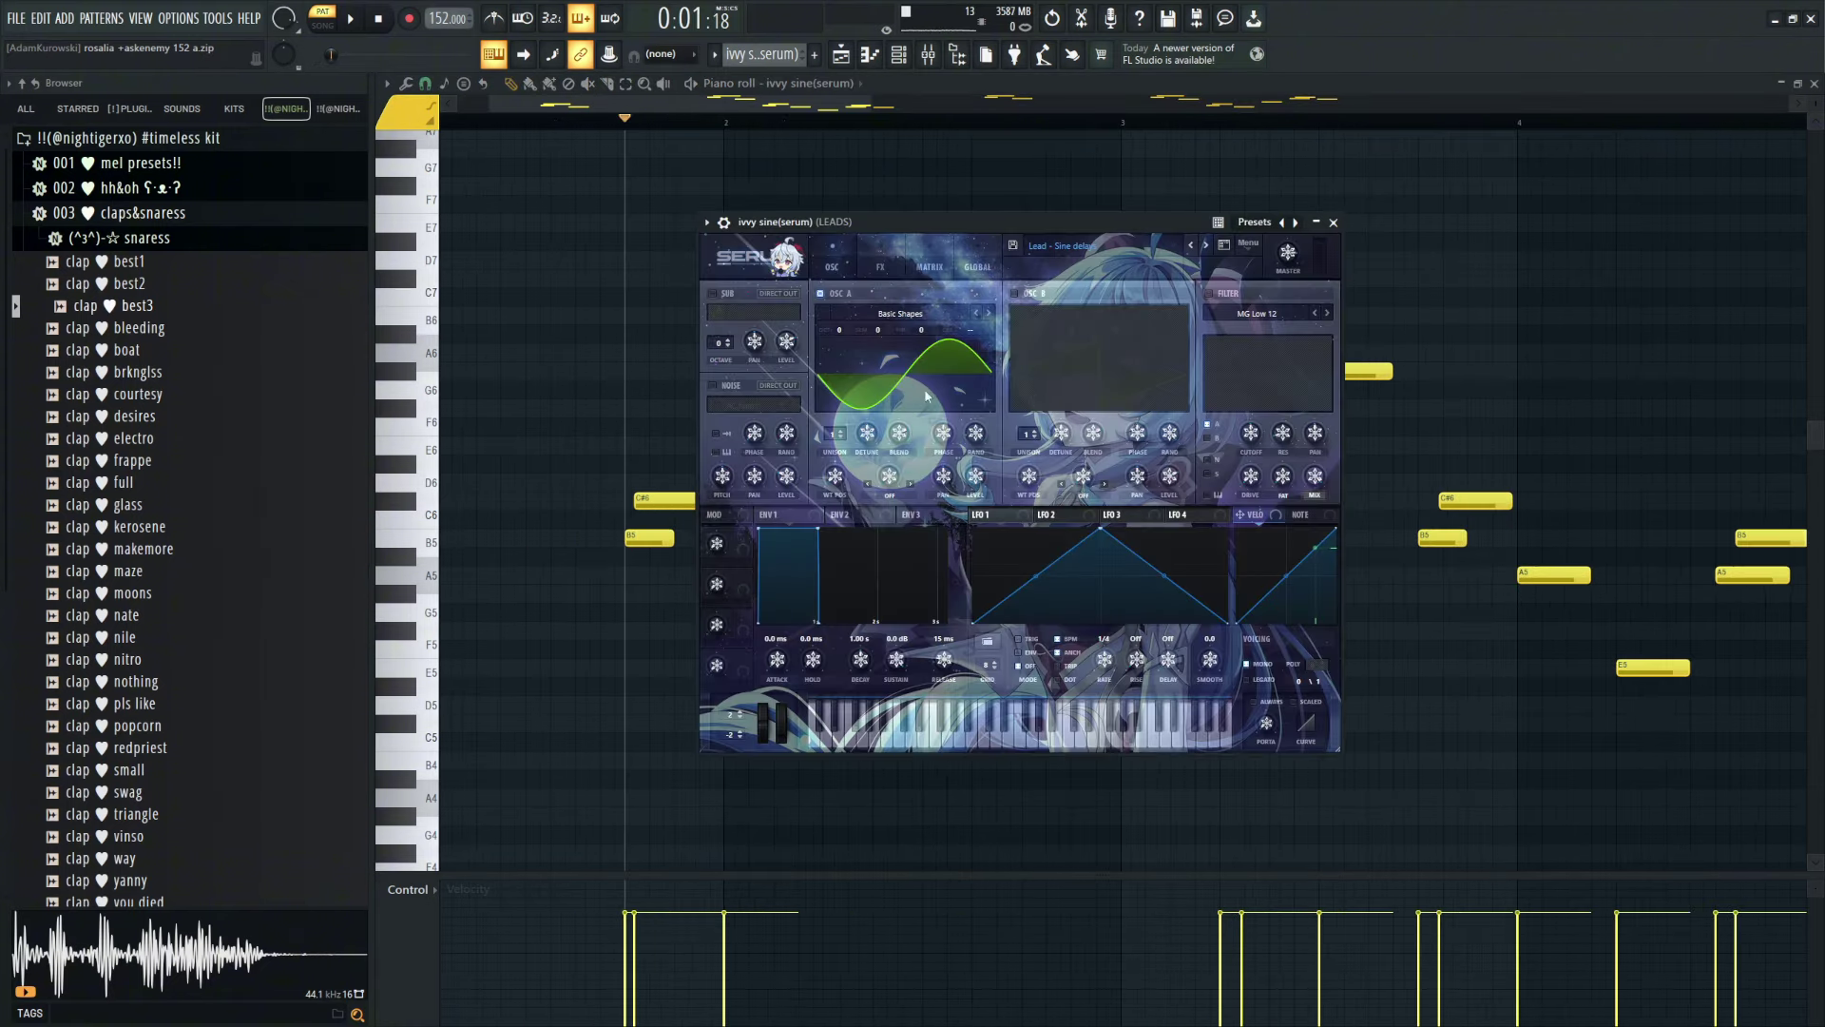
Step: View the ivvy sine's Serum effects, play the filter clap pattern, and close the clap's Fruity Flangus effect
left_click(880, 267)
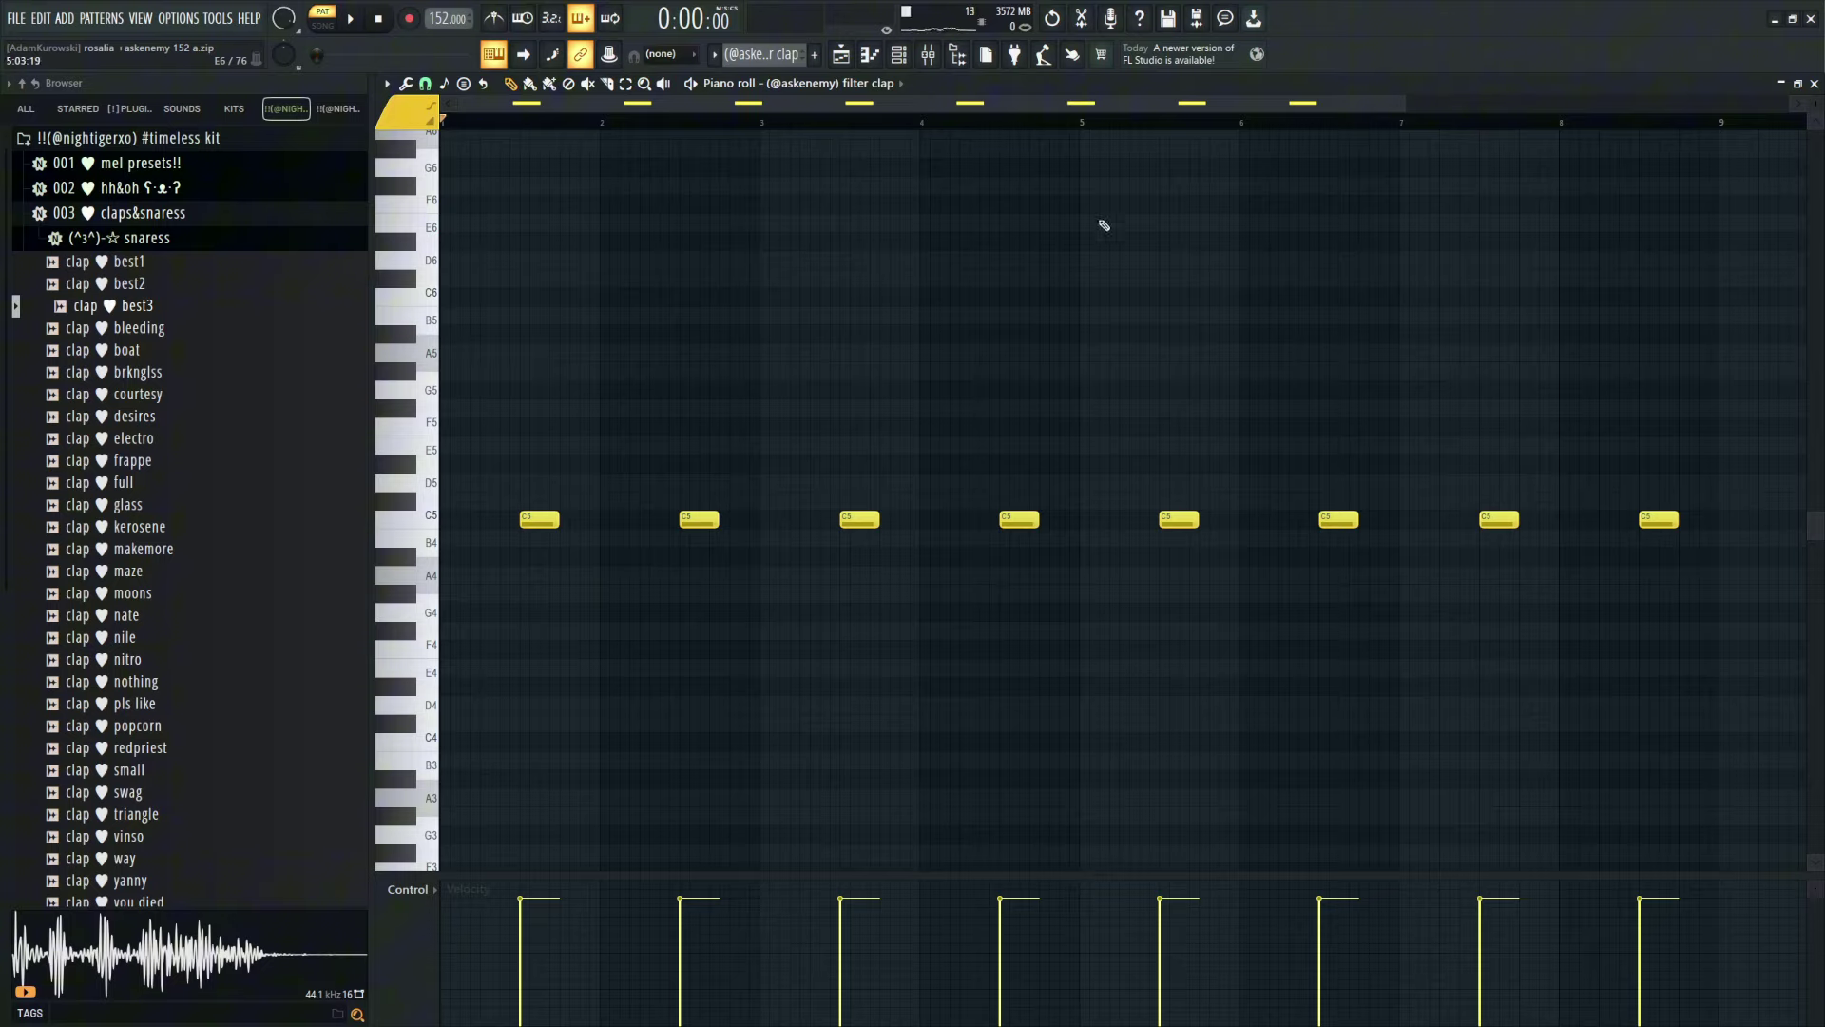
key("space")
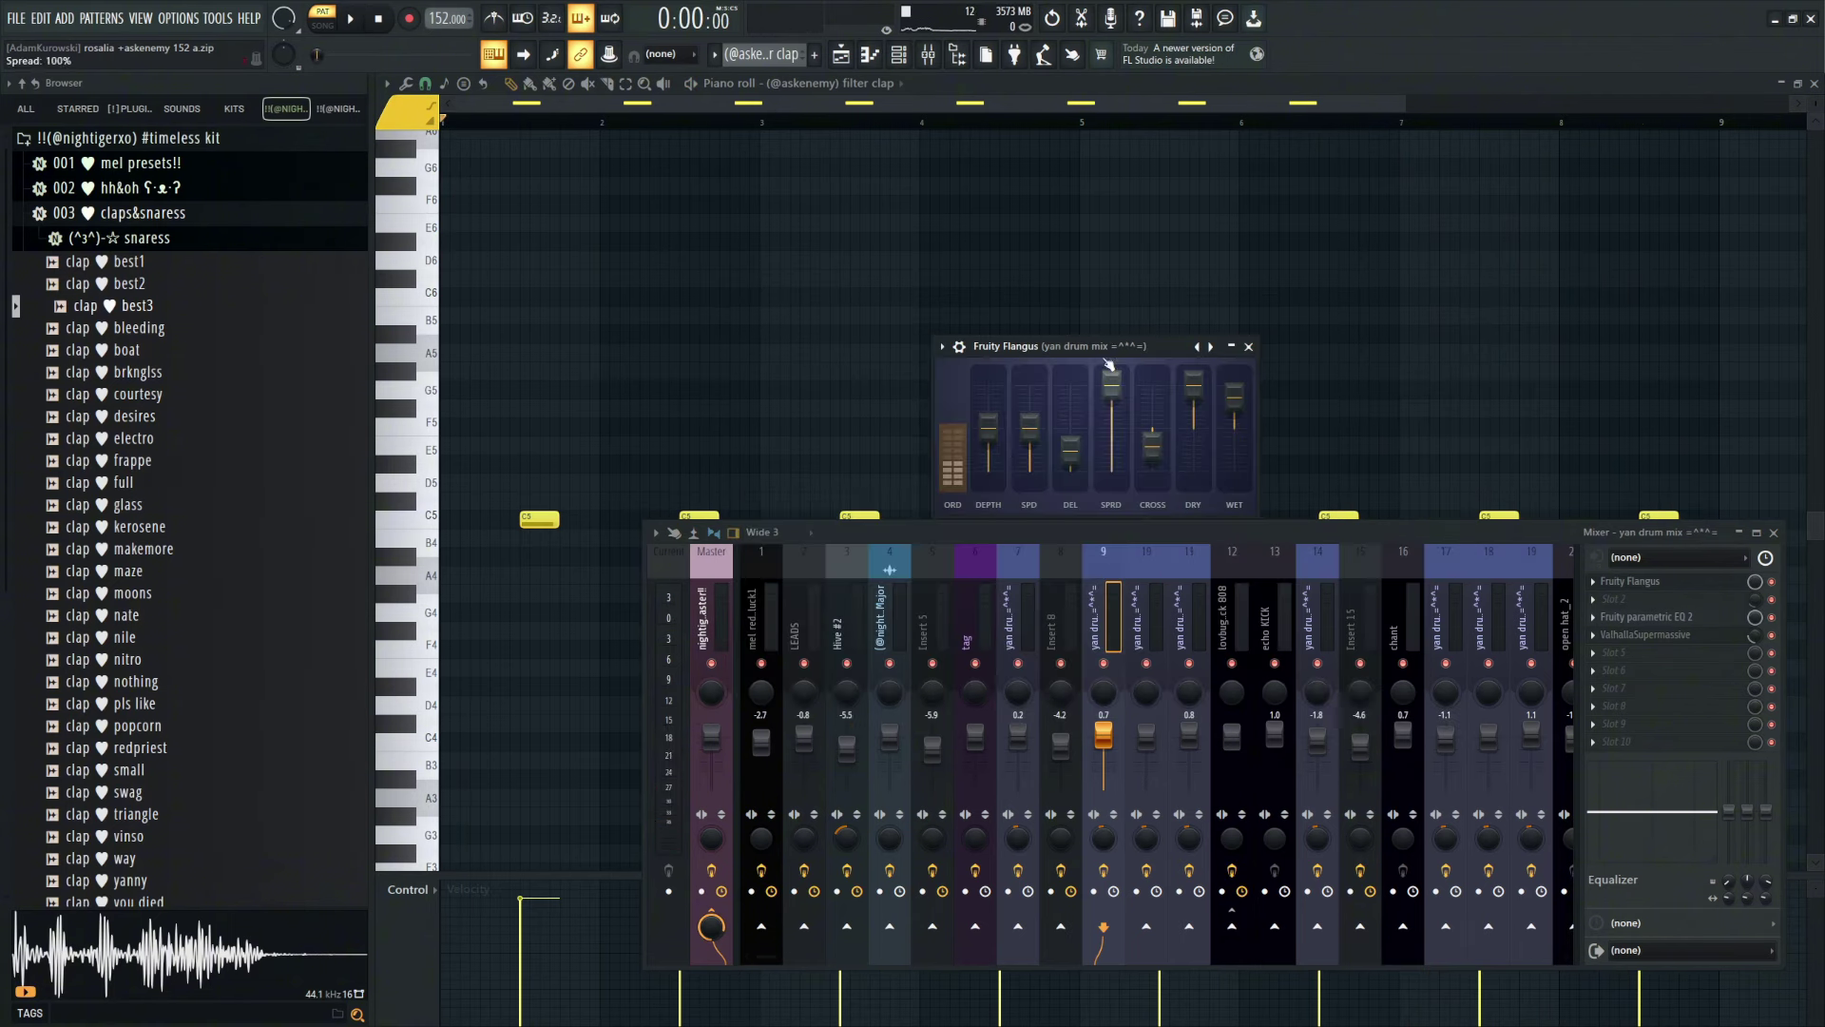
left_click(1248, 347)
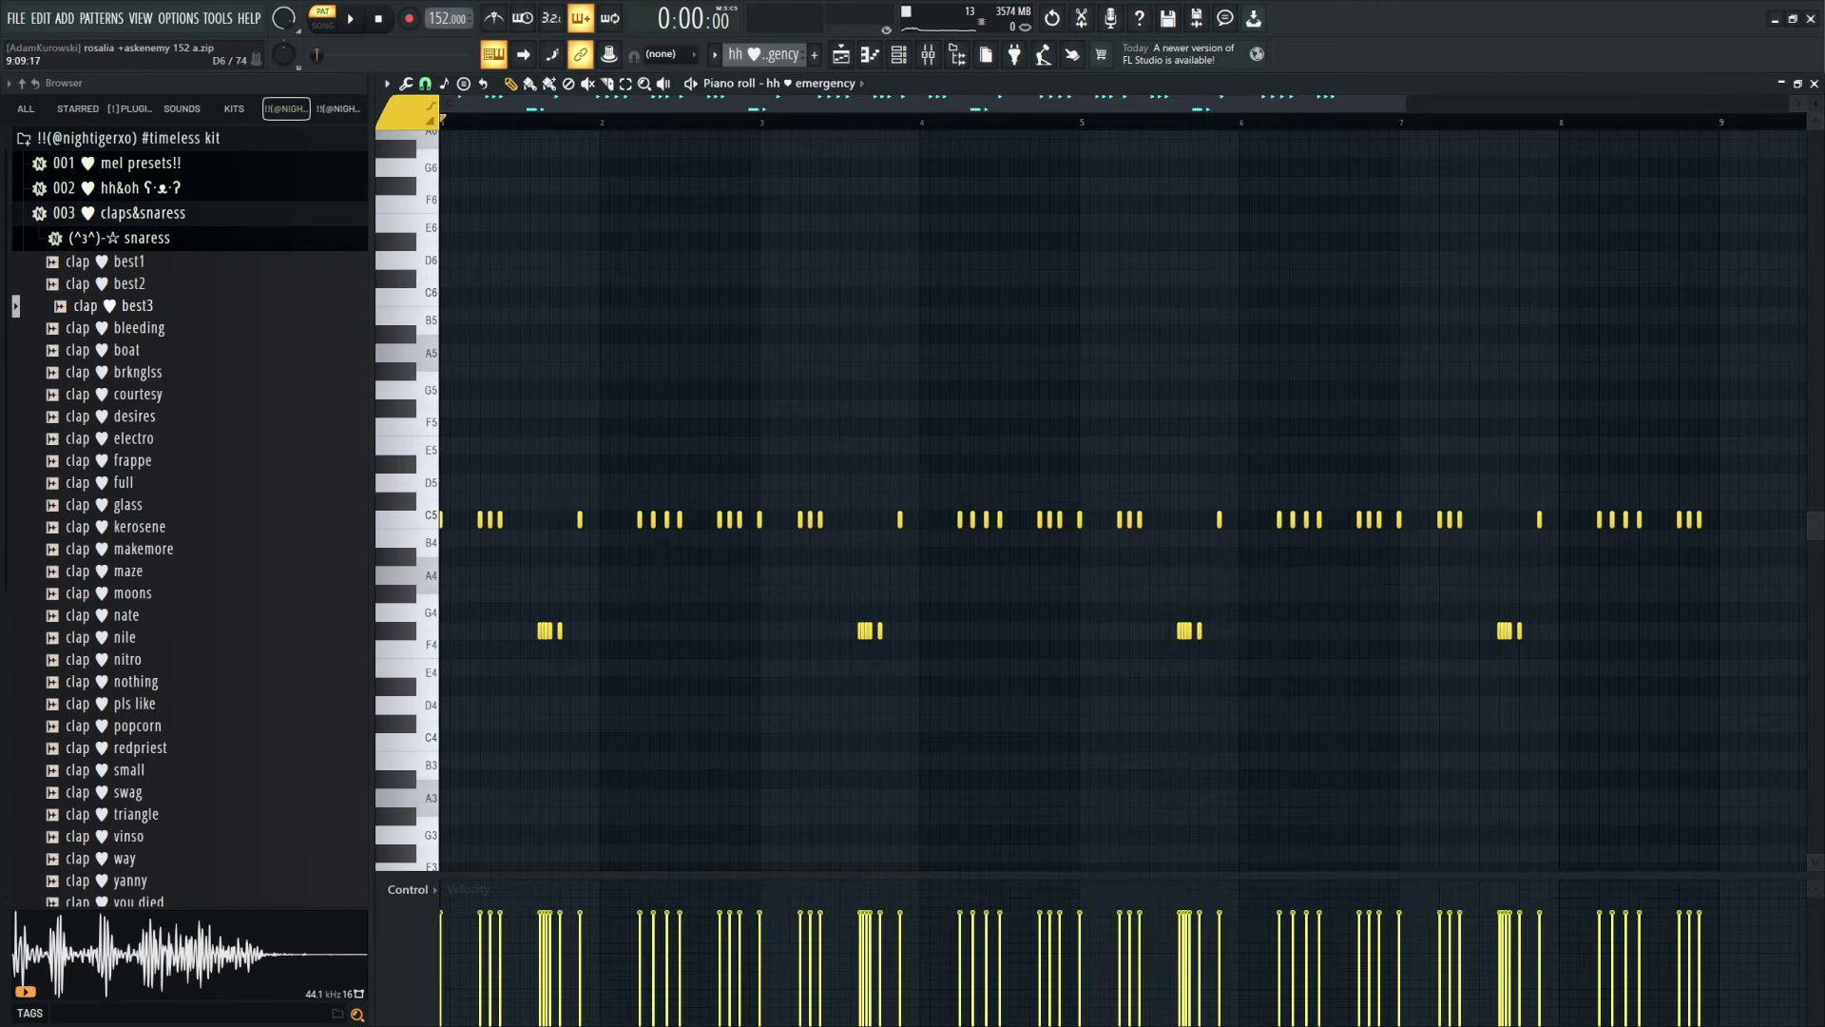
Step: Play the hh emergency hi-hat pattern and examine its C5 hits and lower-pitched rolls in the first bars
key("space")
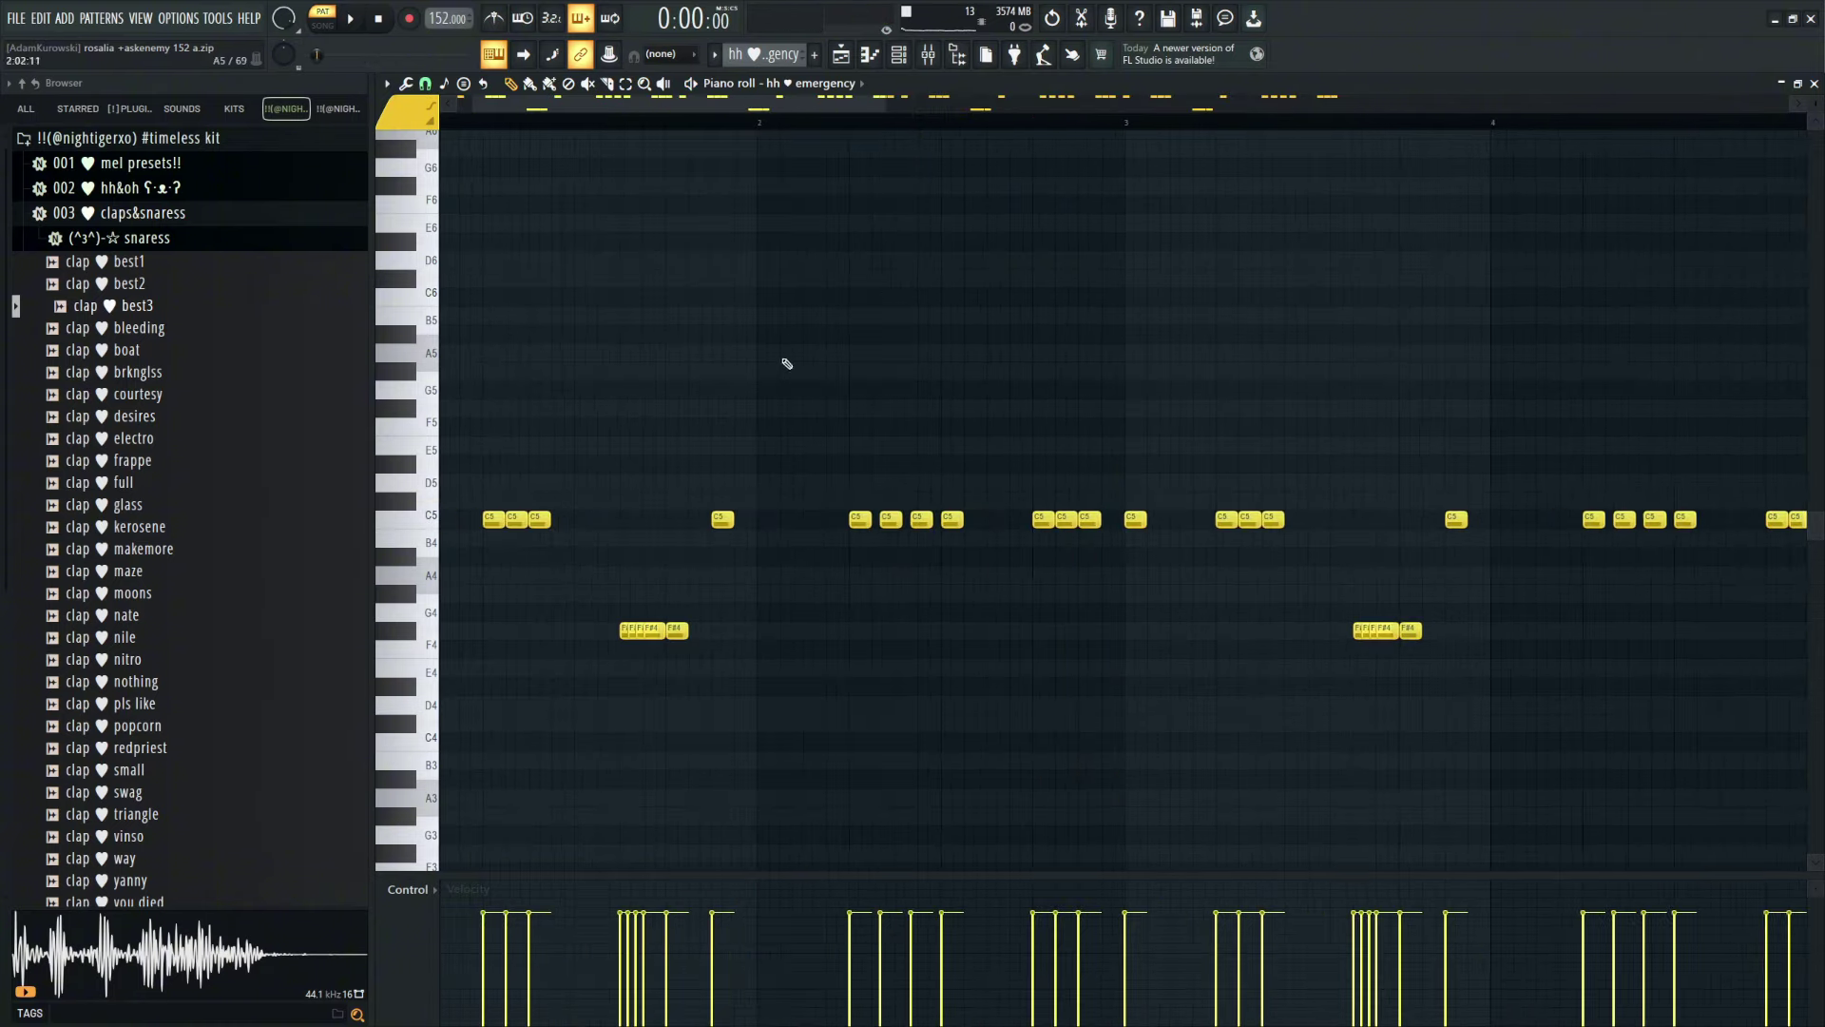
left_click(856, 125)
scroll(855, 125, "down", 1)
scroll(856, 124, "up", 3)
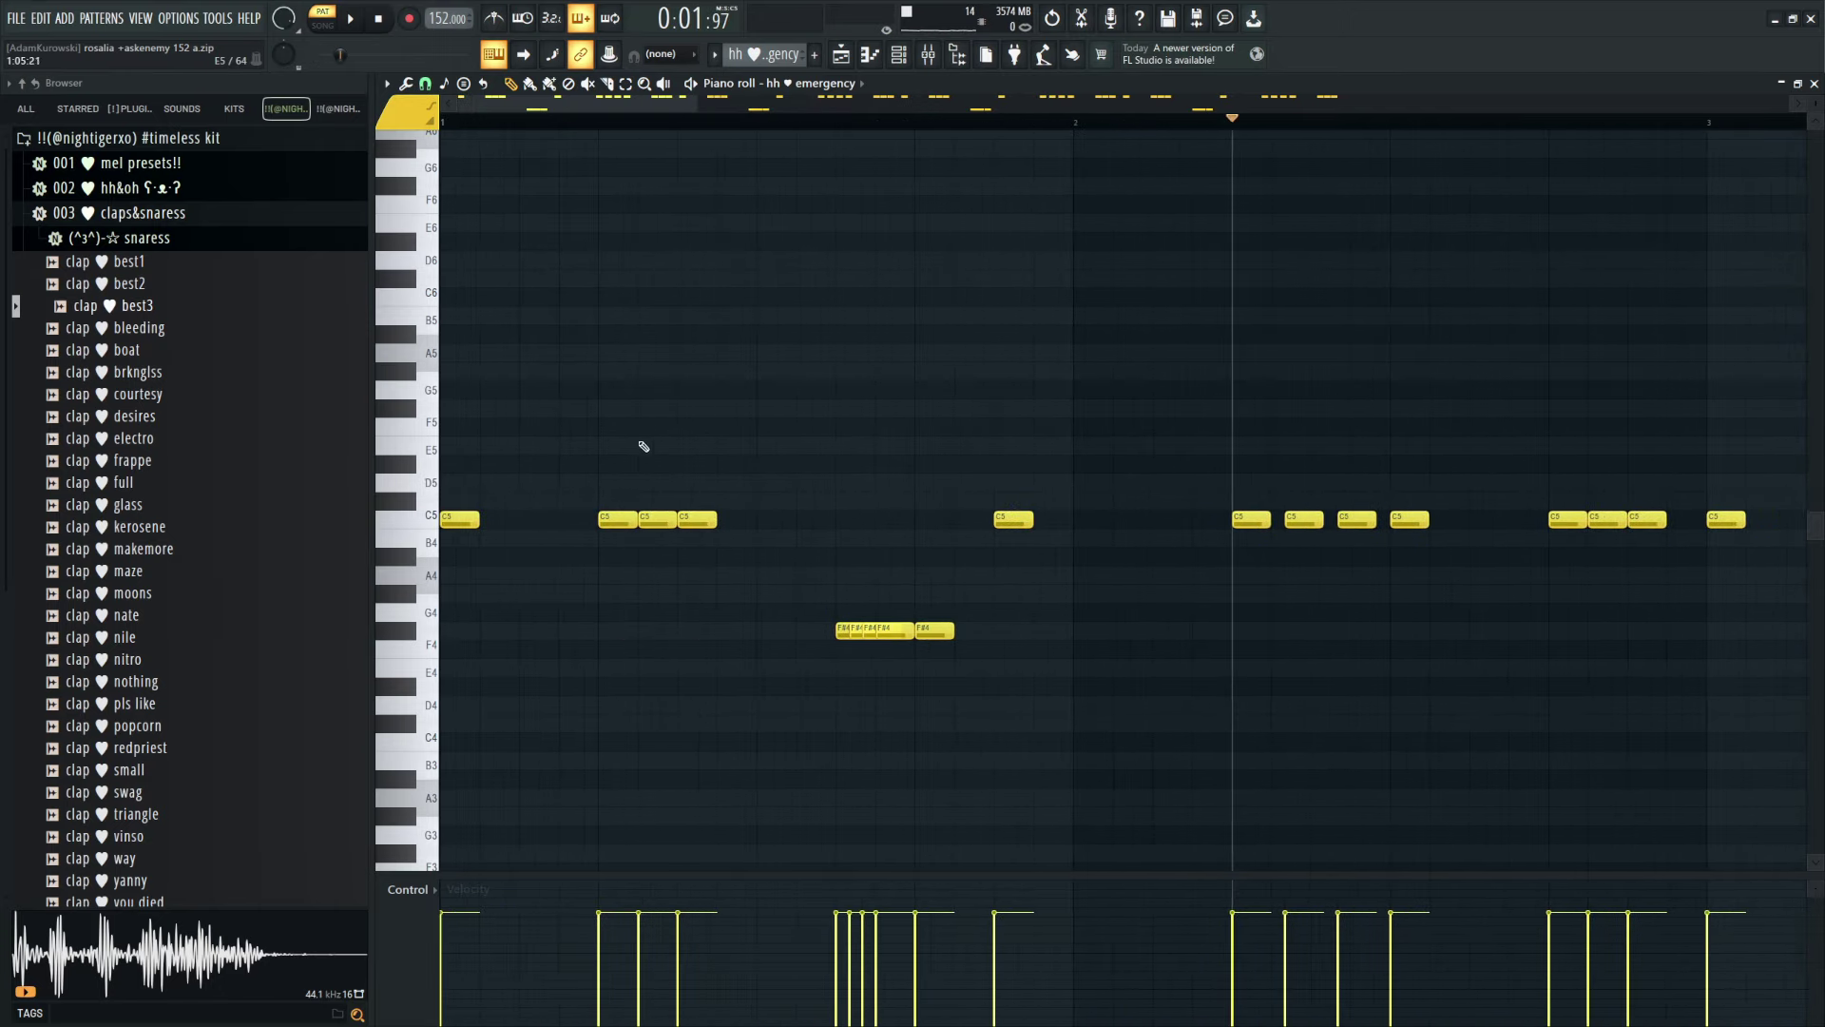
scroll(613, 263, "down", 3)
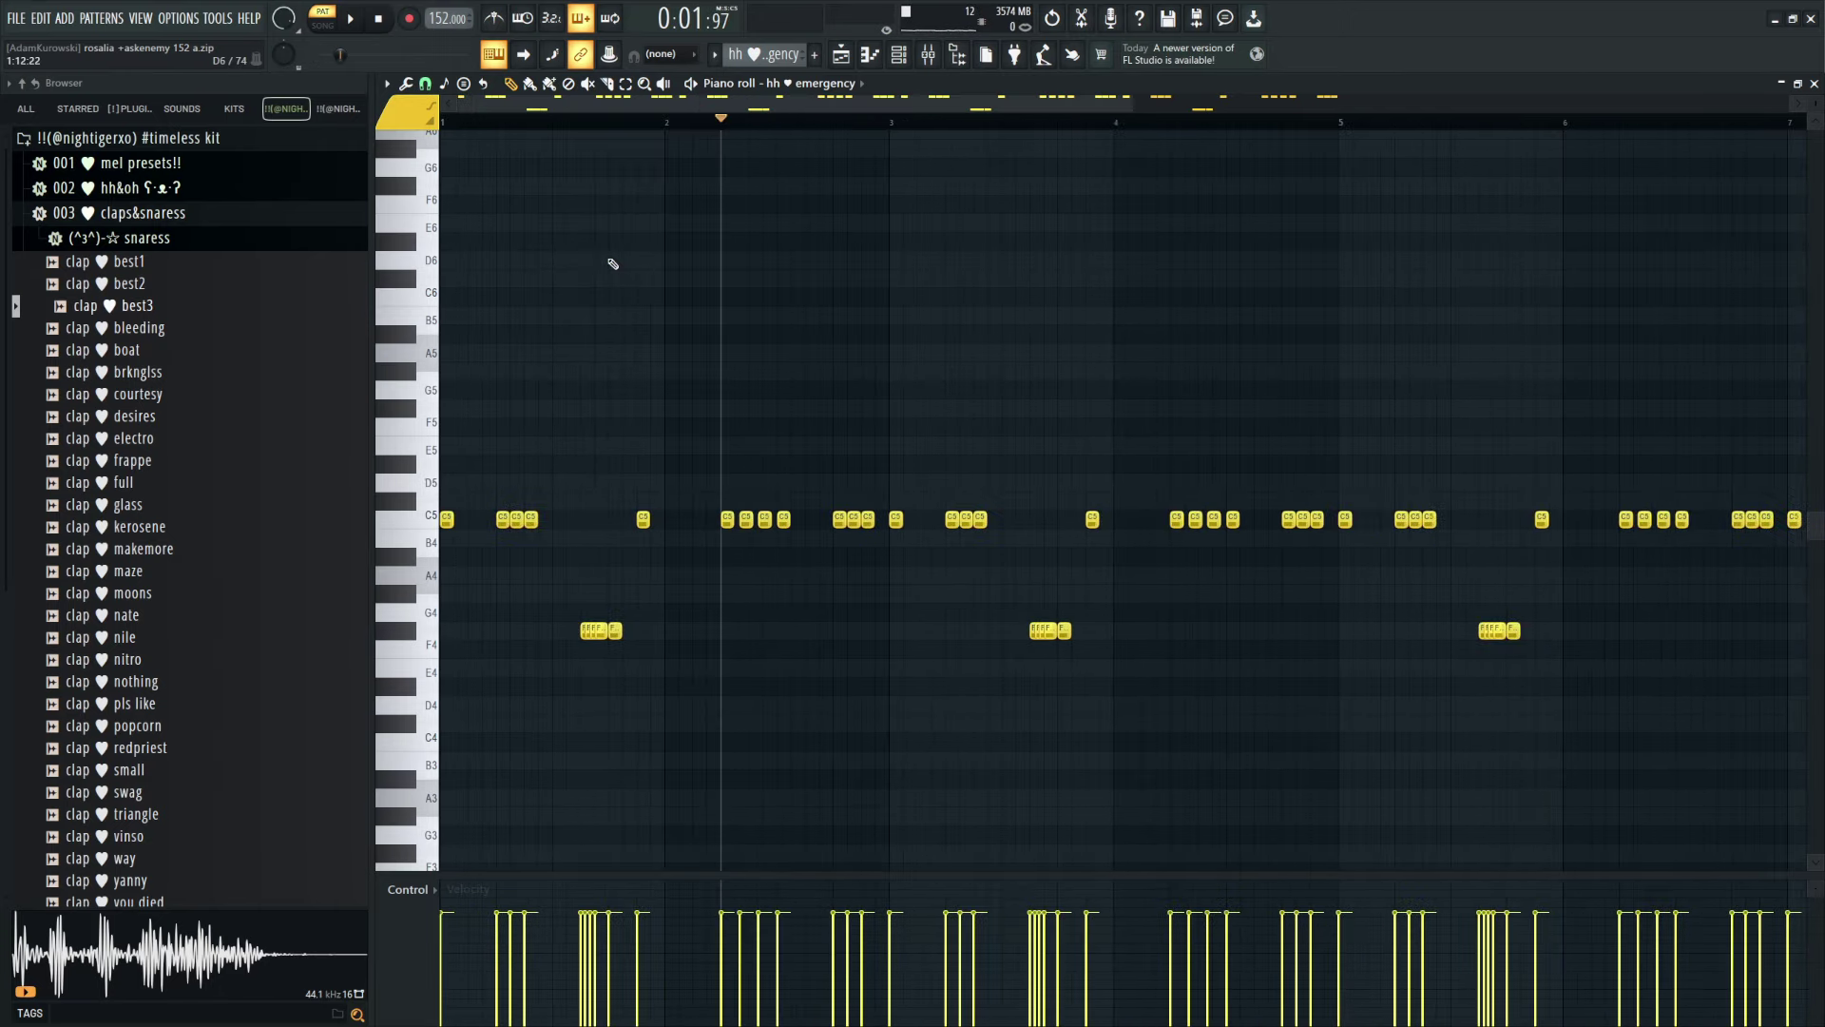
scroll(681, 447, "up", 2)
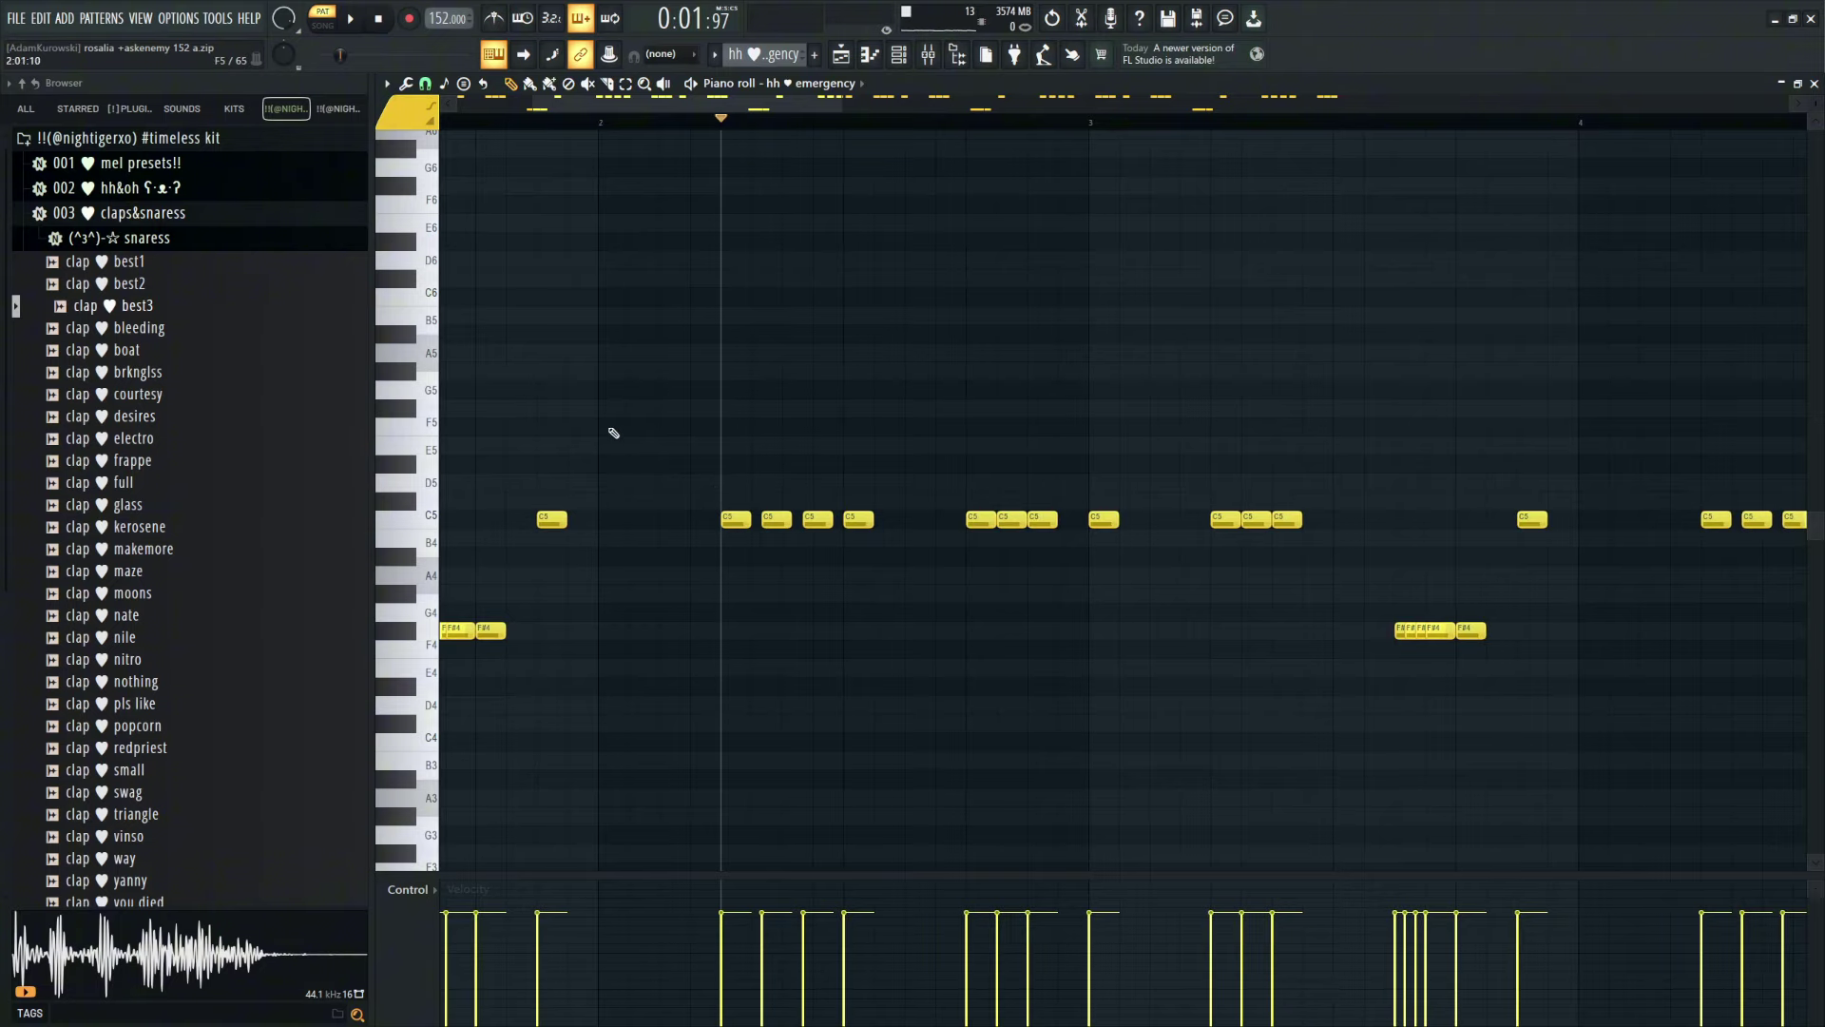
scroll(570, 447, "down", 4)
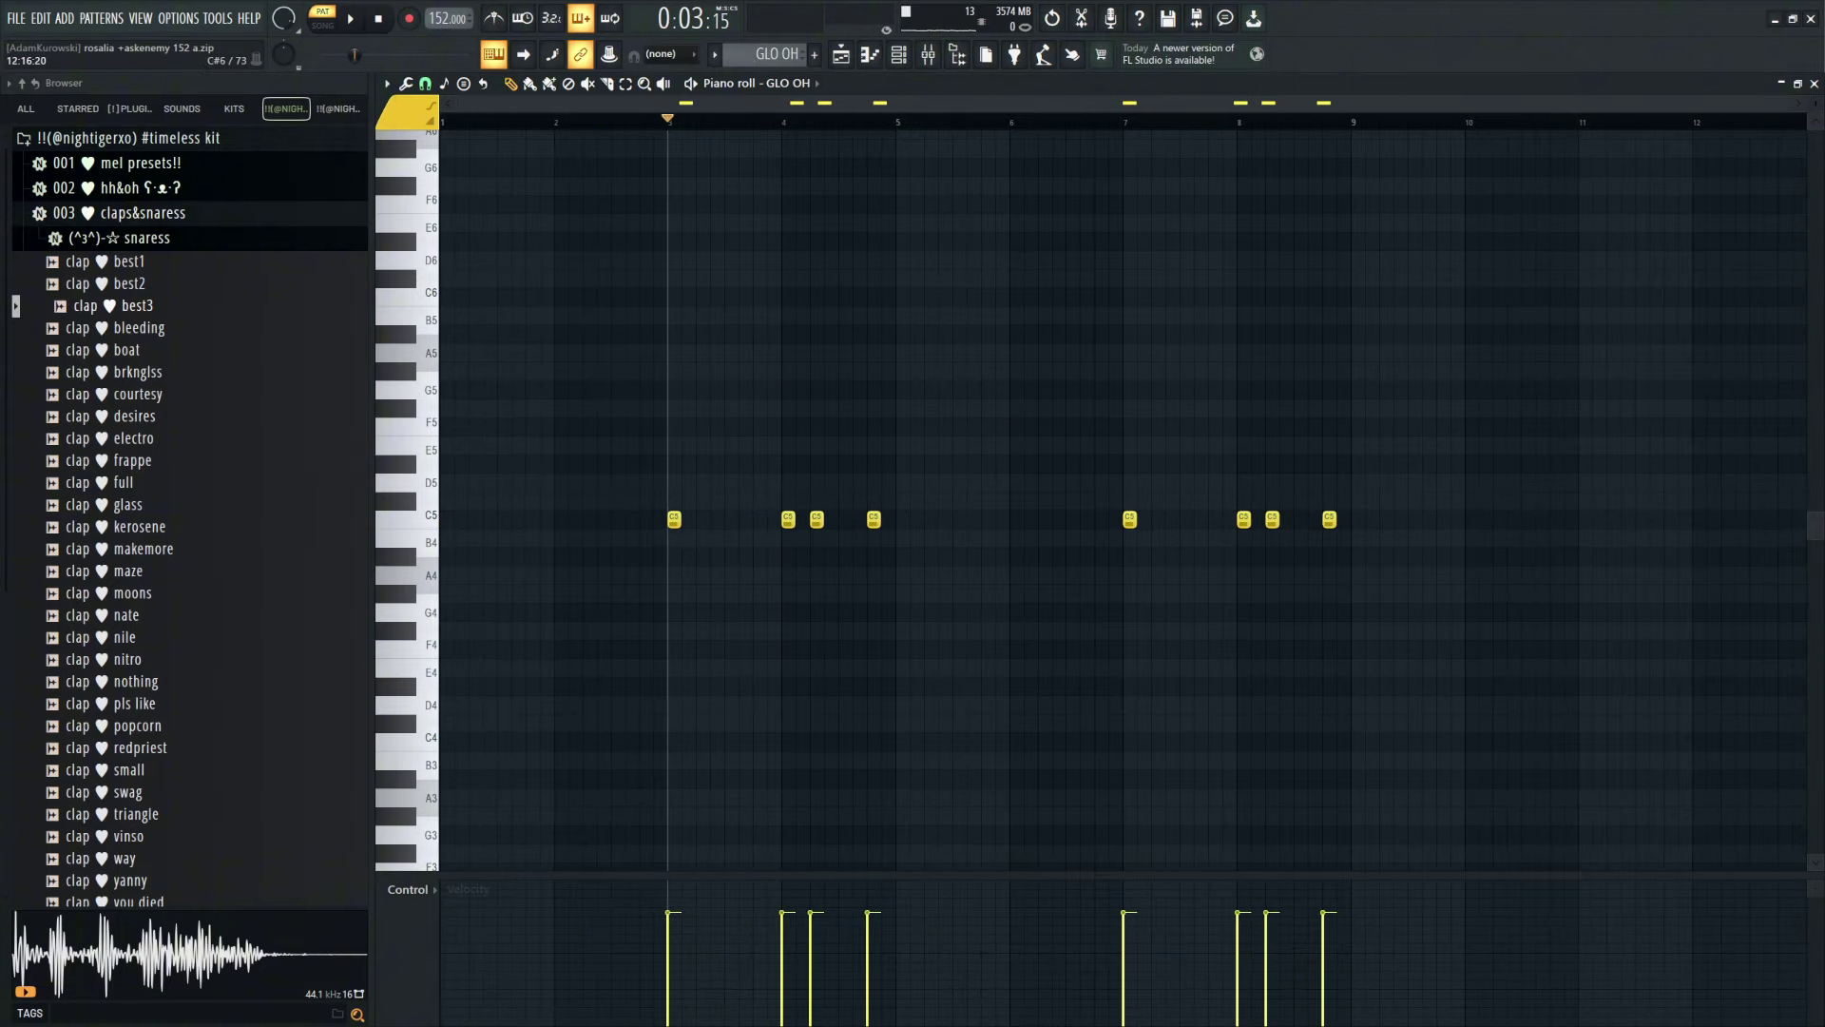
Step: Play the GLO OH and lovbug vile thick 808 patterns, and inspect the 808's mixer track during song playback
key("space")
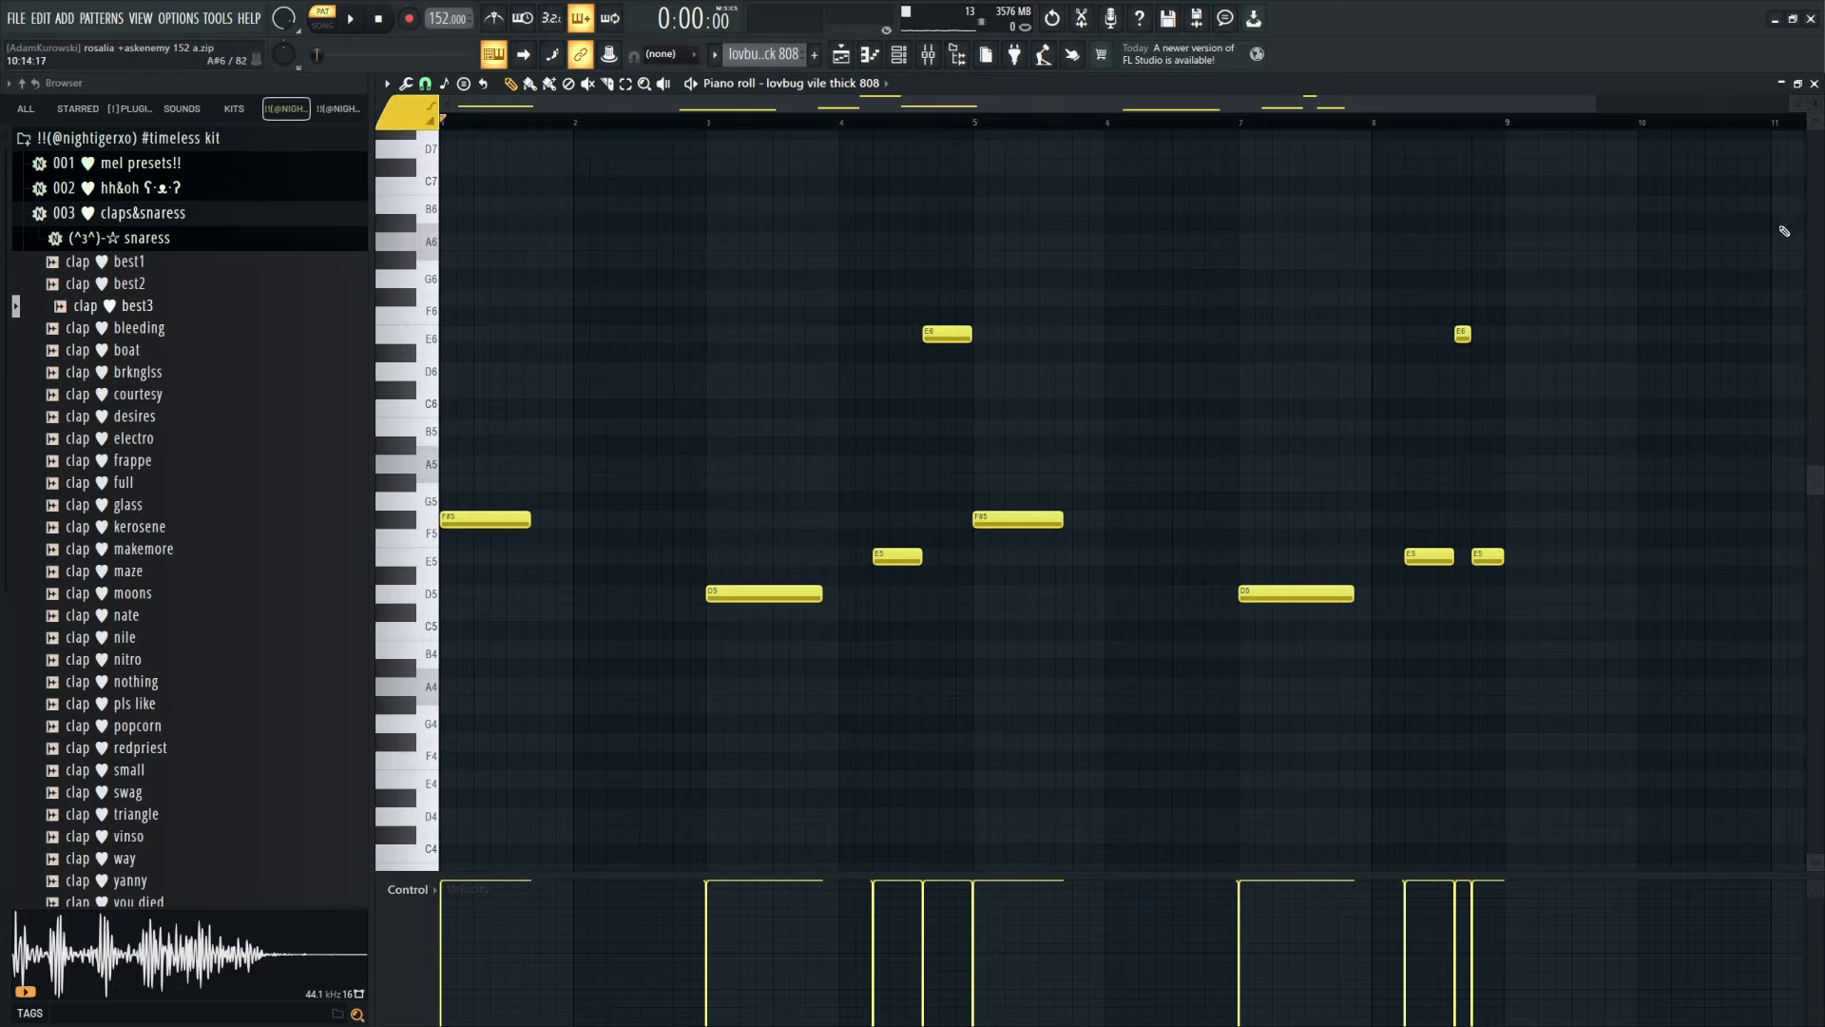
key("space")
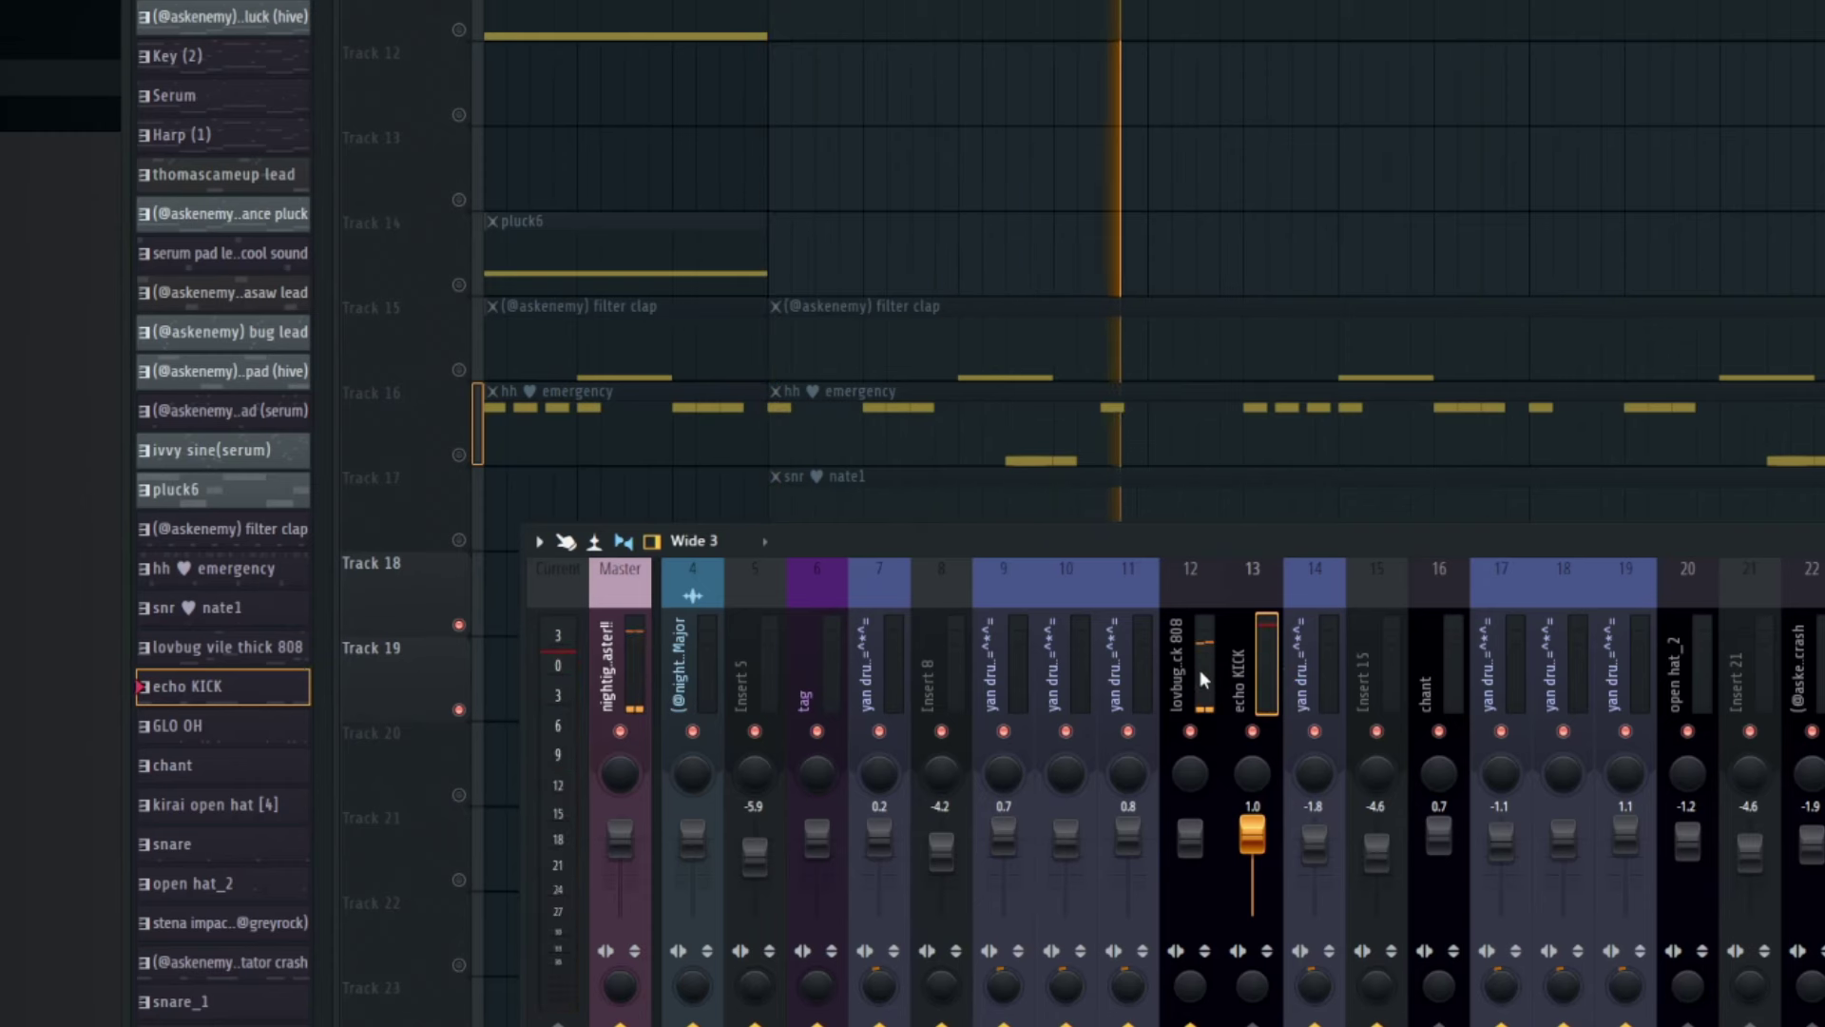
left_click(1200, 669)
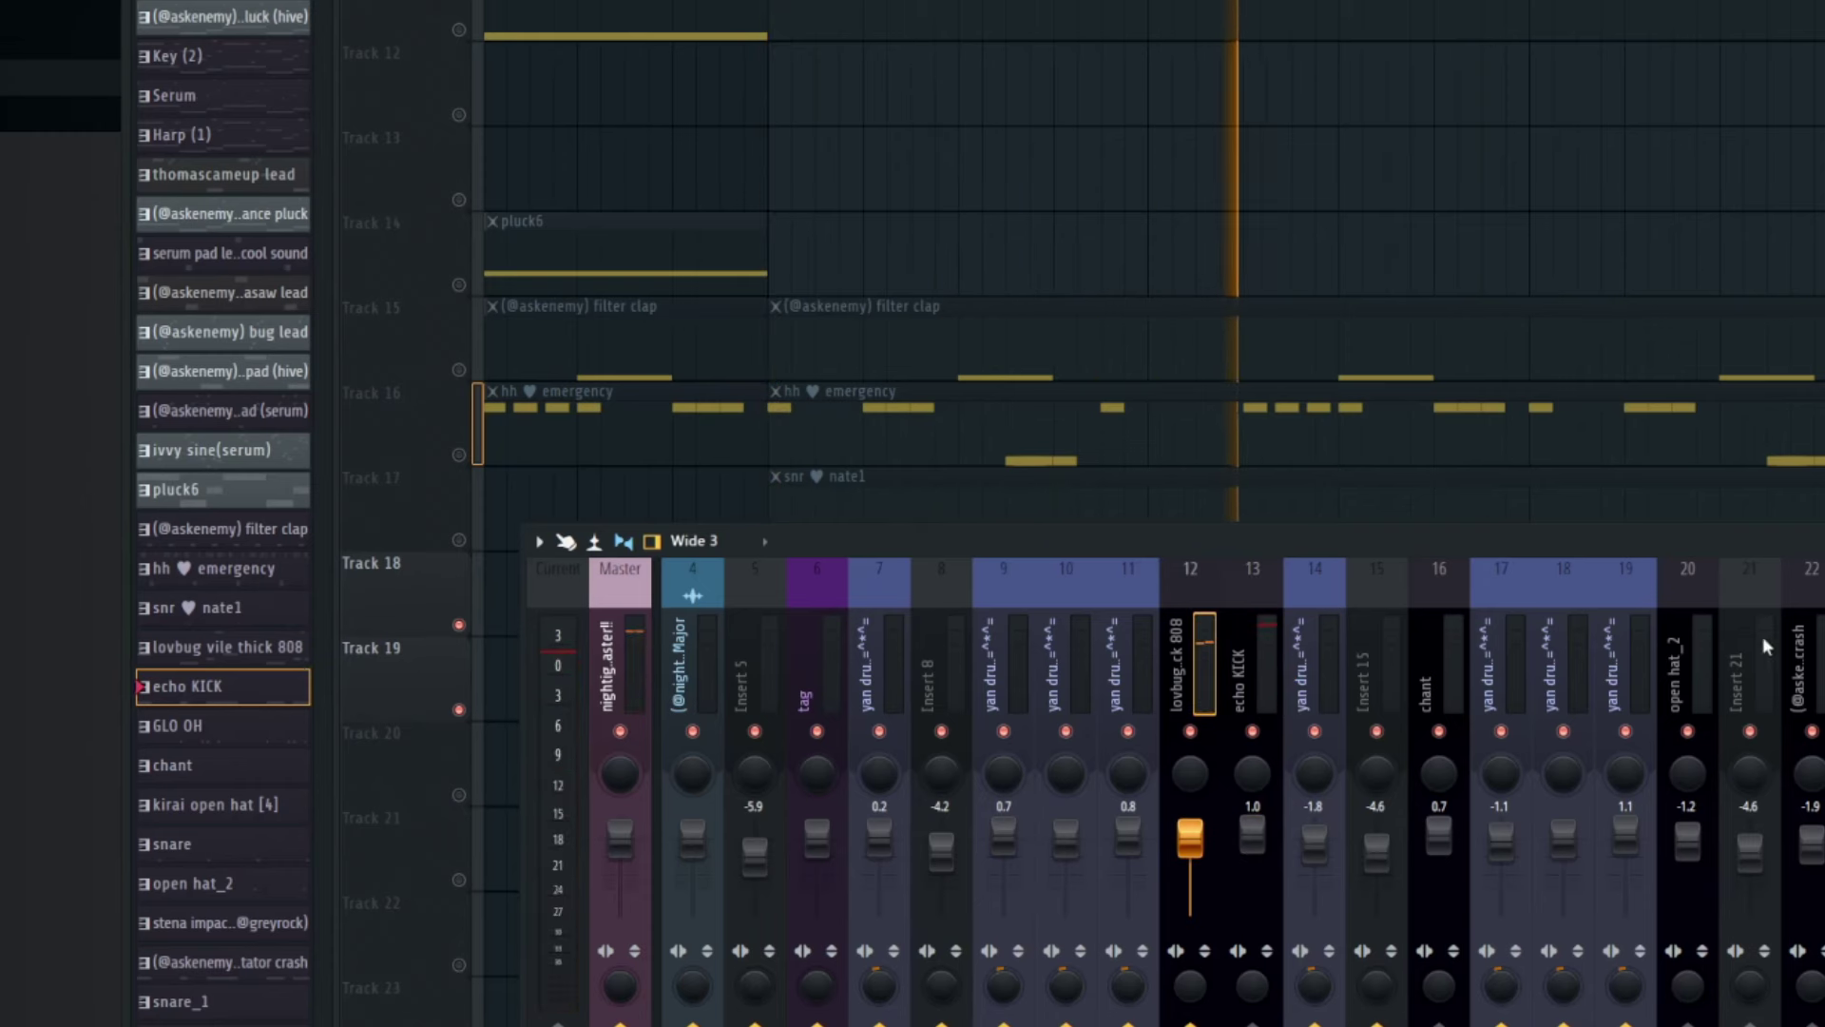
left_click(1822, 656)
left_click_drag(761, 59, 1142, 106)
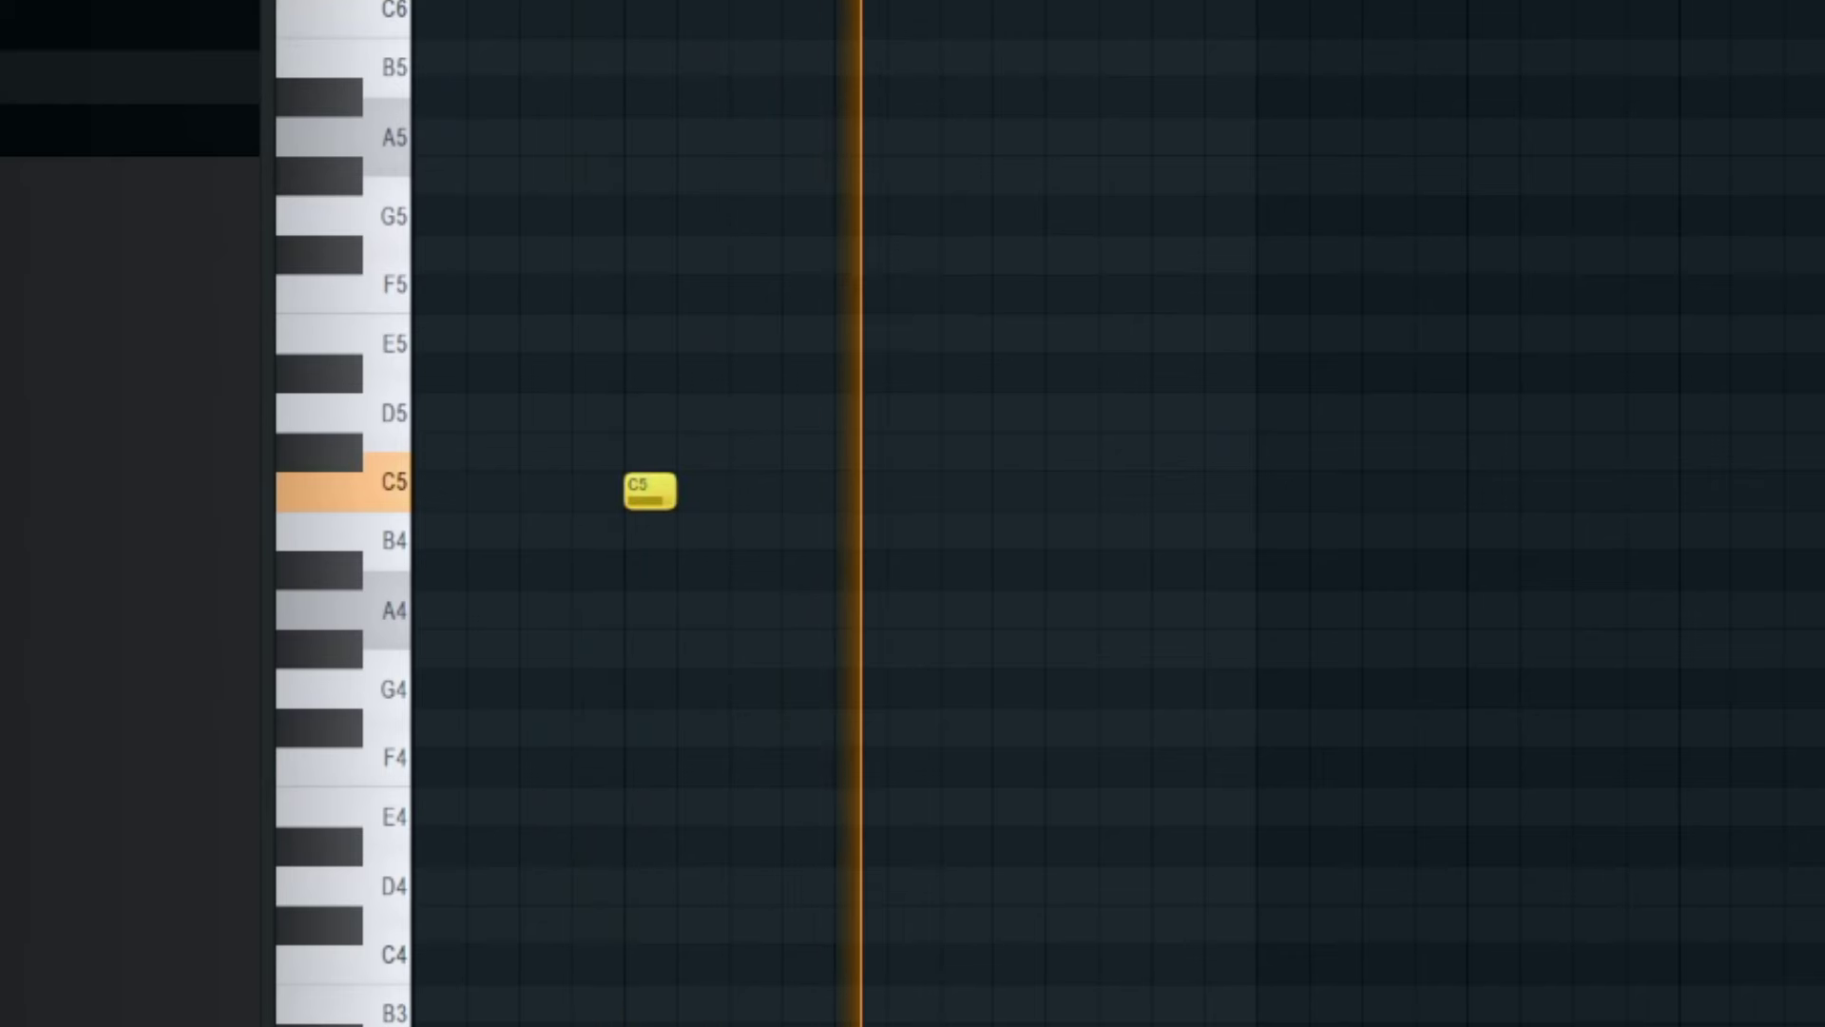
Step: Play the kirai open hat and stena impact patterns
scroll(1375, 293, "down", 4)
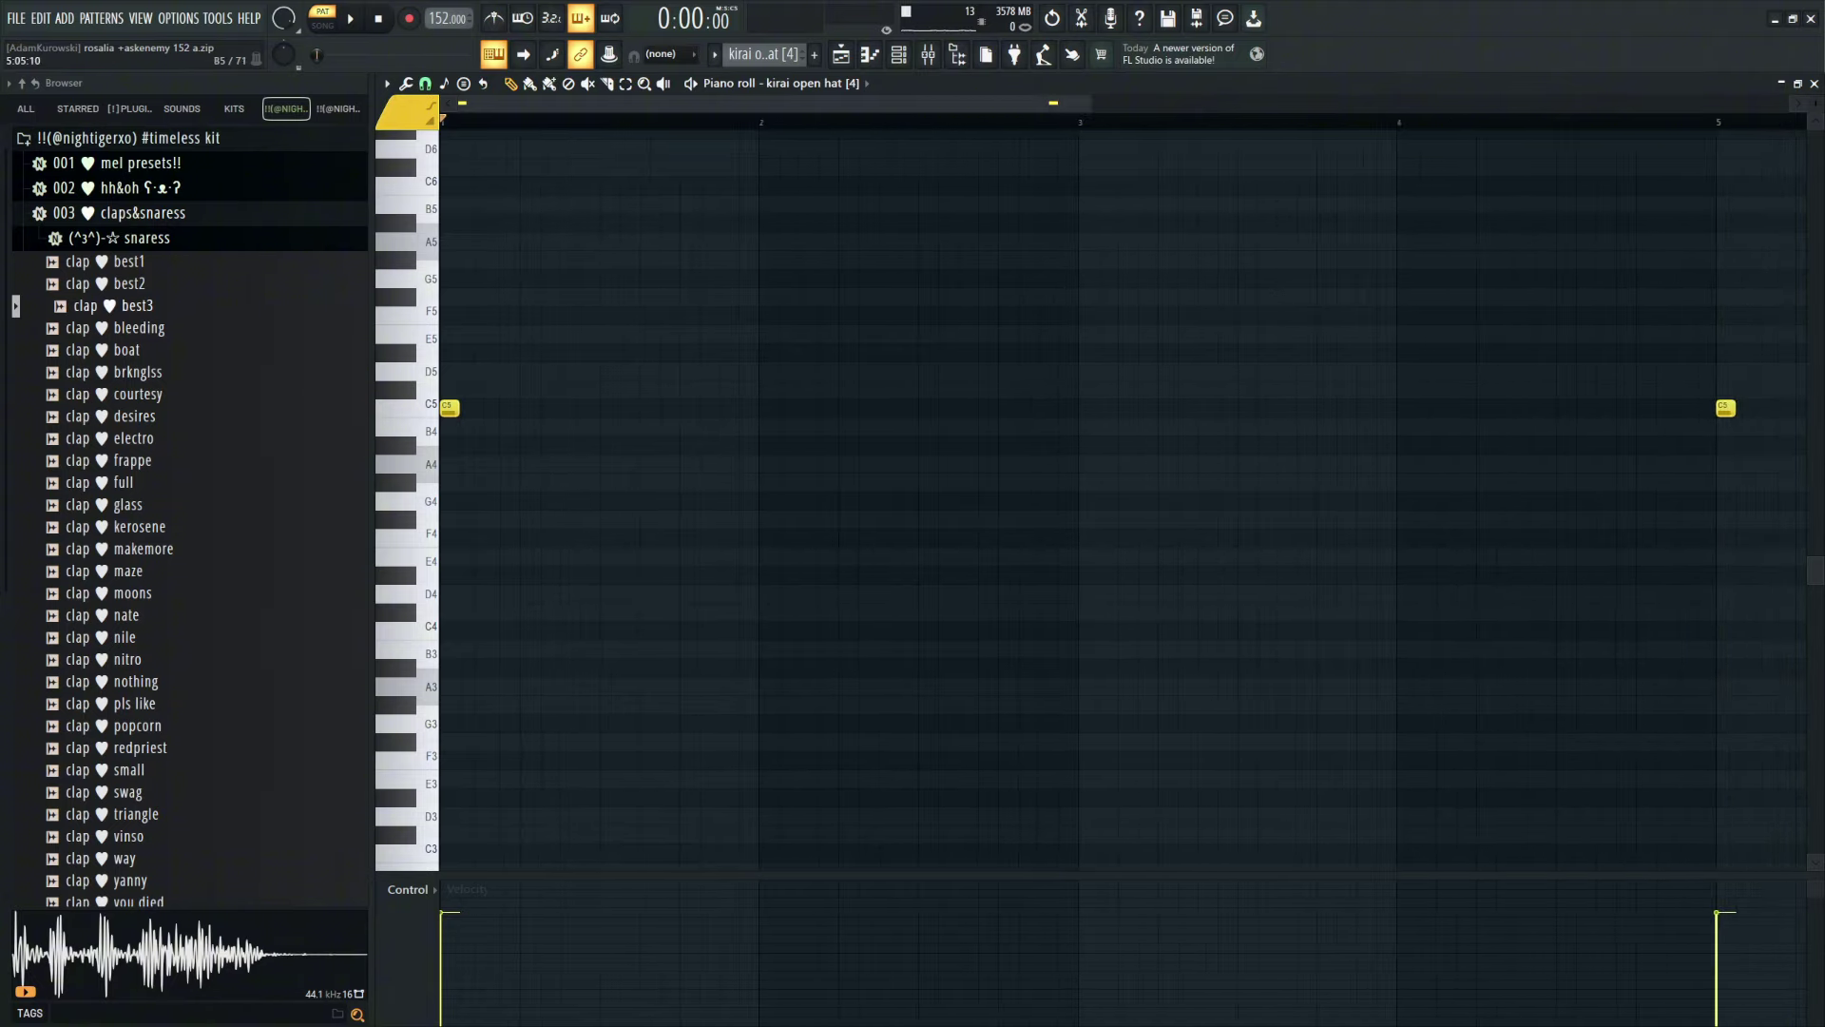
key("space")
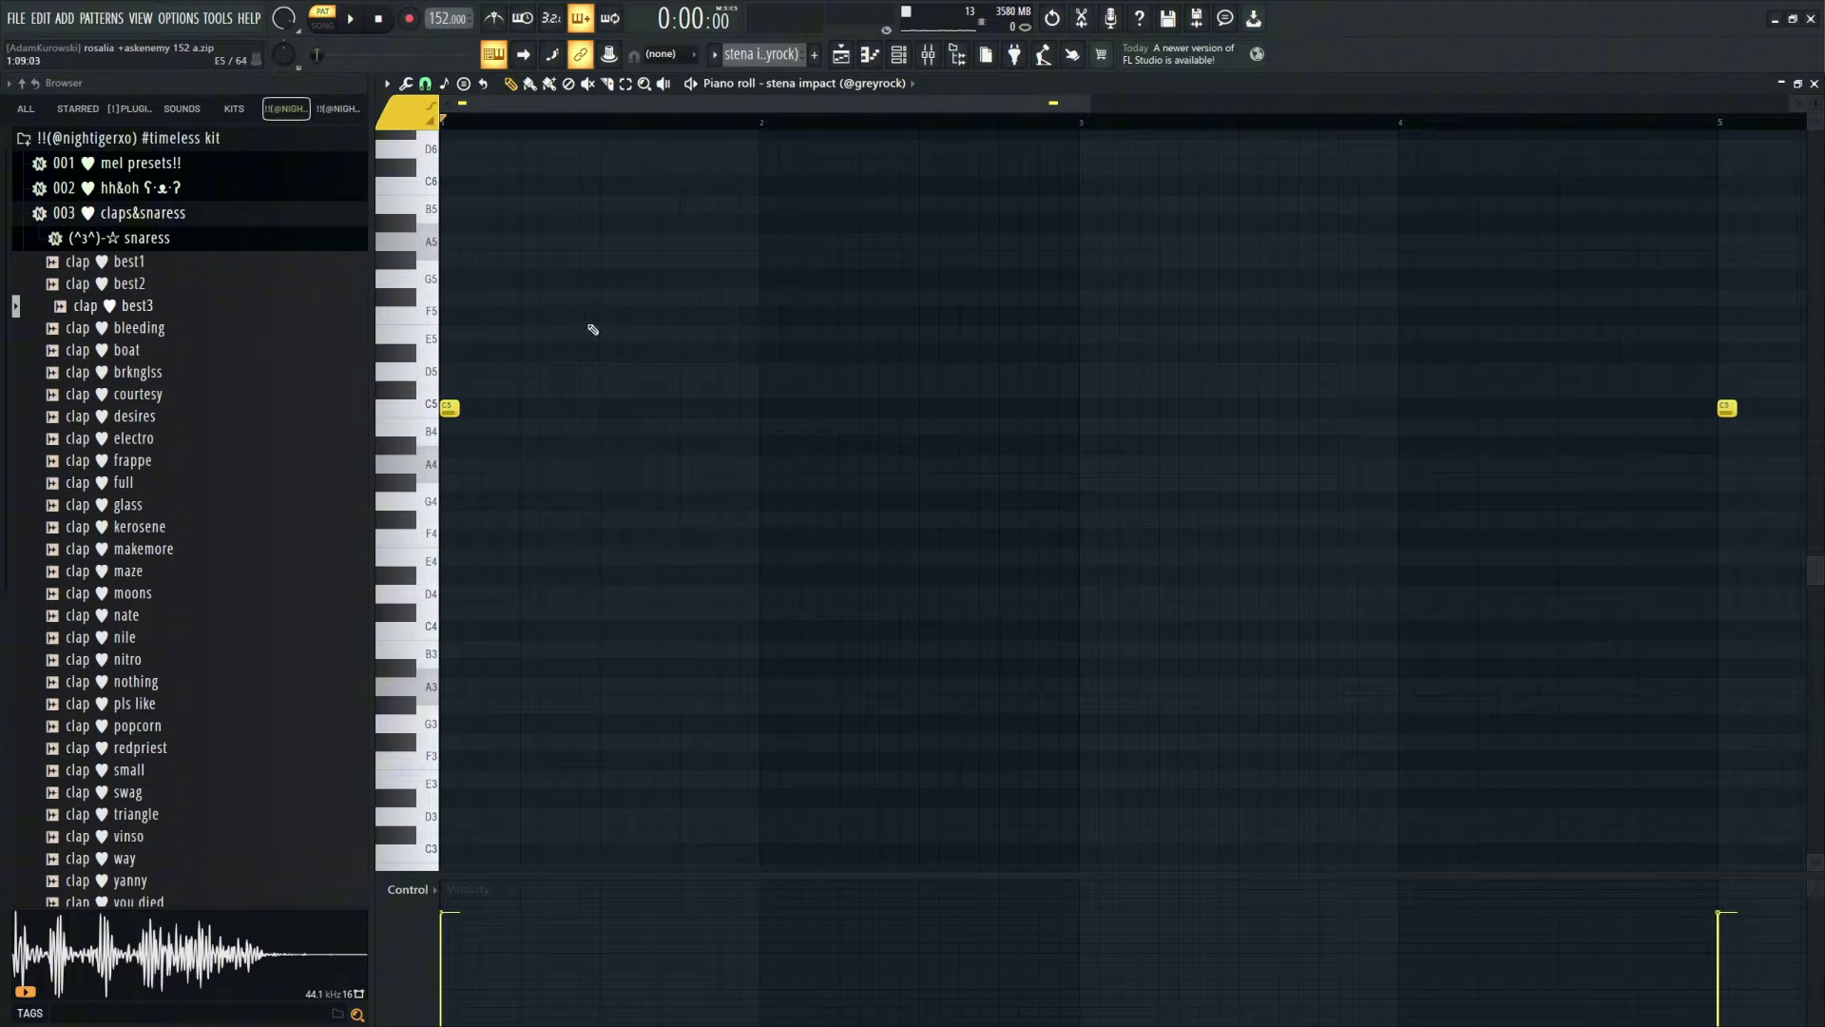
key("space")
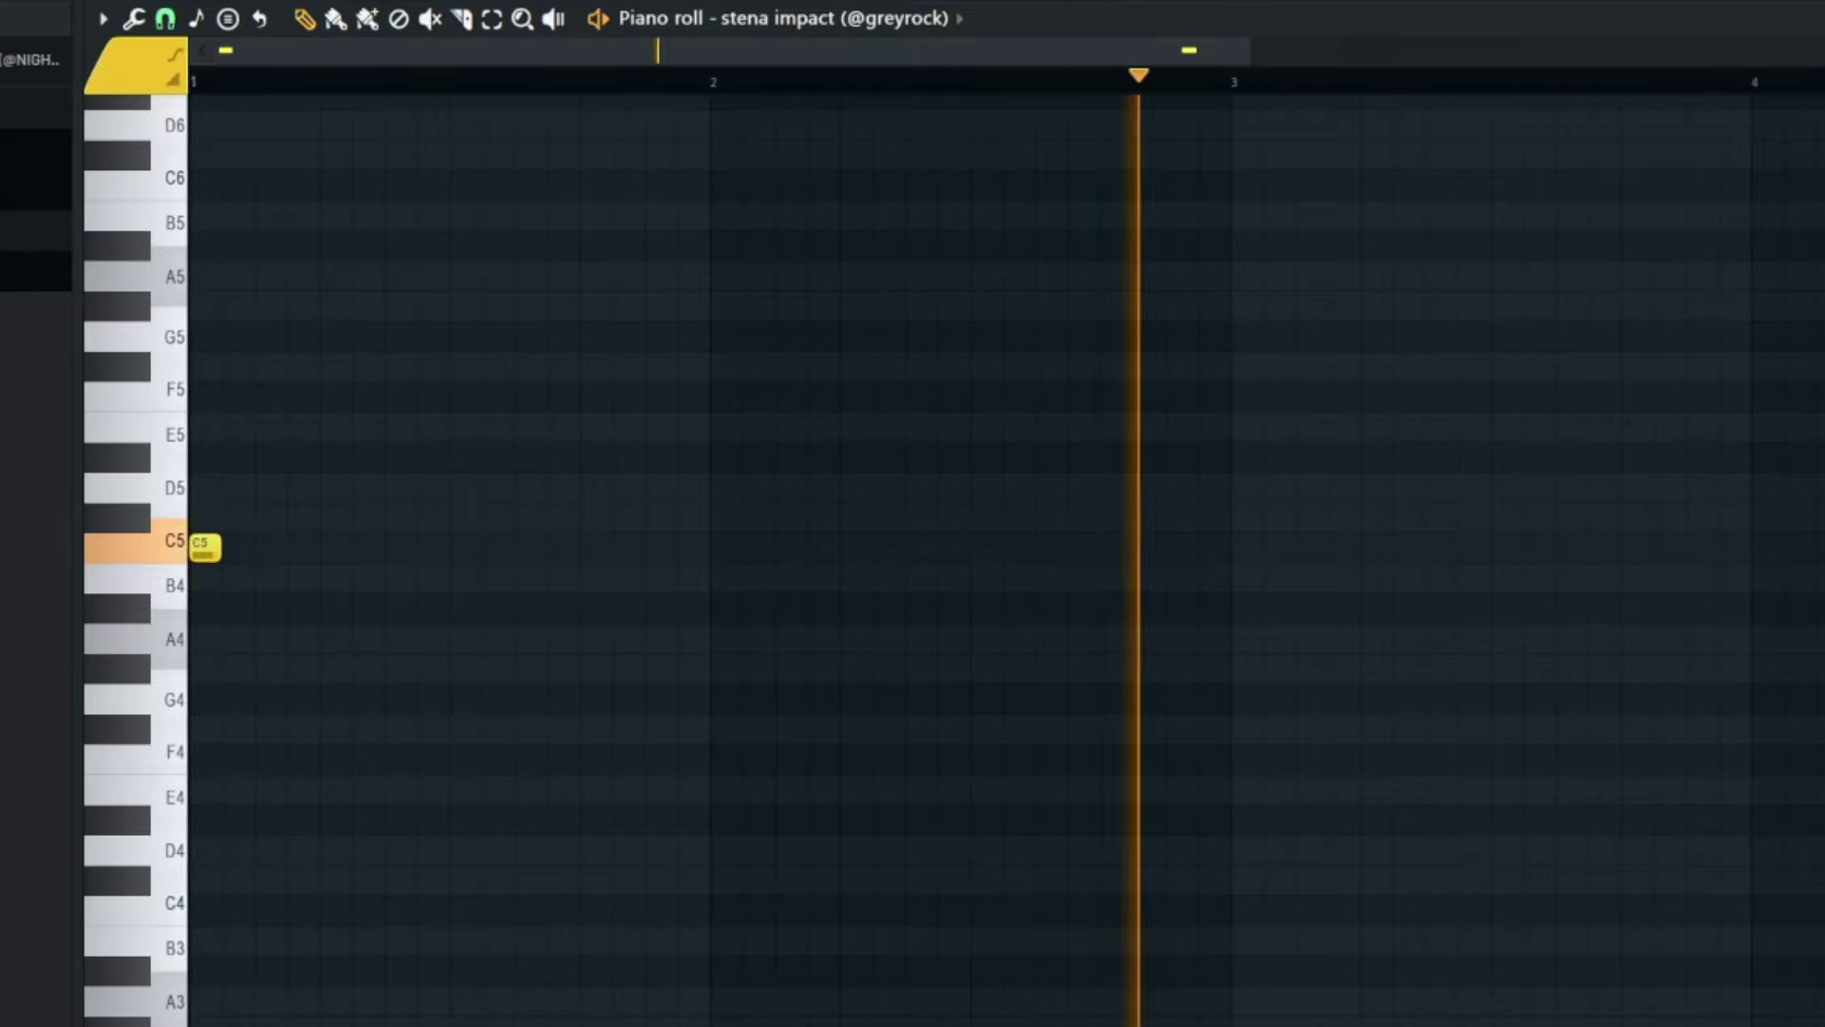
Step: Play the snare_1 pattern and set the song playback position near bar 22 of the playlist
key("space")
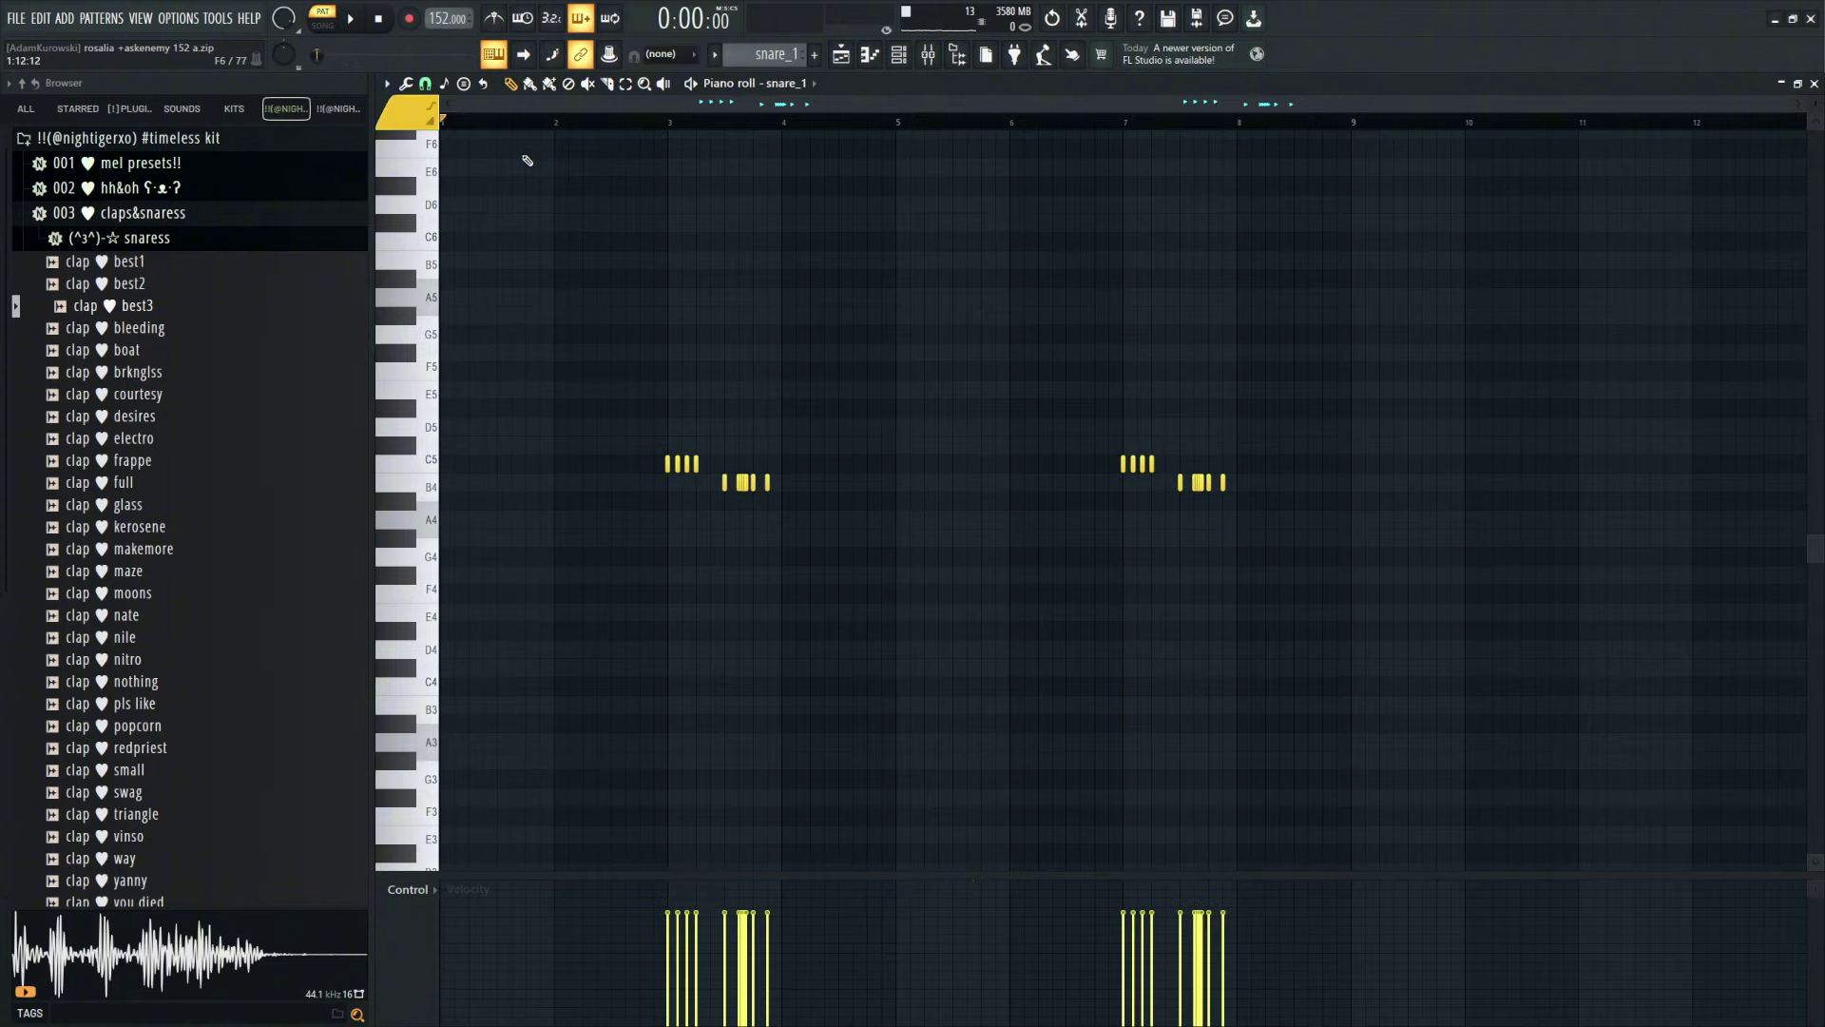
key("space")
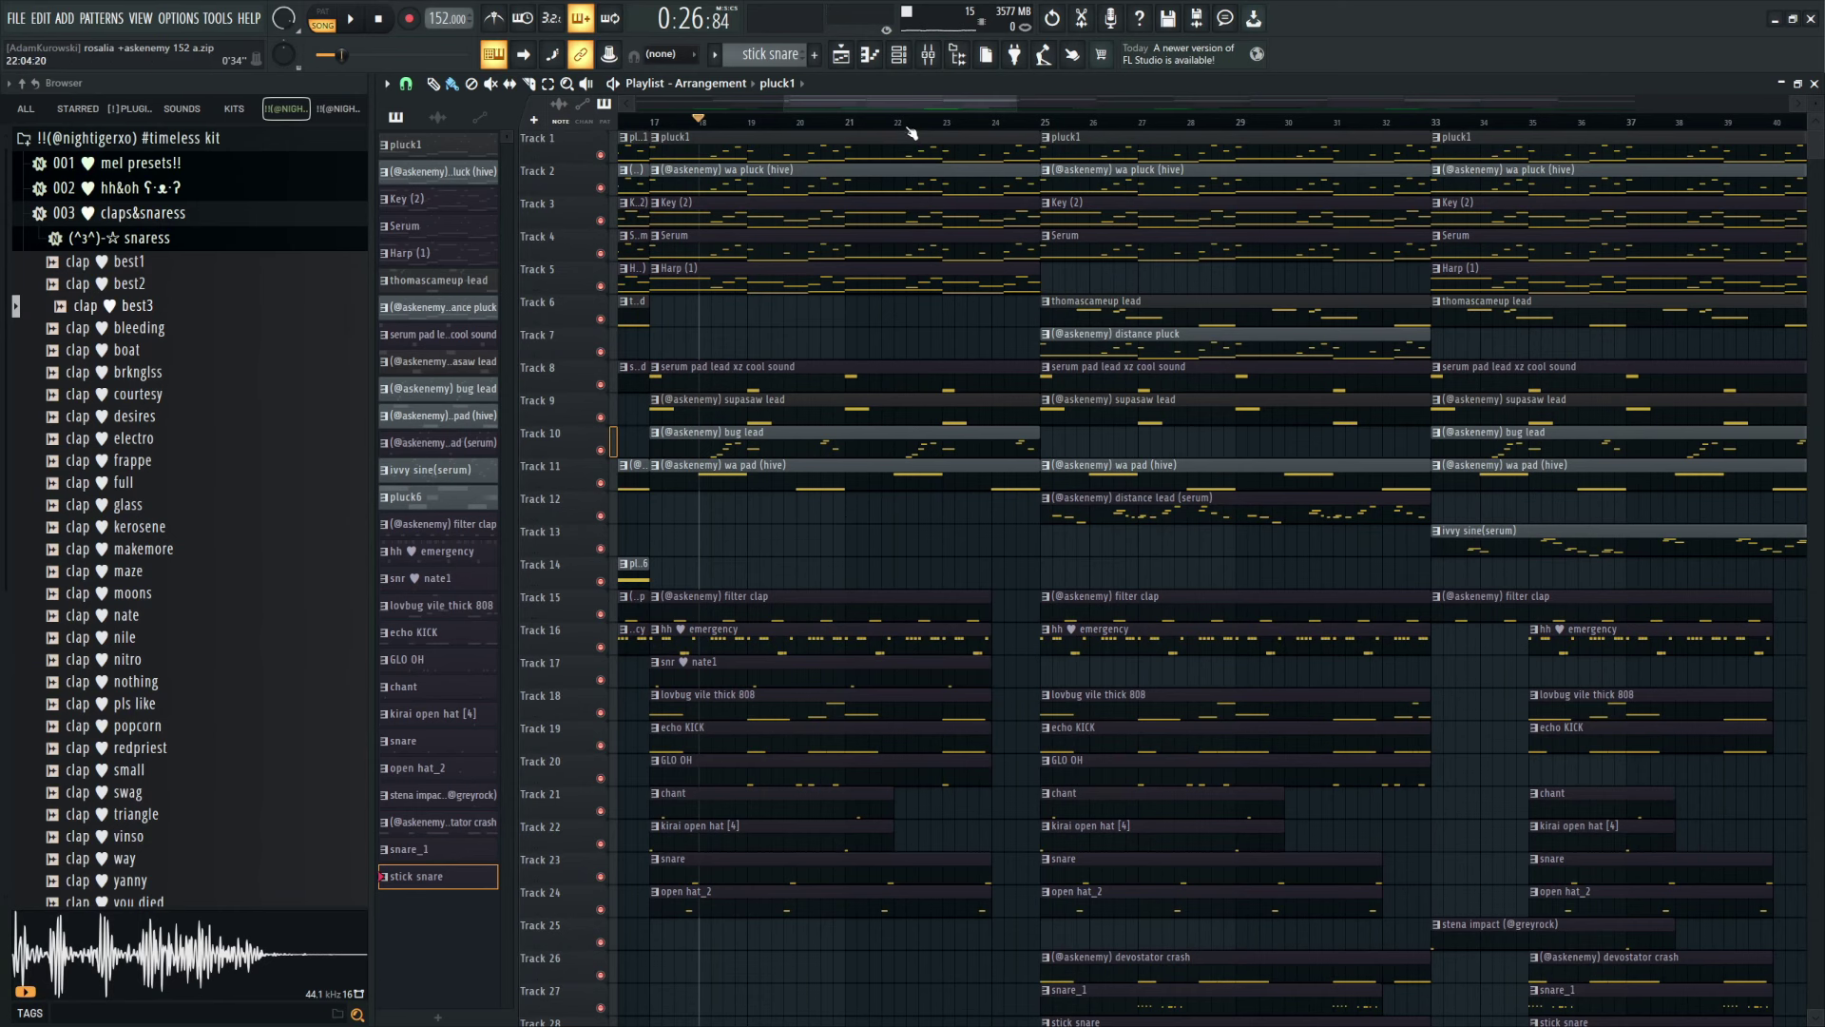
left_click(907, 125)
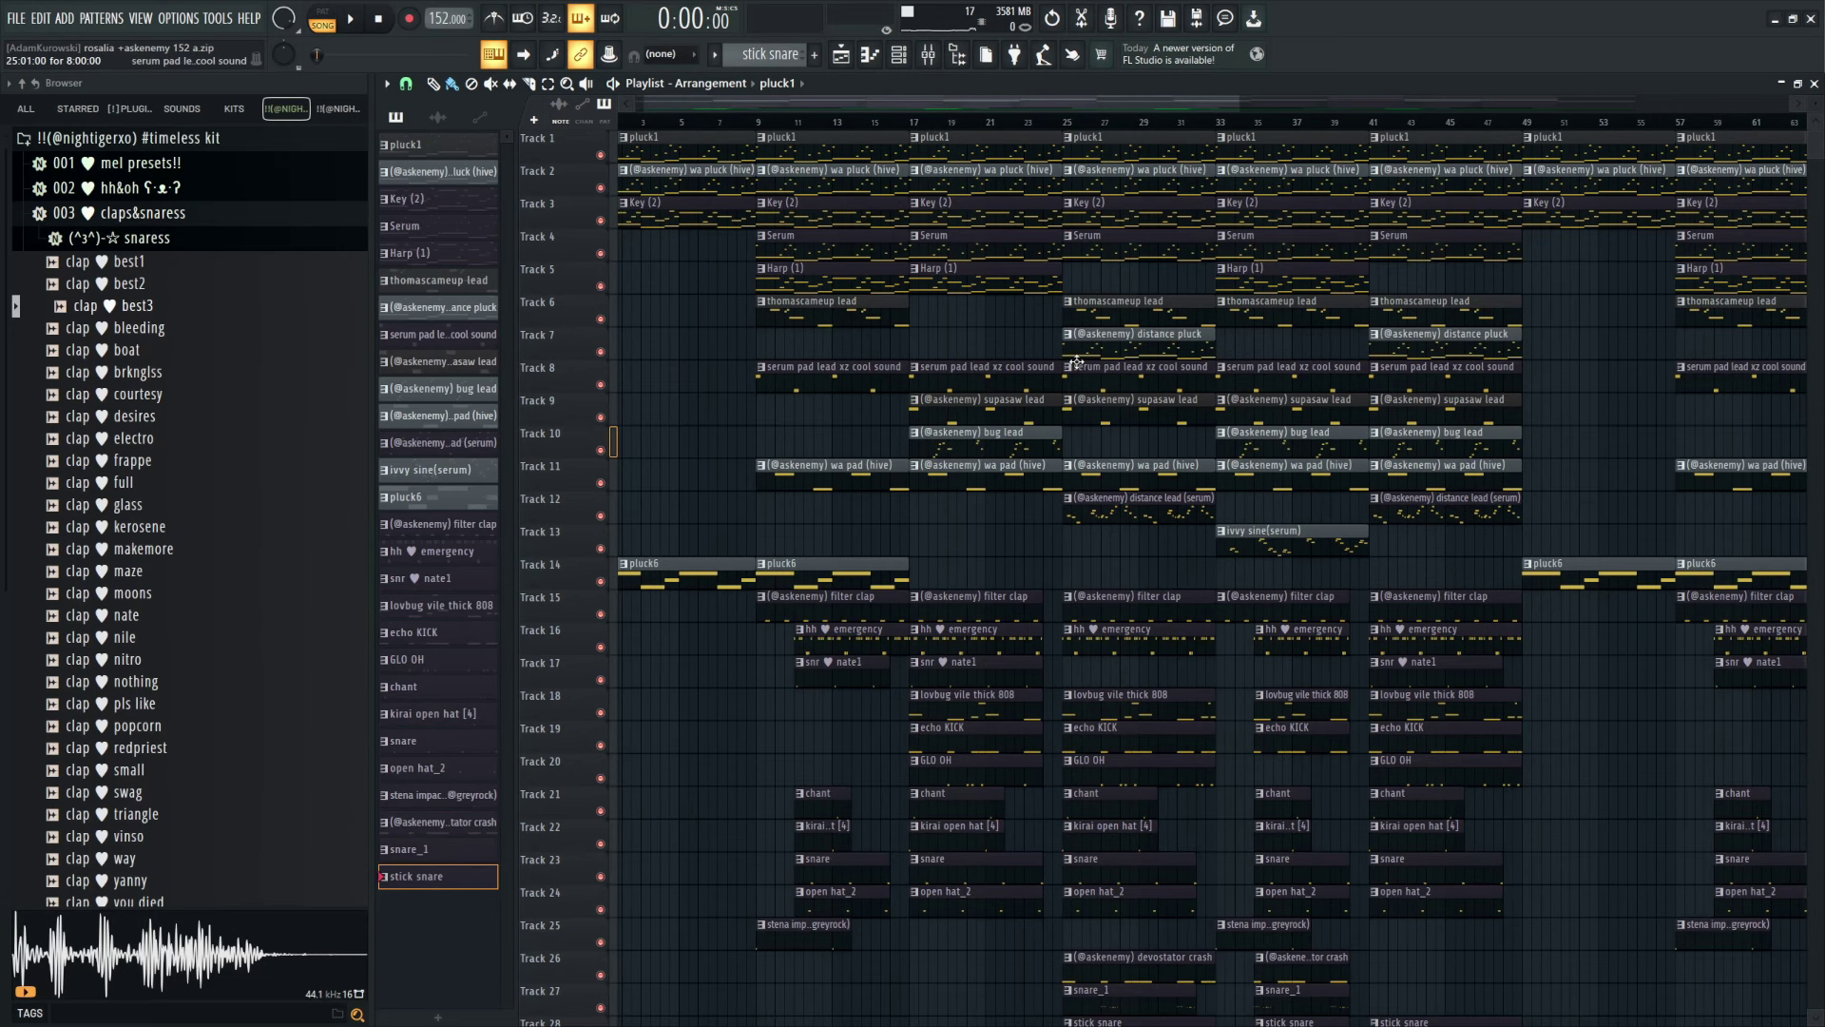
Step: Inspect the master's Fruity Love Philter filters, then play the song through the Love Philter mix-level automation at bar 88
scroll(1078, 361, "down", 3)
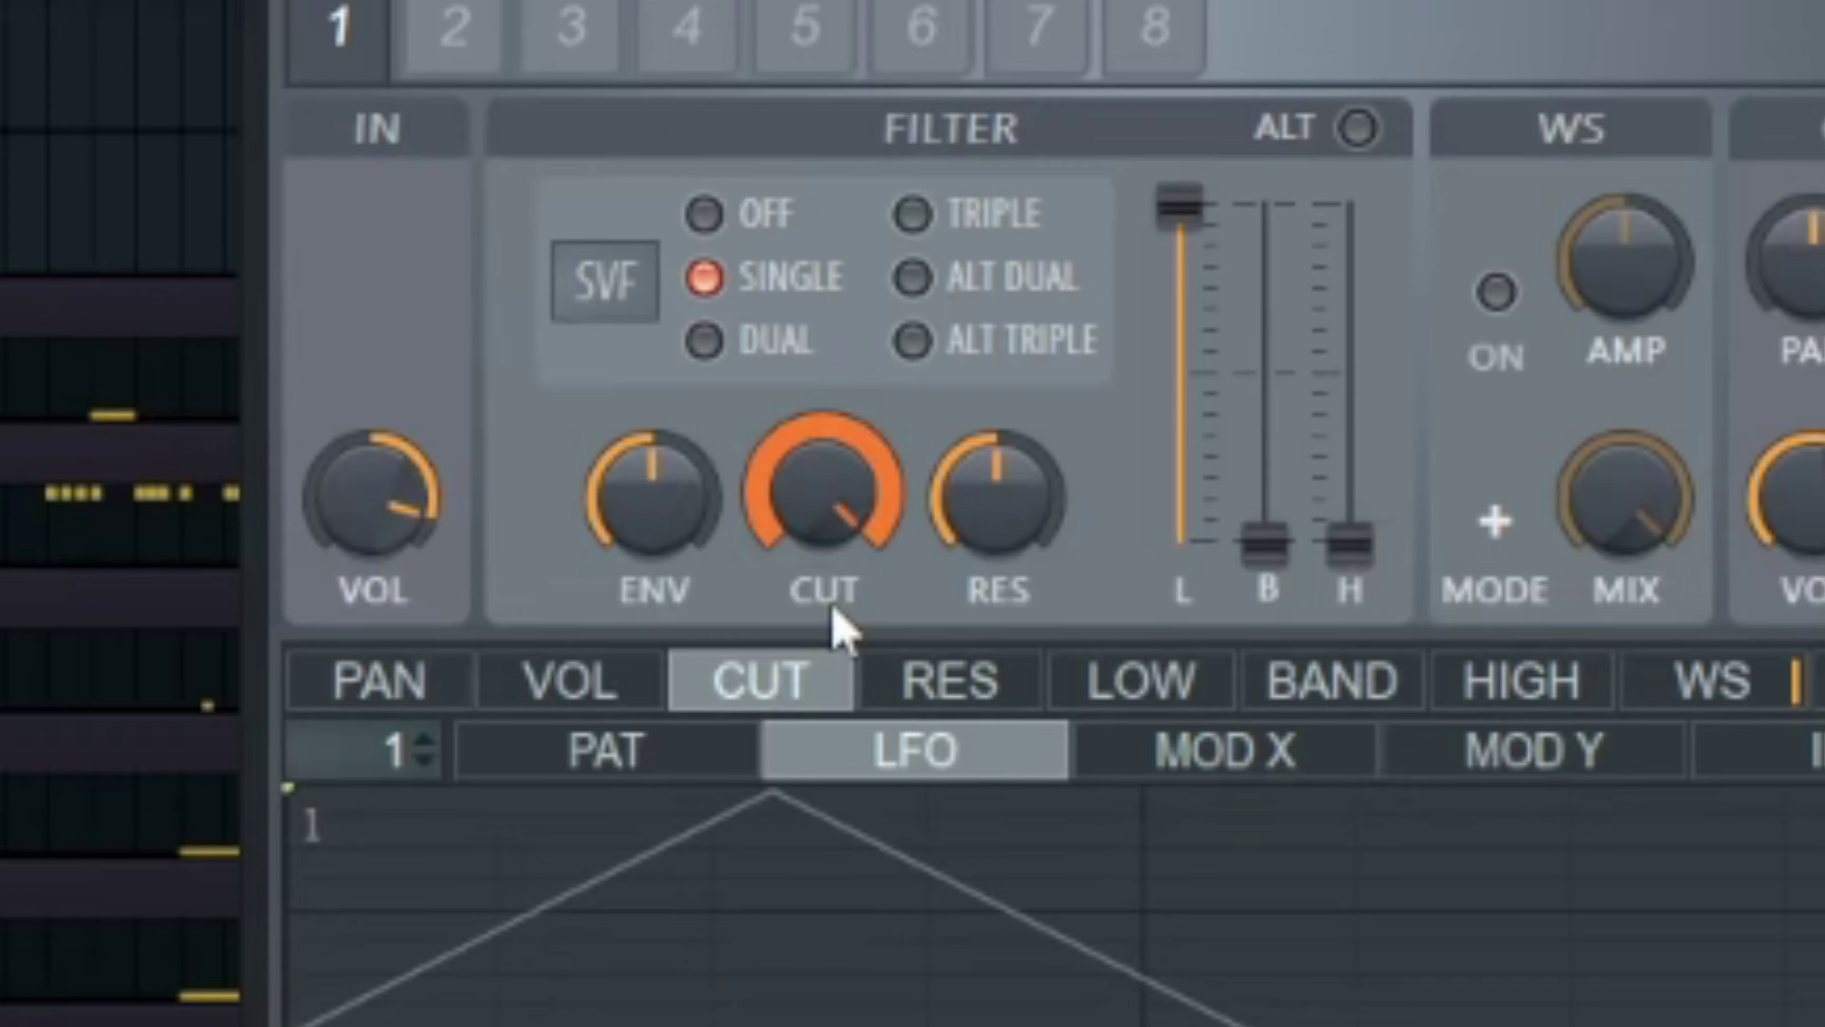
left_click_drag(1056, 406, 1057, 414)
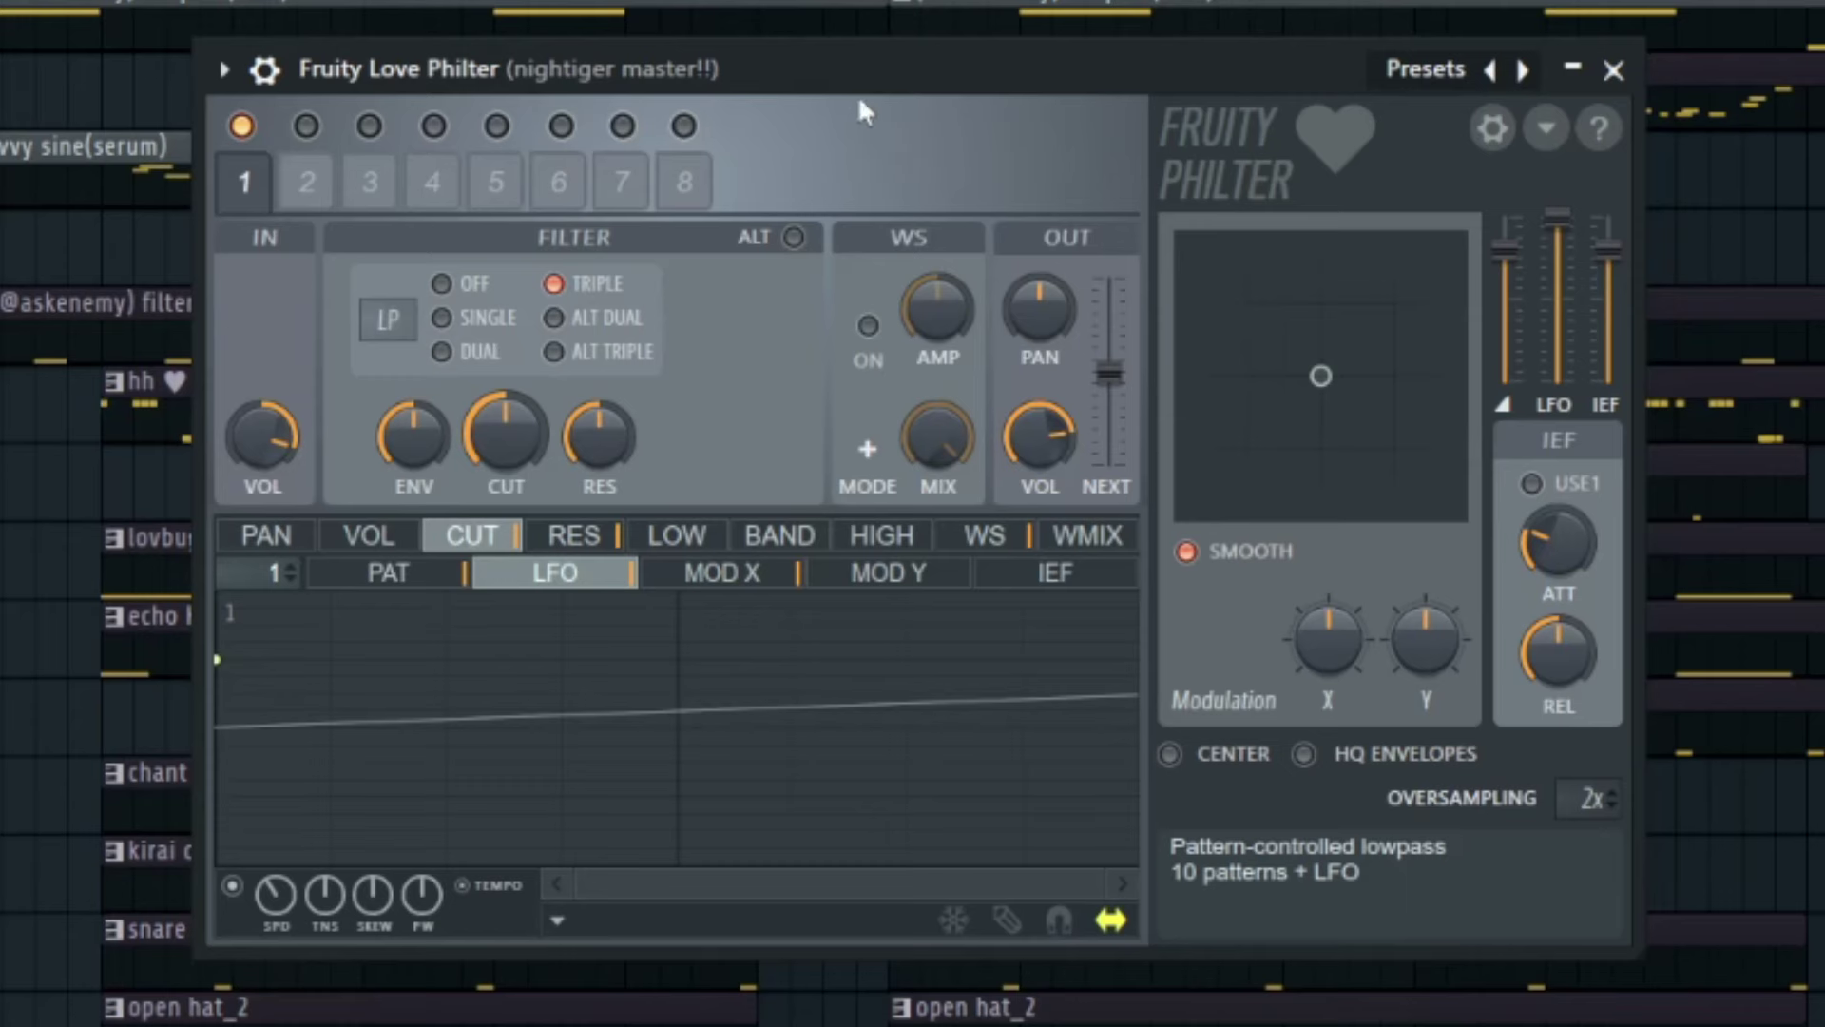
left_click(1447, 84)
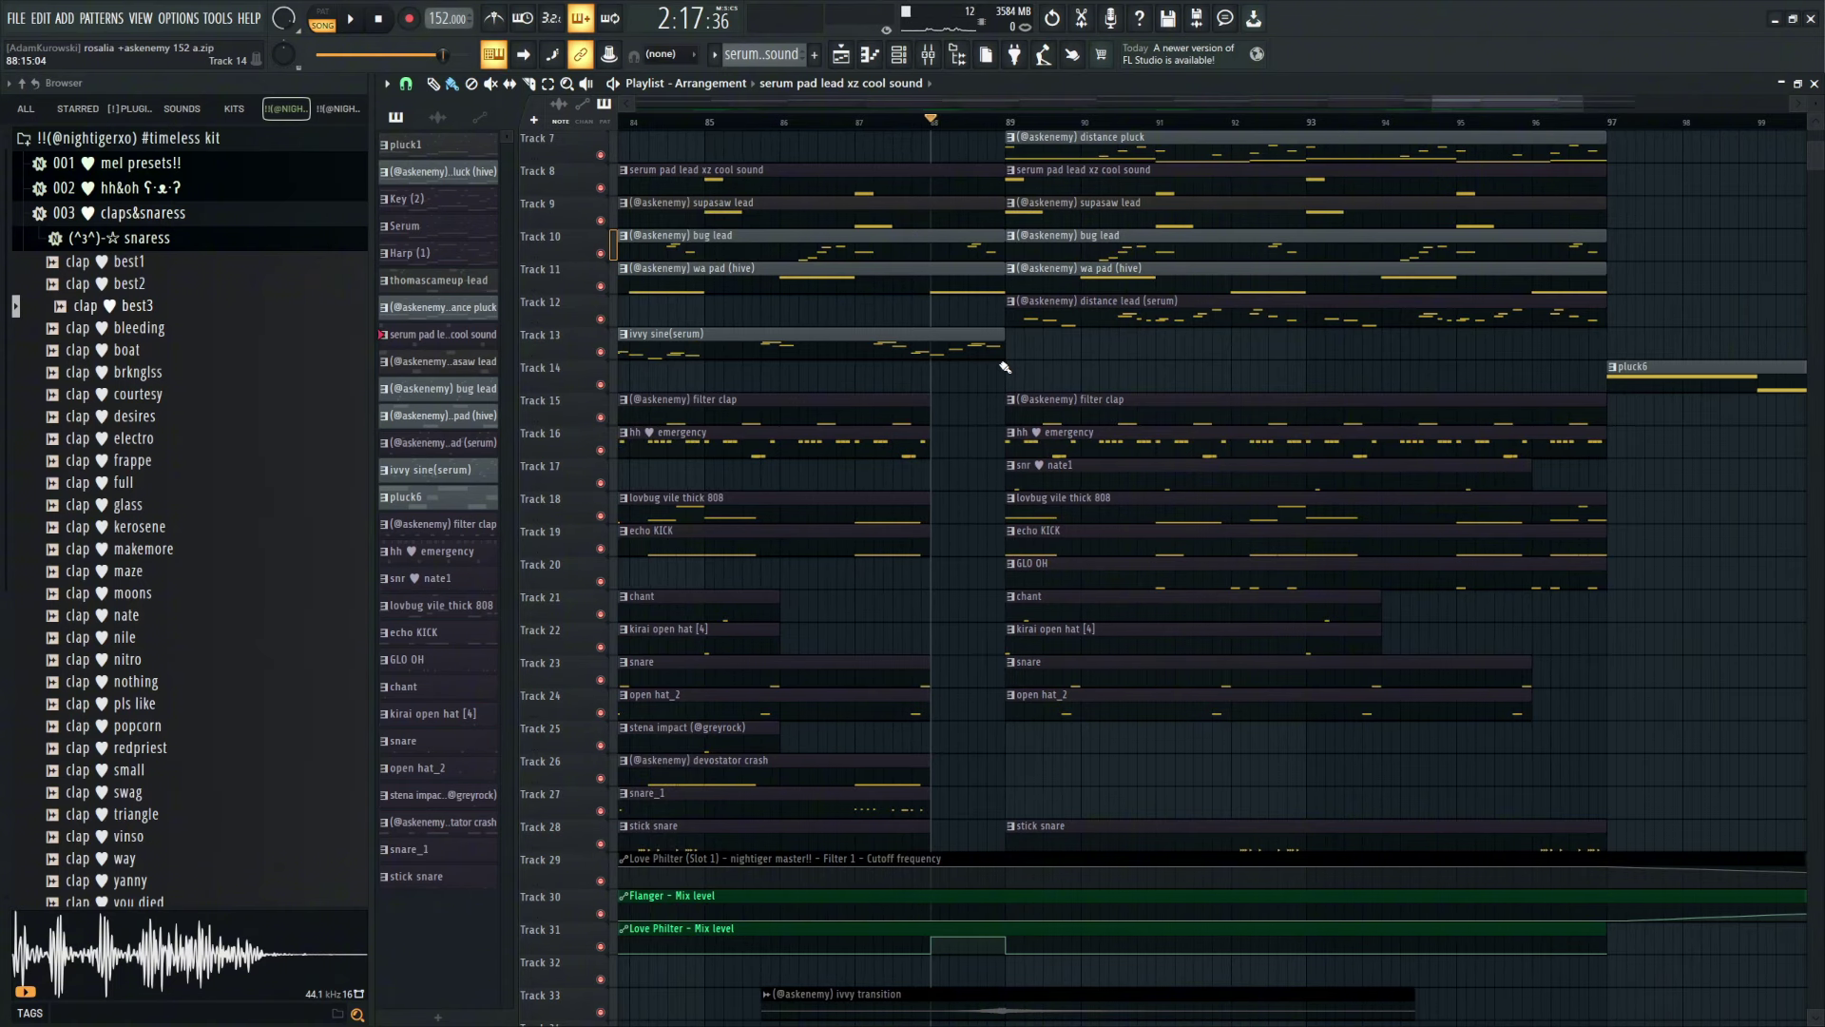
key("space")
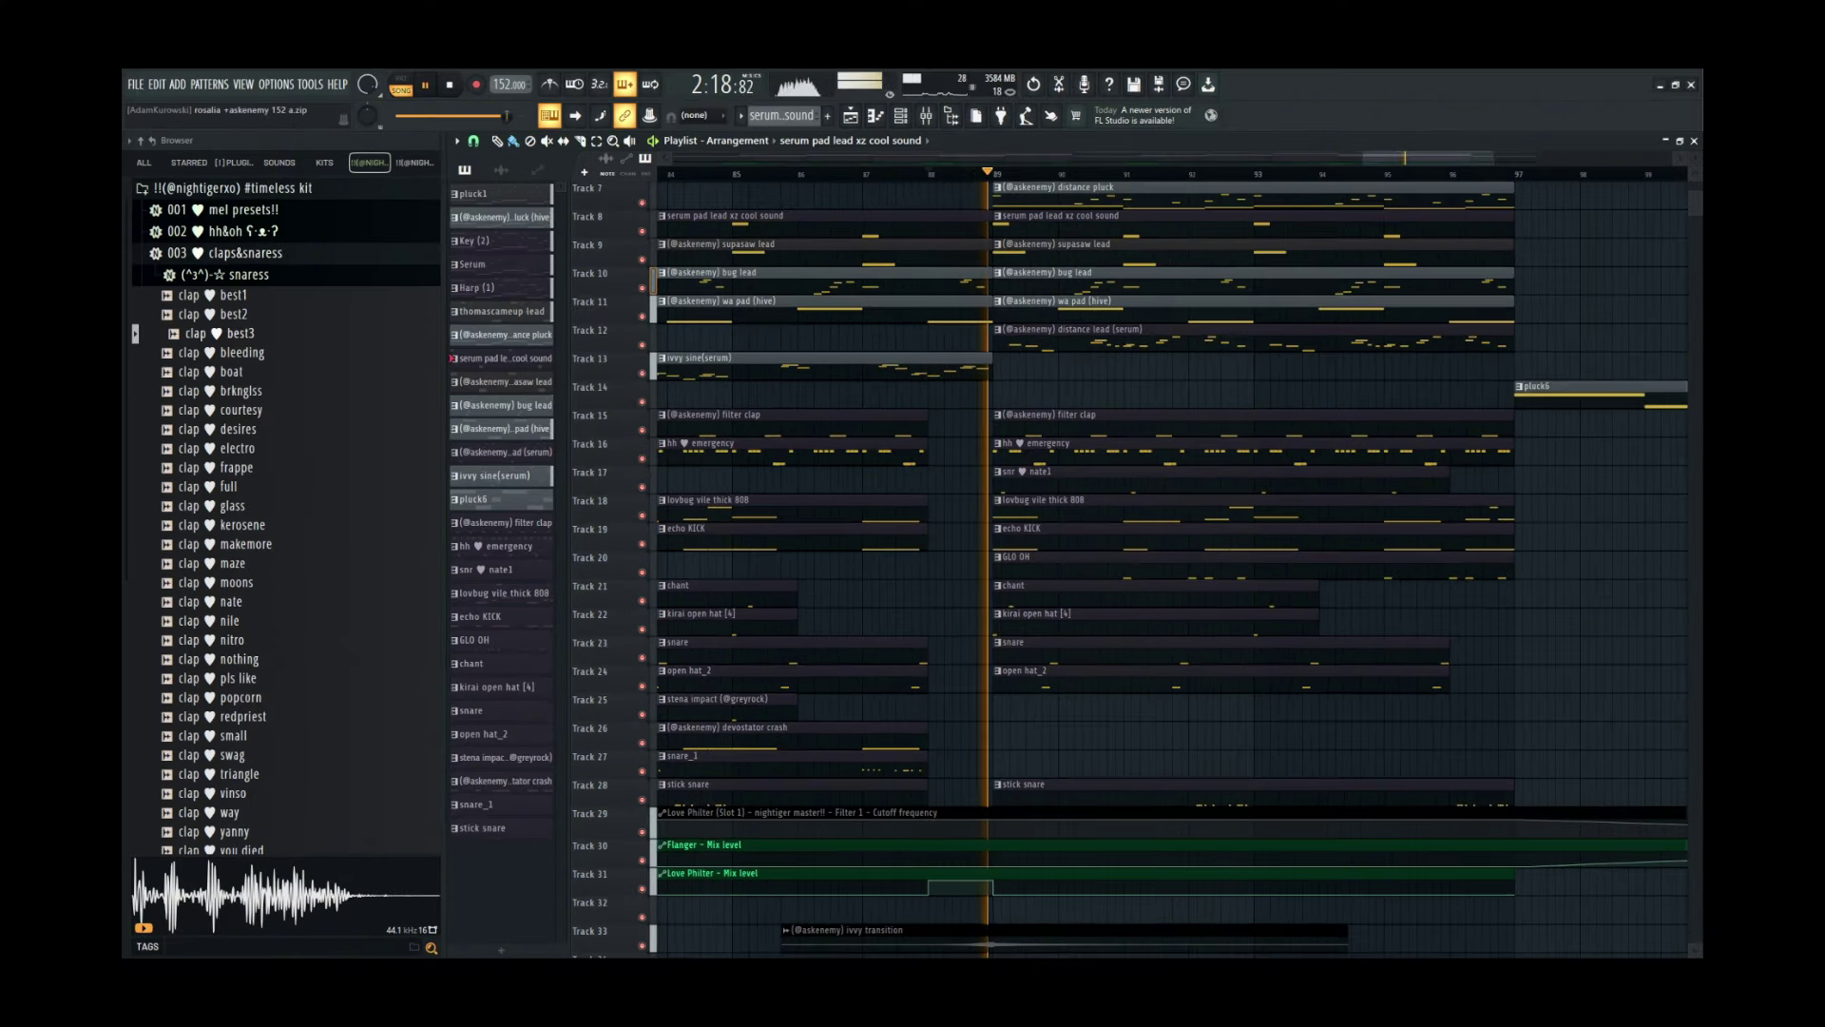
key("space")
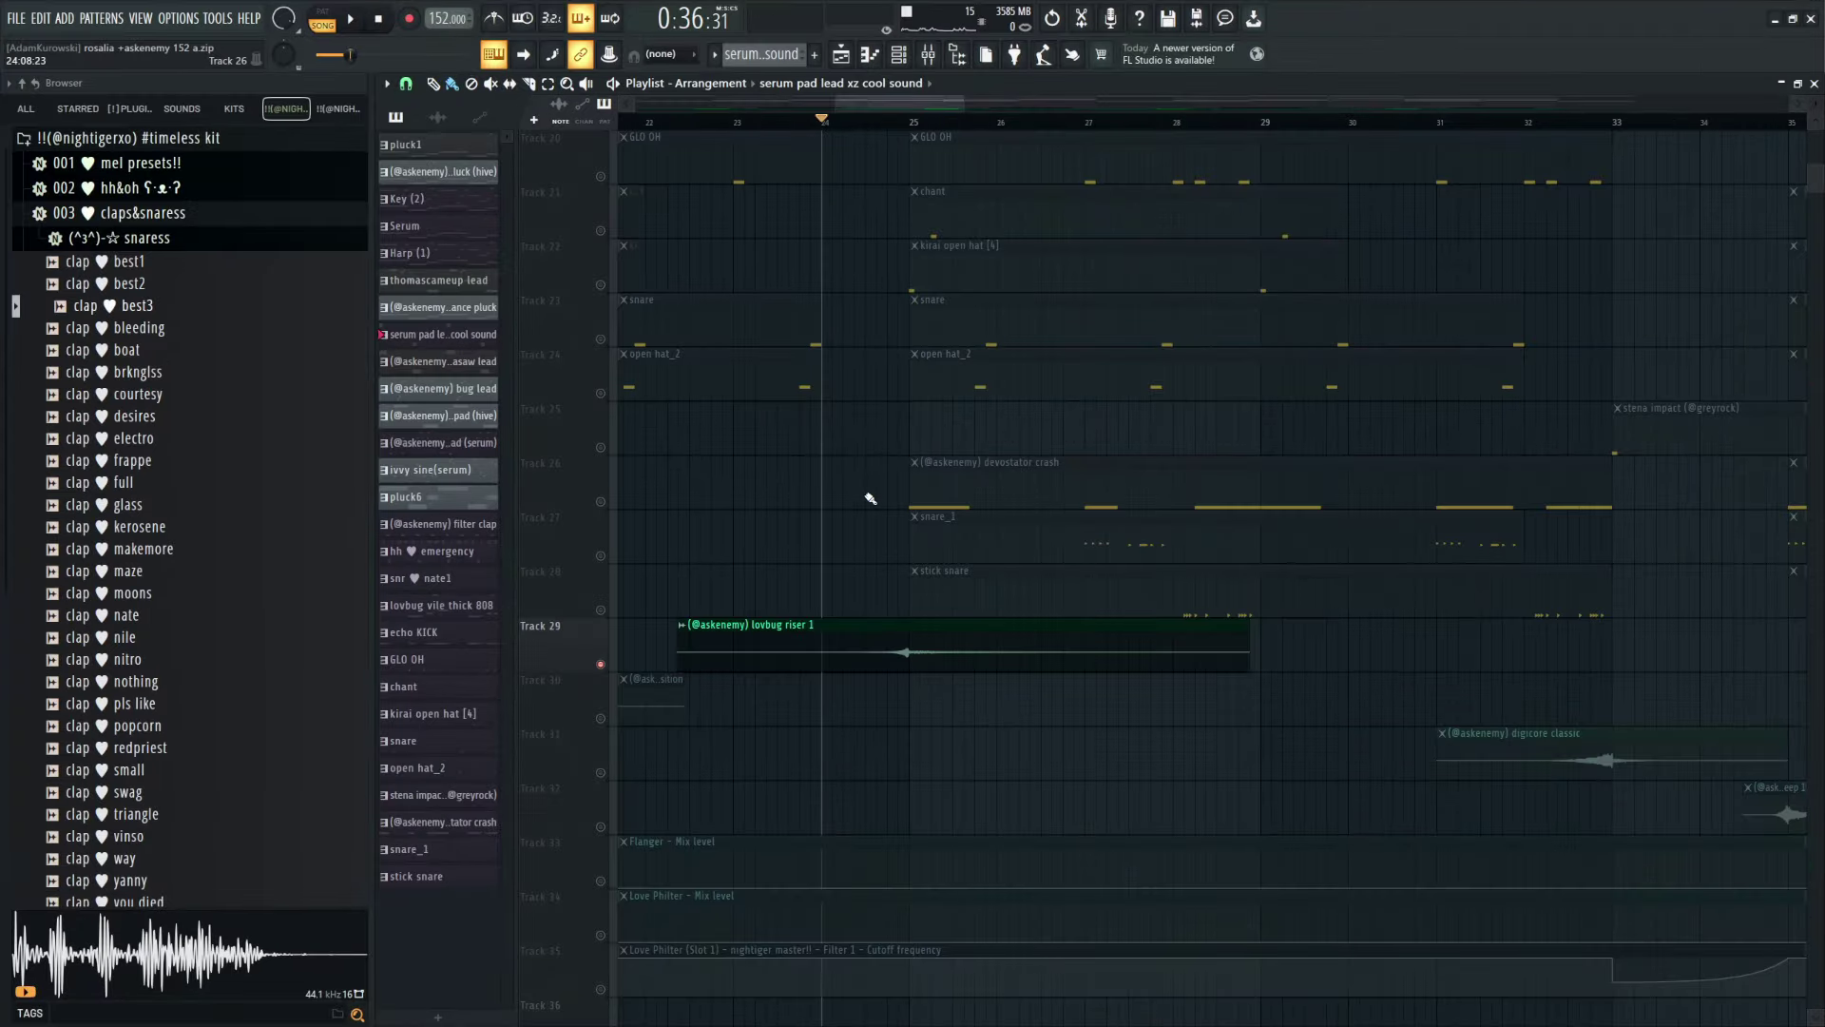
Step: Play the soloed lovbug riser 1 clip on Track 29 and cue the soloed sweep 1 clip on Track 32
scroll(893, 678, "up", 2)
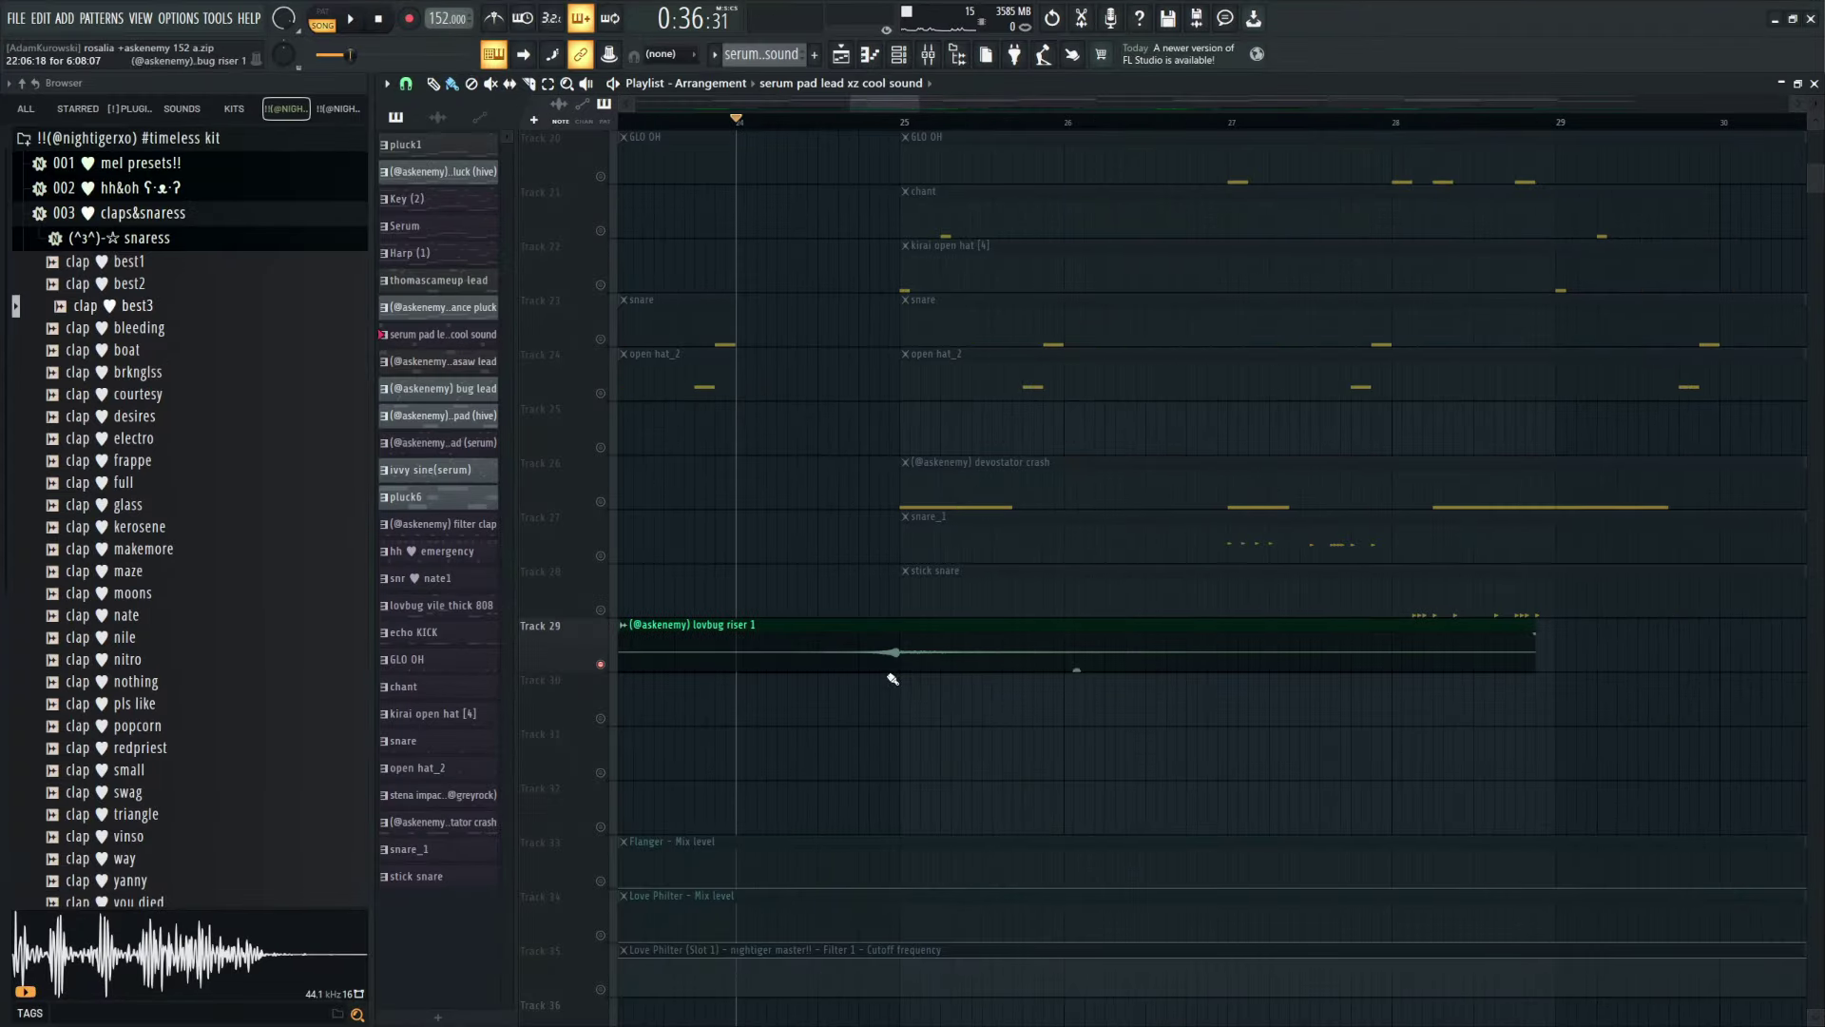
key("space")
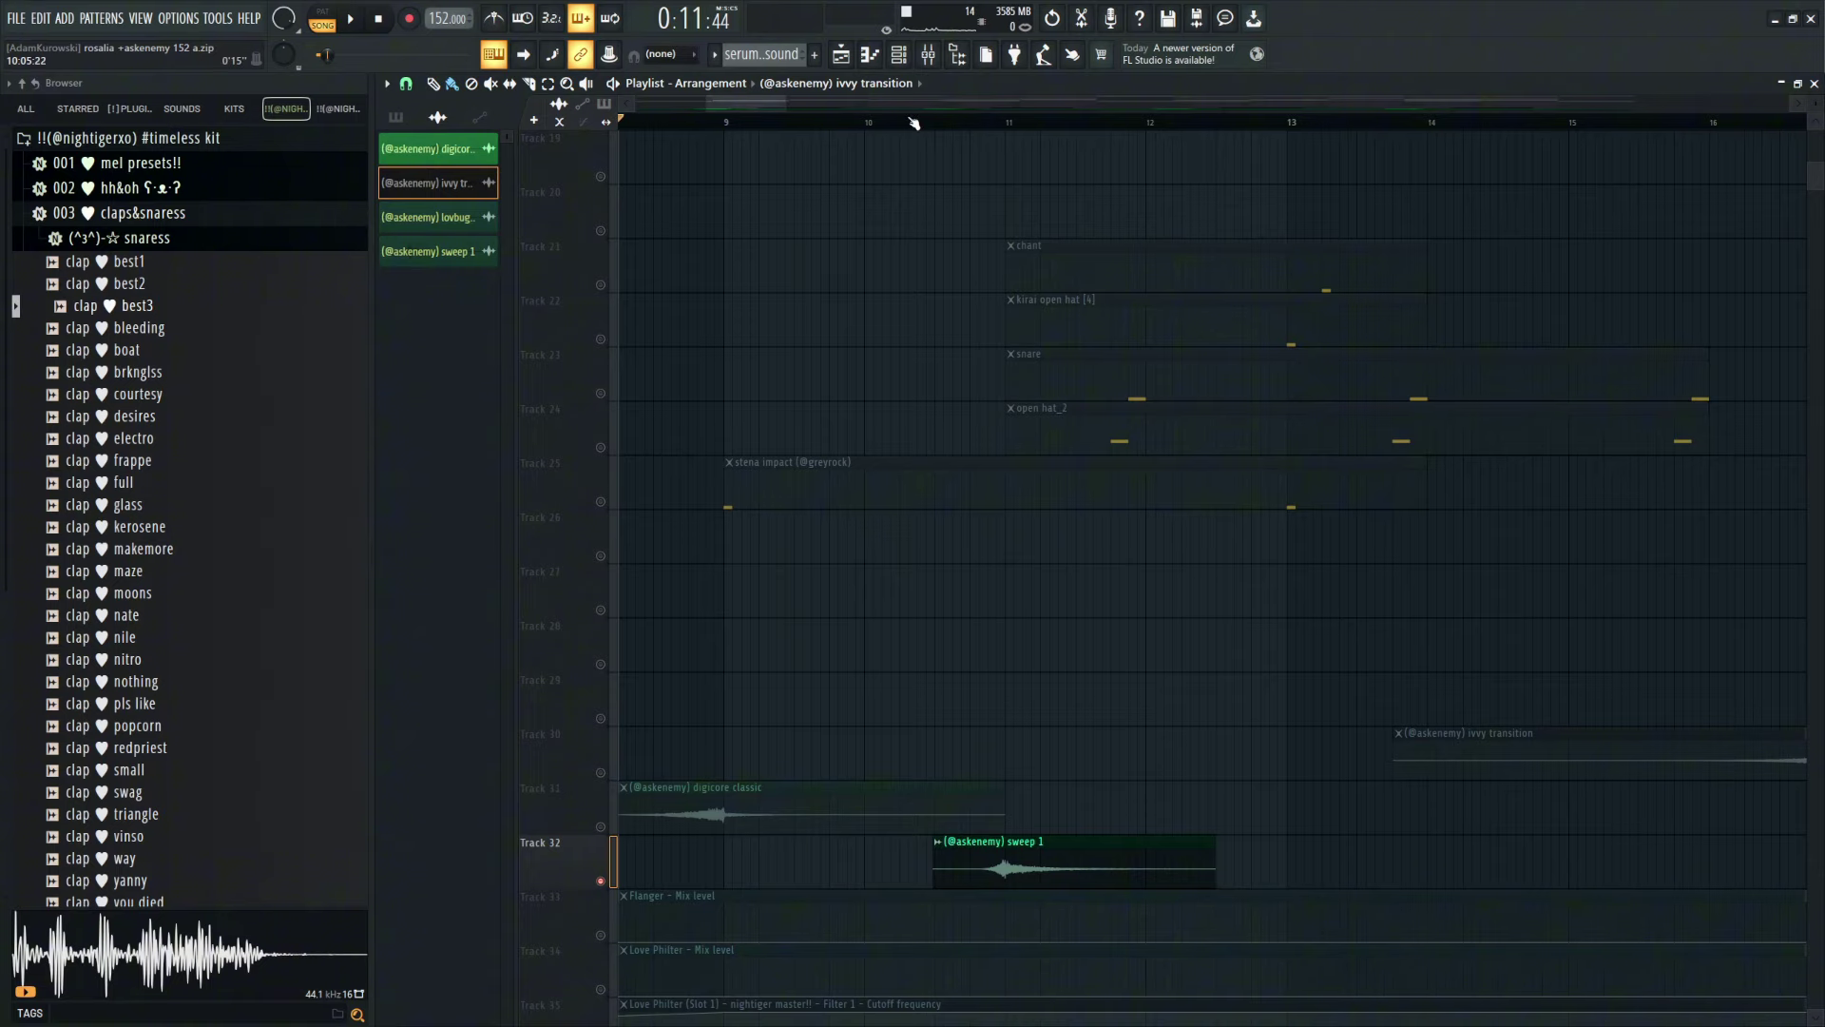
left_click(913, 124)
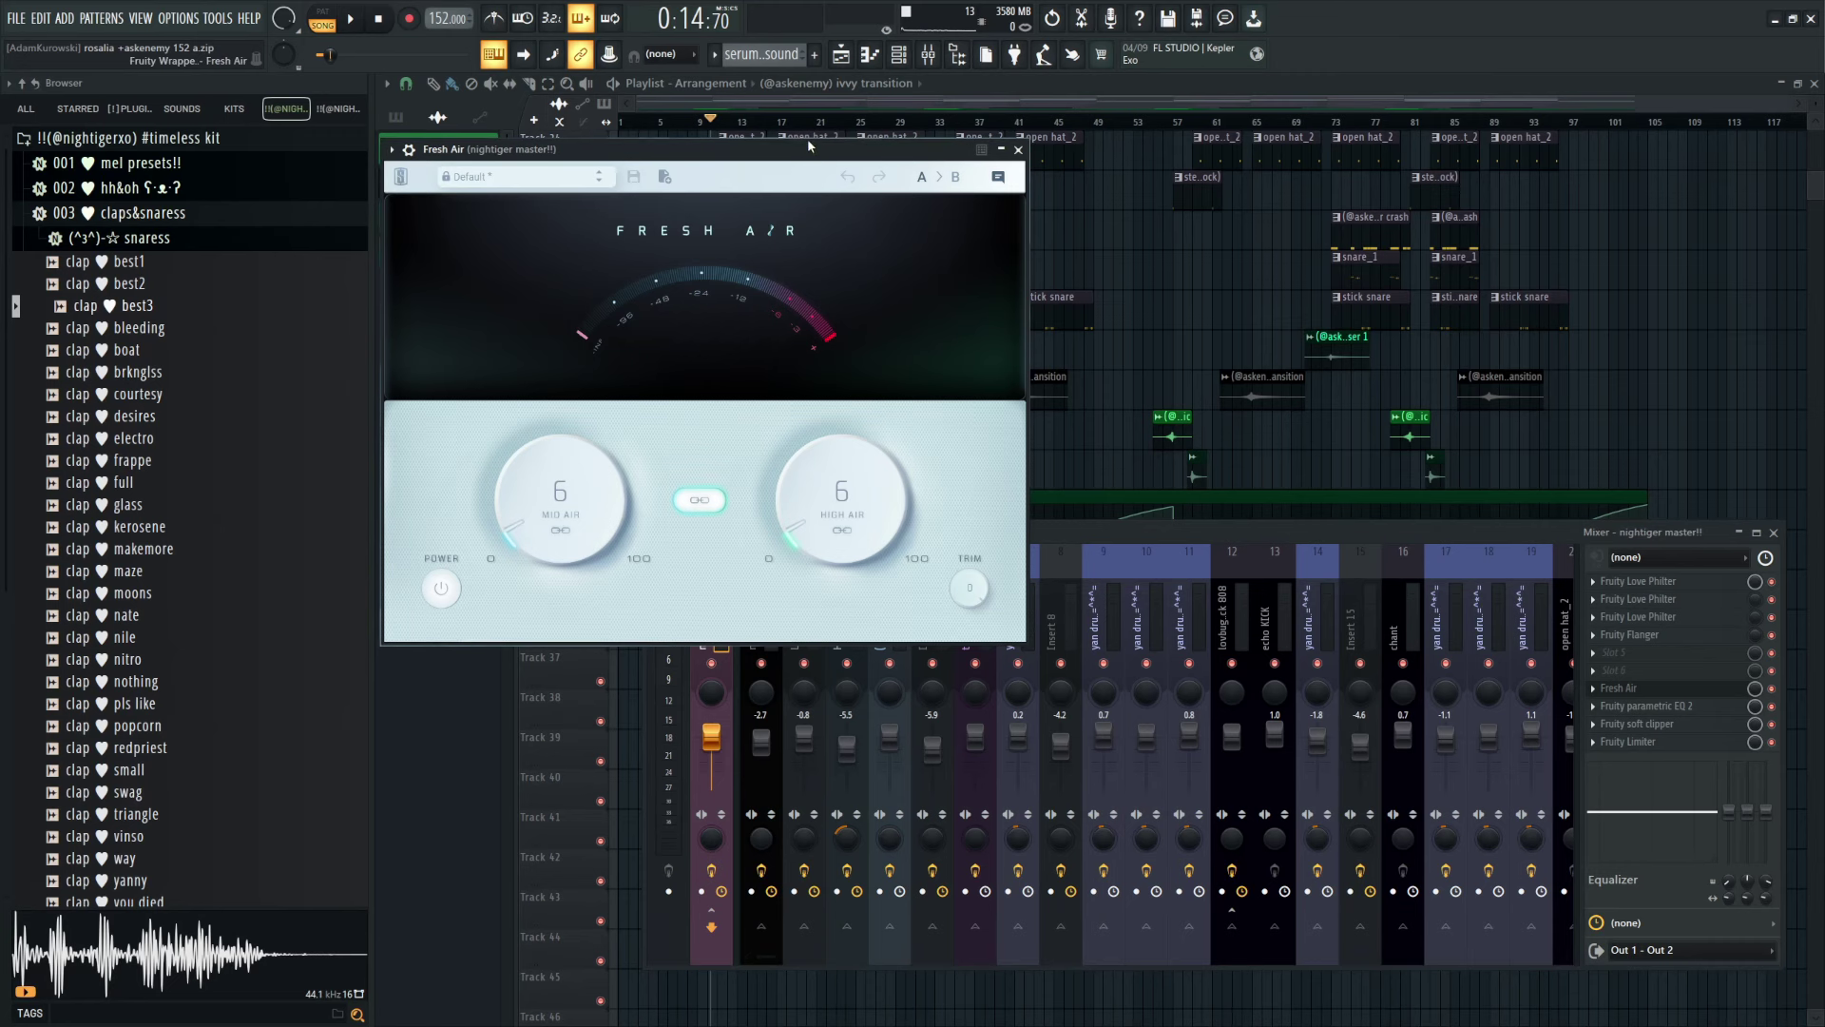
Step: Review the master track's Fresh Air and Fruity parametric EQ 2 effects, and close the EQ
left_click_drag(802, 149, 1129, 189)
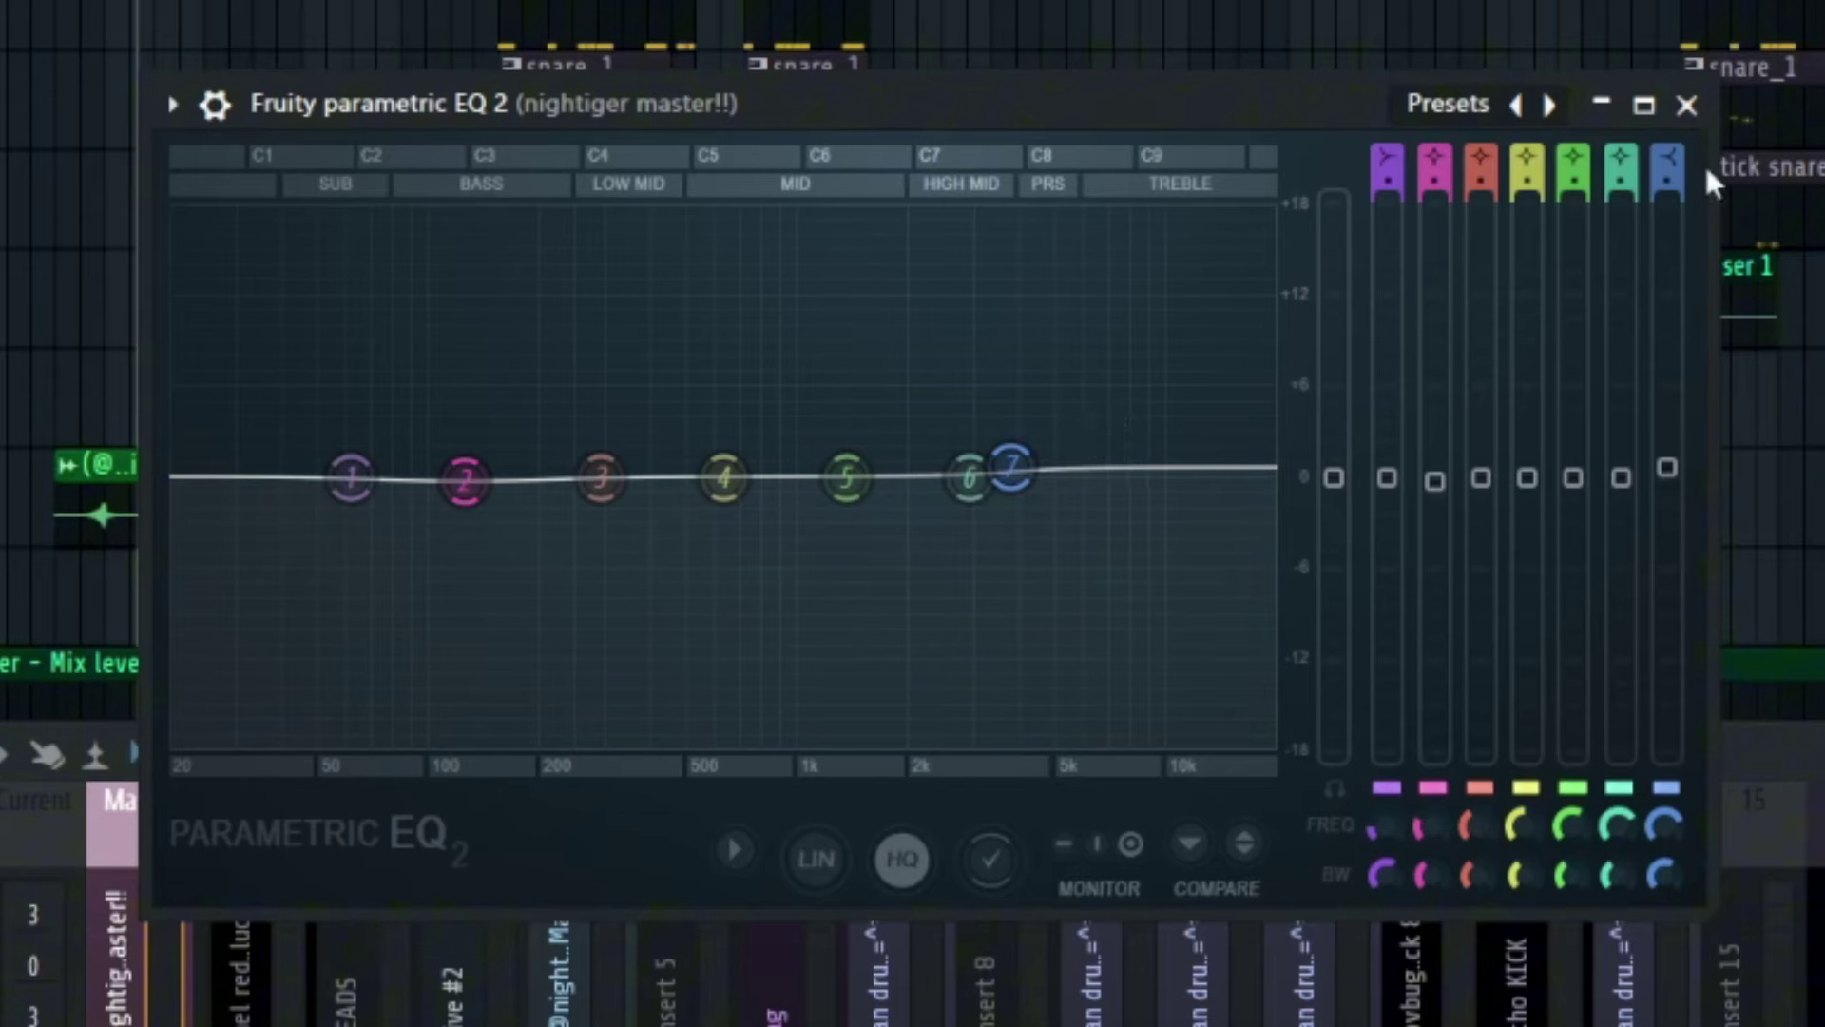
left_click(1684, 106)
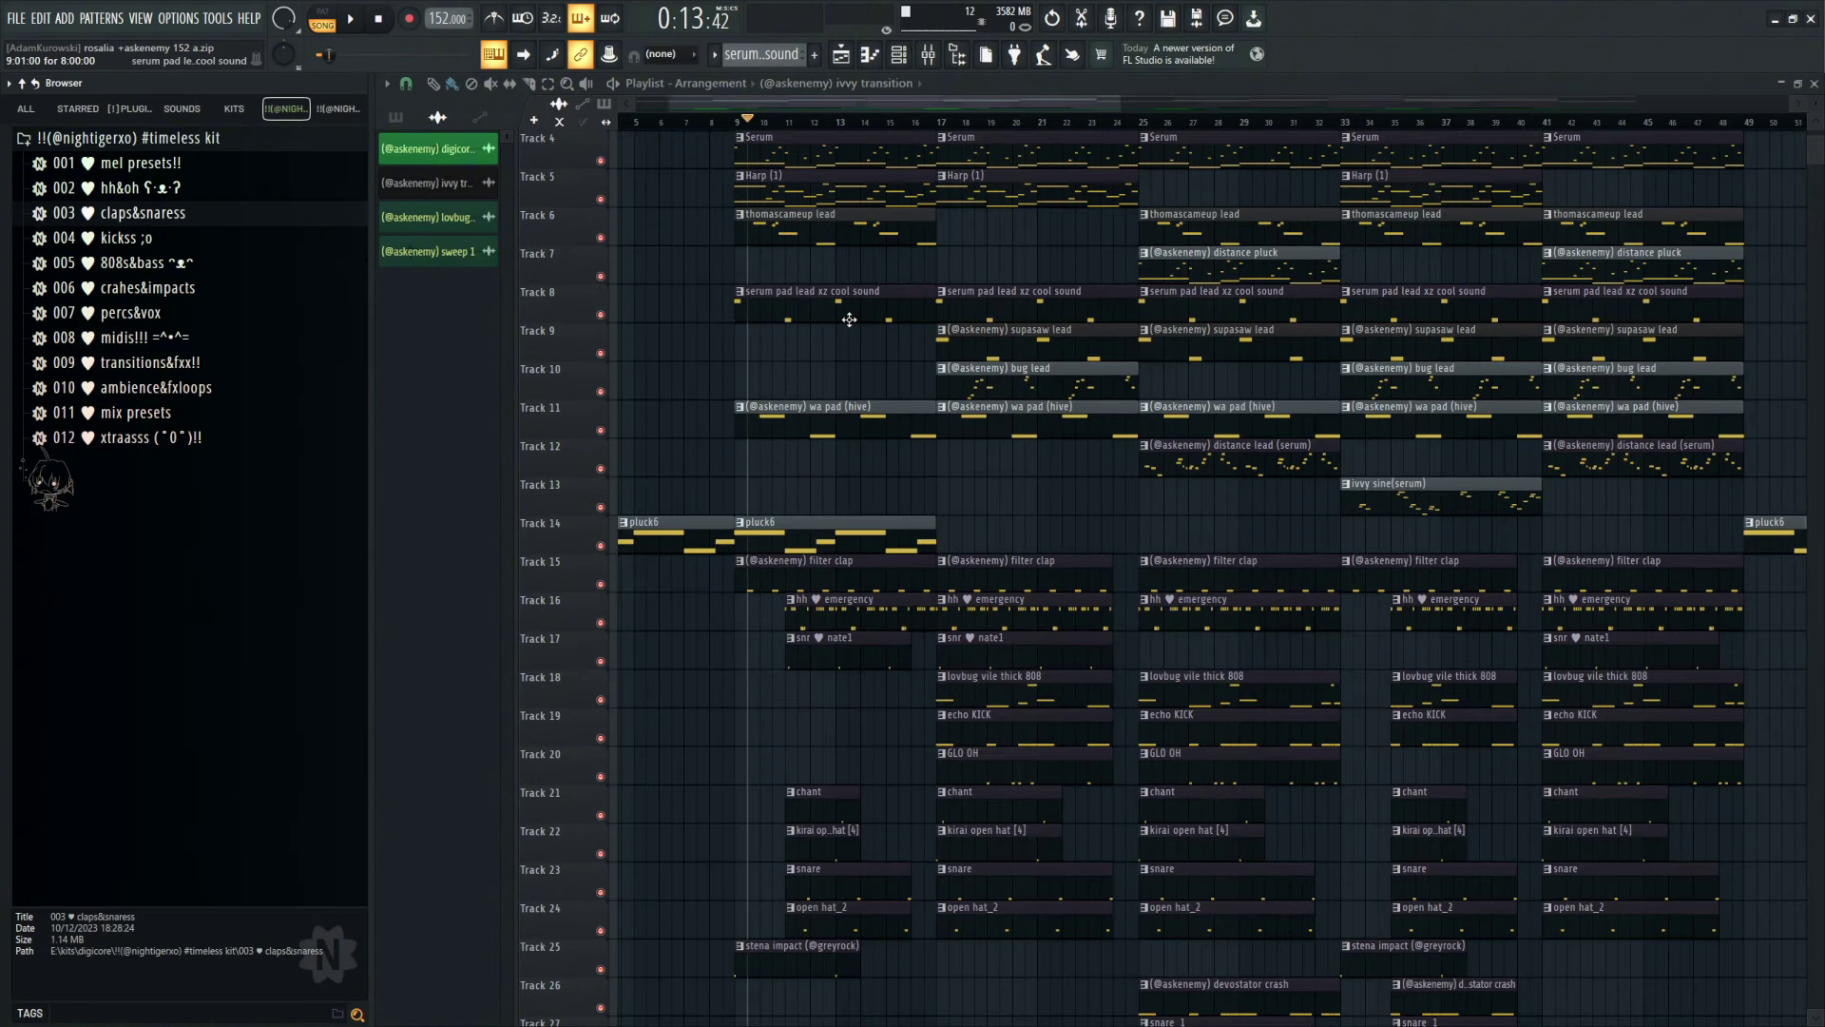
Step: Examine the full playlist arrangement from the melody layers on Track 1 down to the drums and transition clips, with reduced track height
scroll(849, 319, "up", 3)
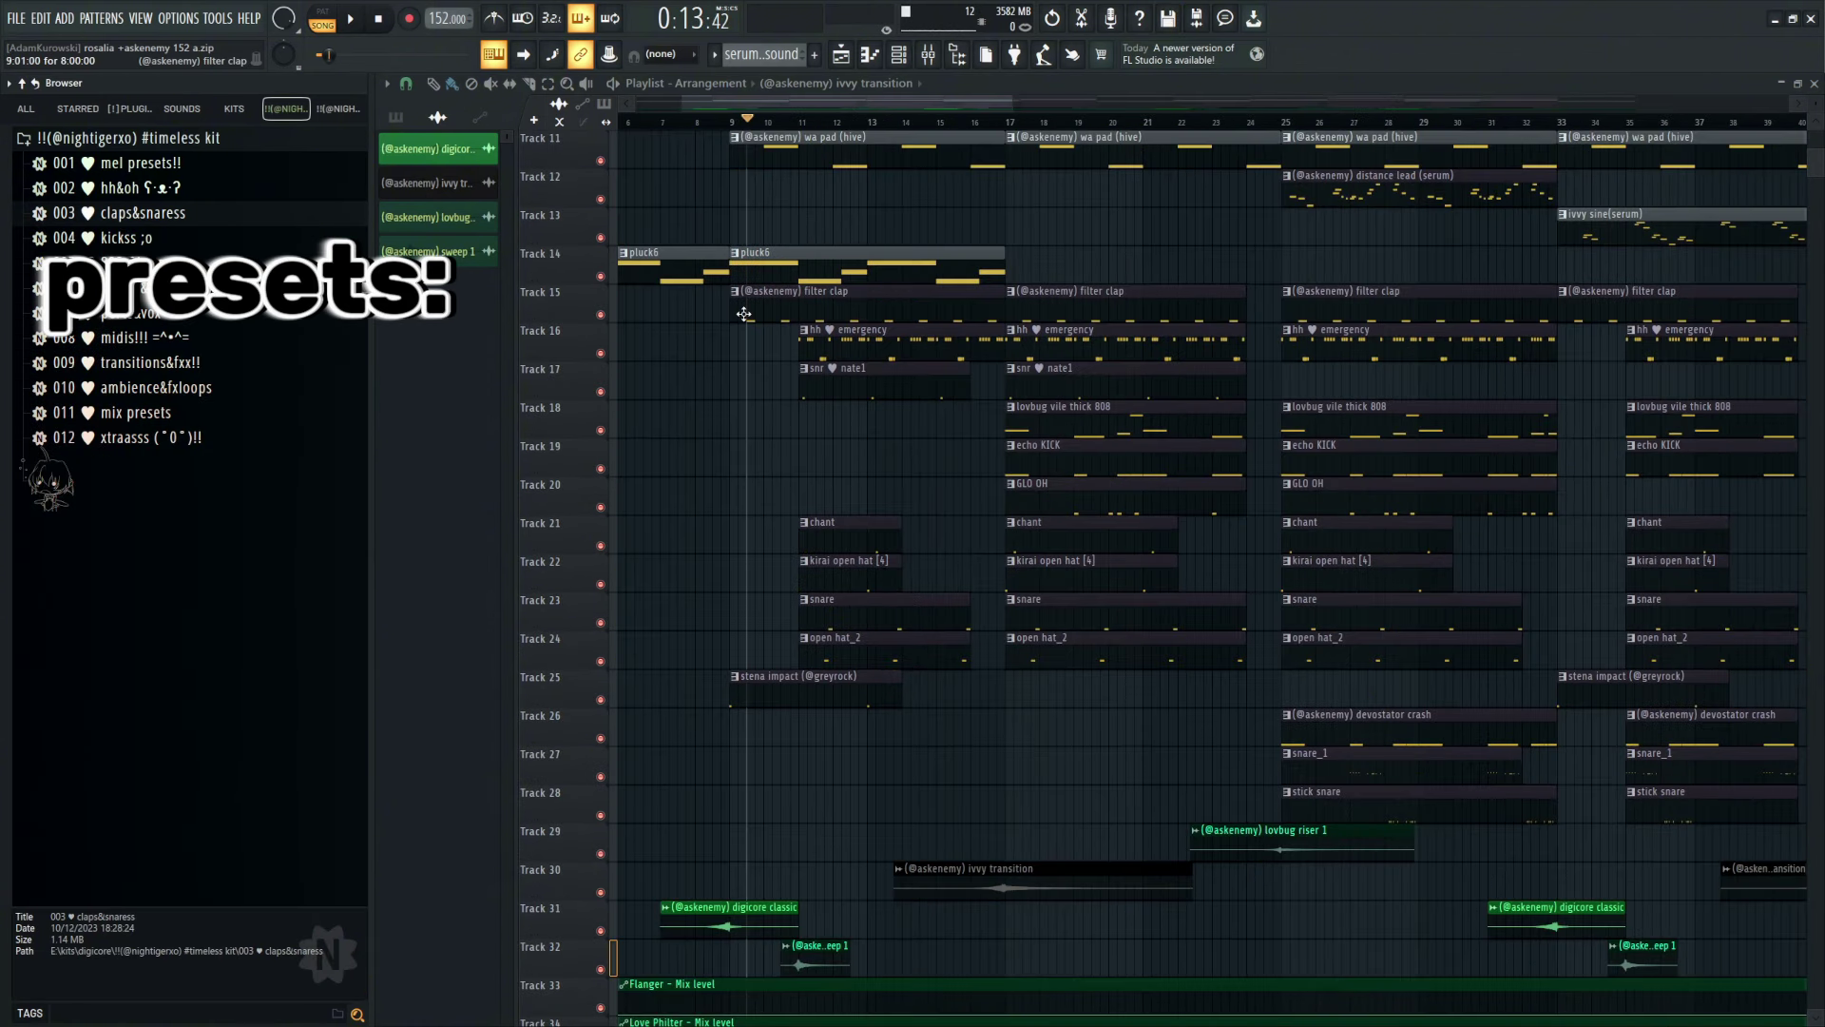
scroll(775, 168, "up", 10)
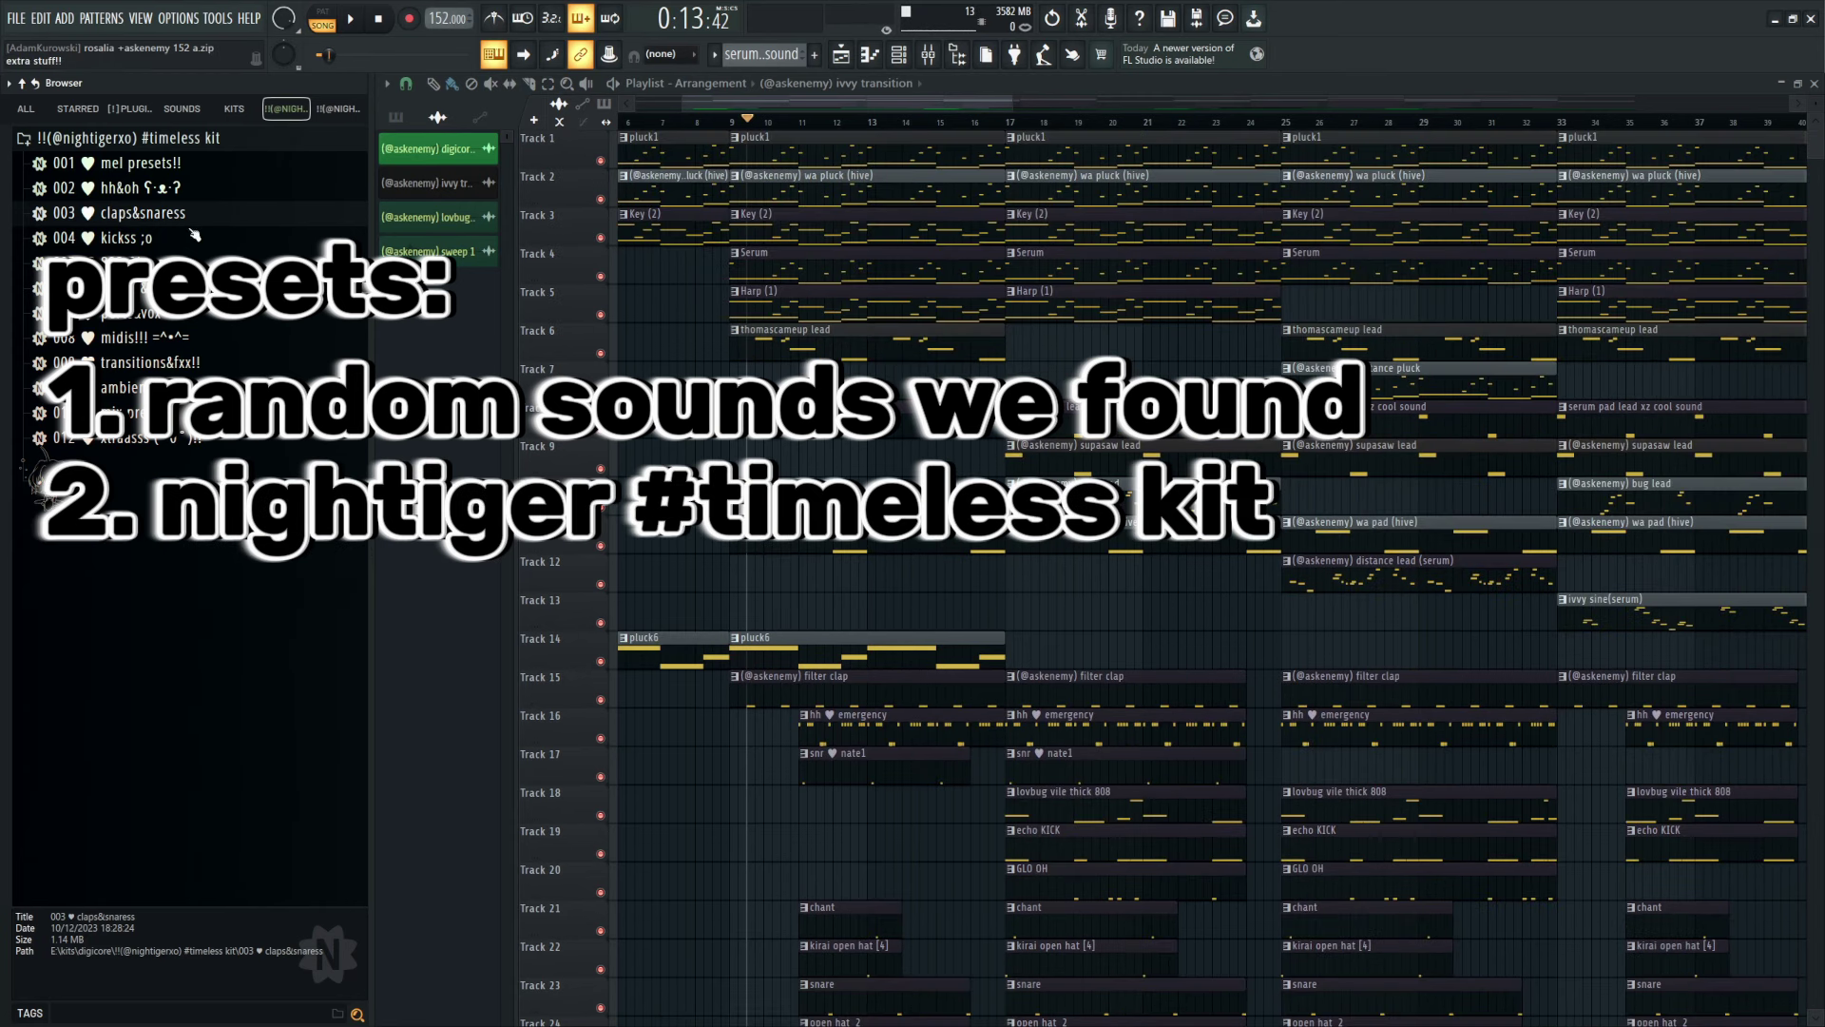
scroll(707, 367, "down", 1)
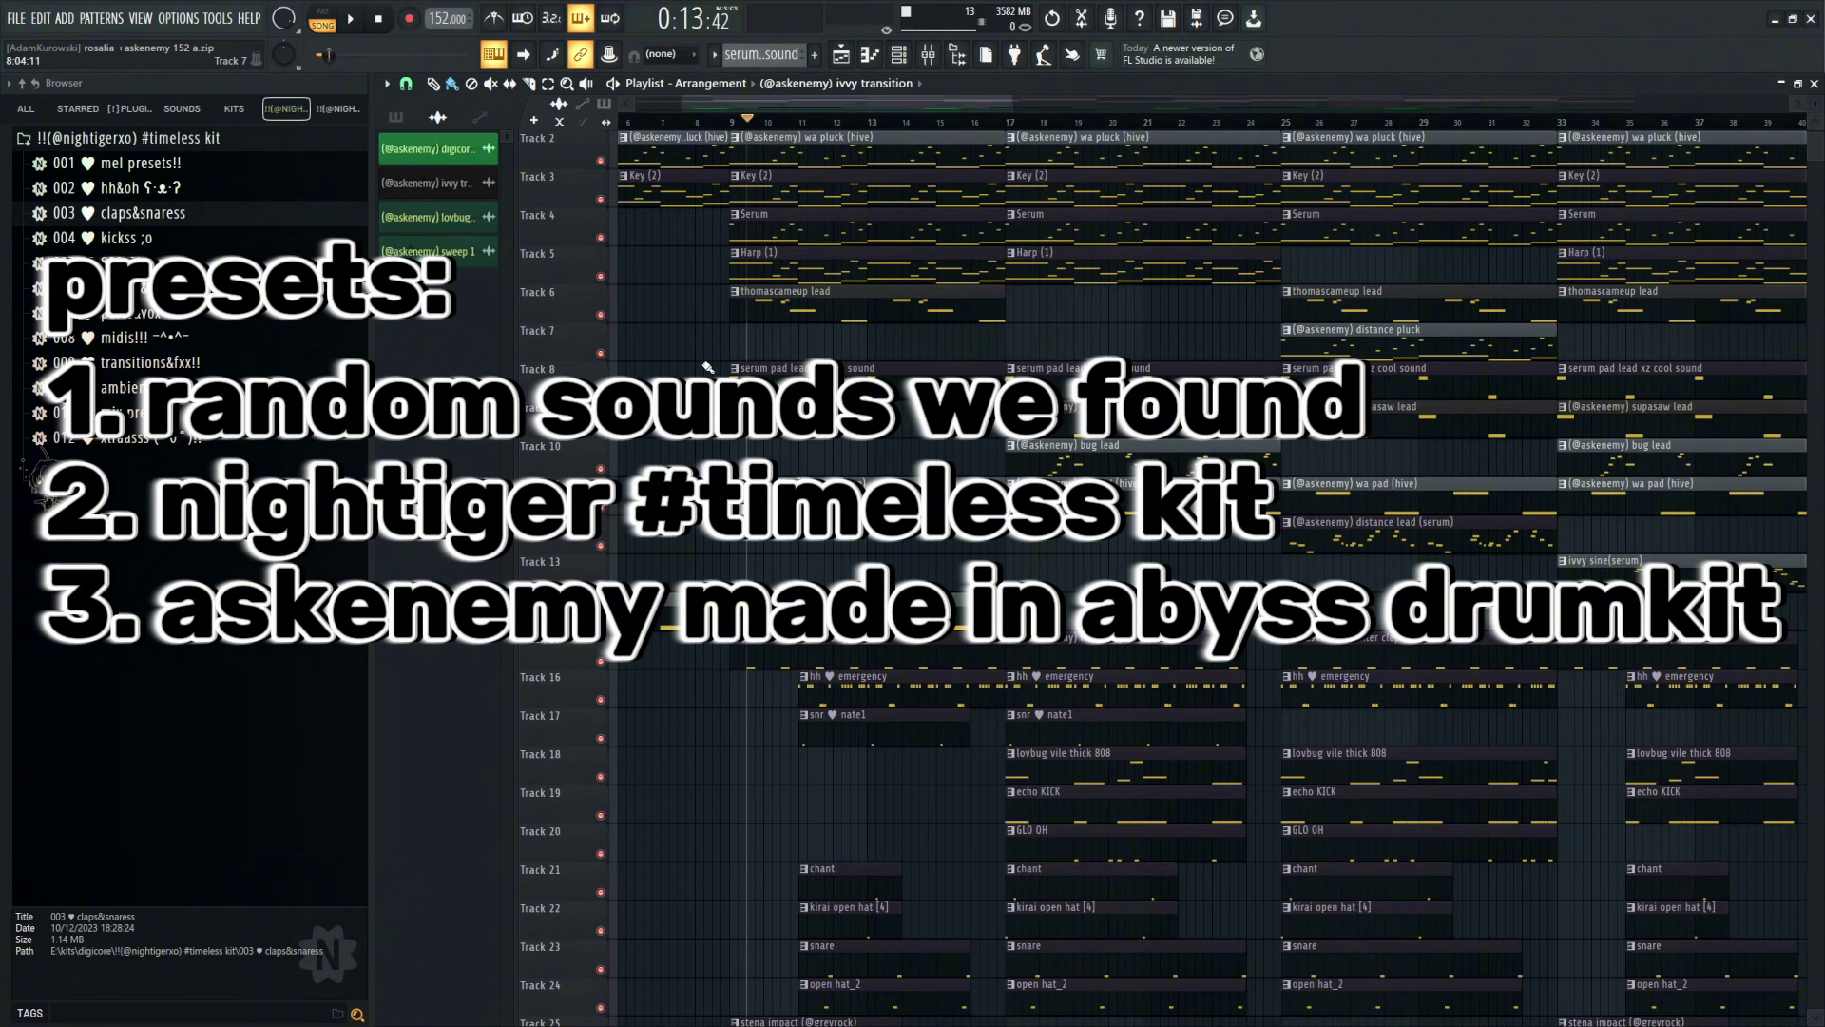
scroll(708, 367, "up", 3)
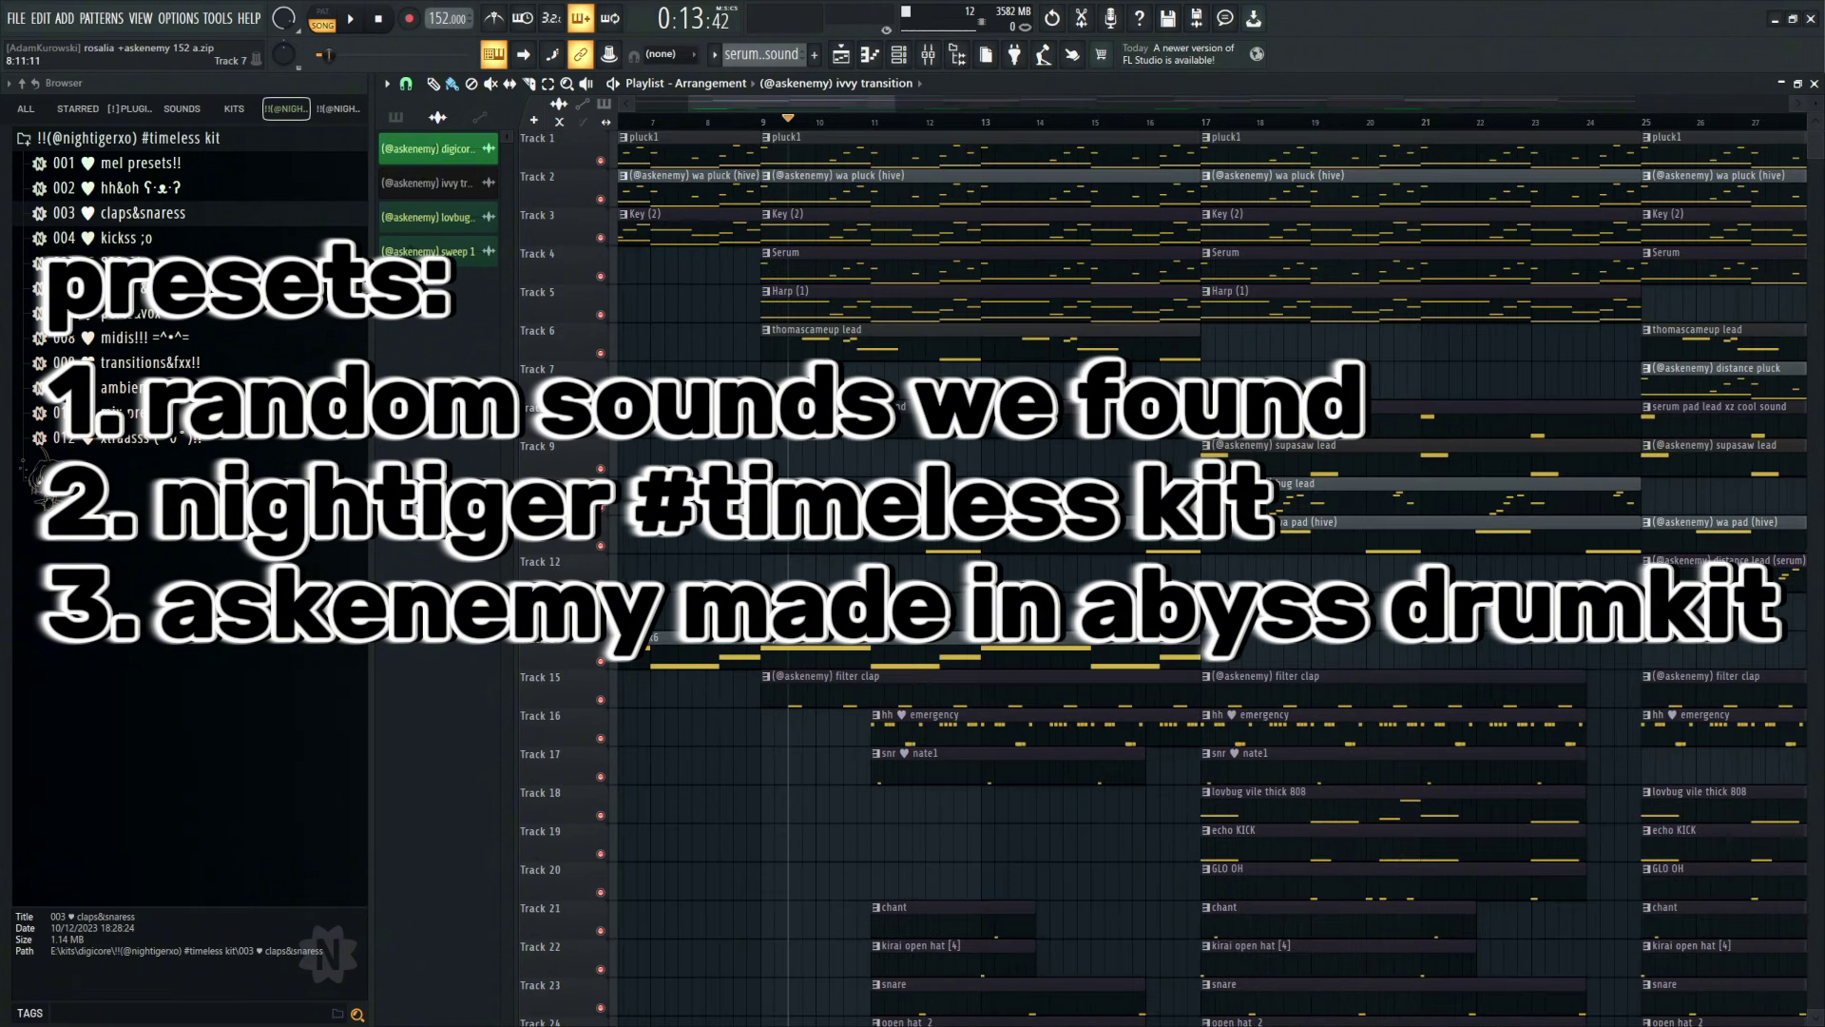
scroll(827, 360, "up", 2)
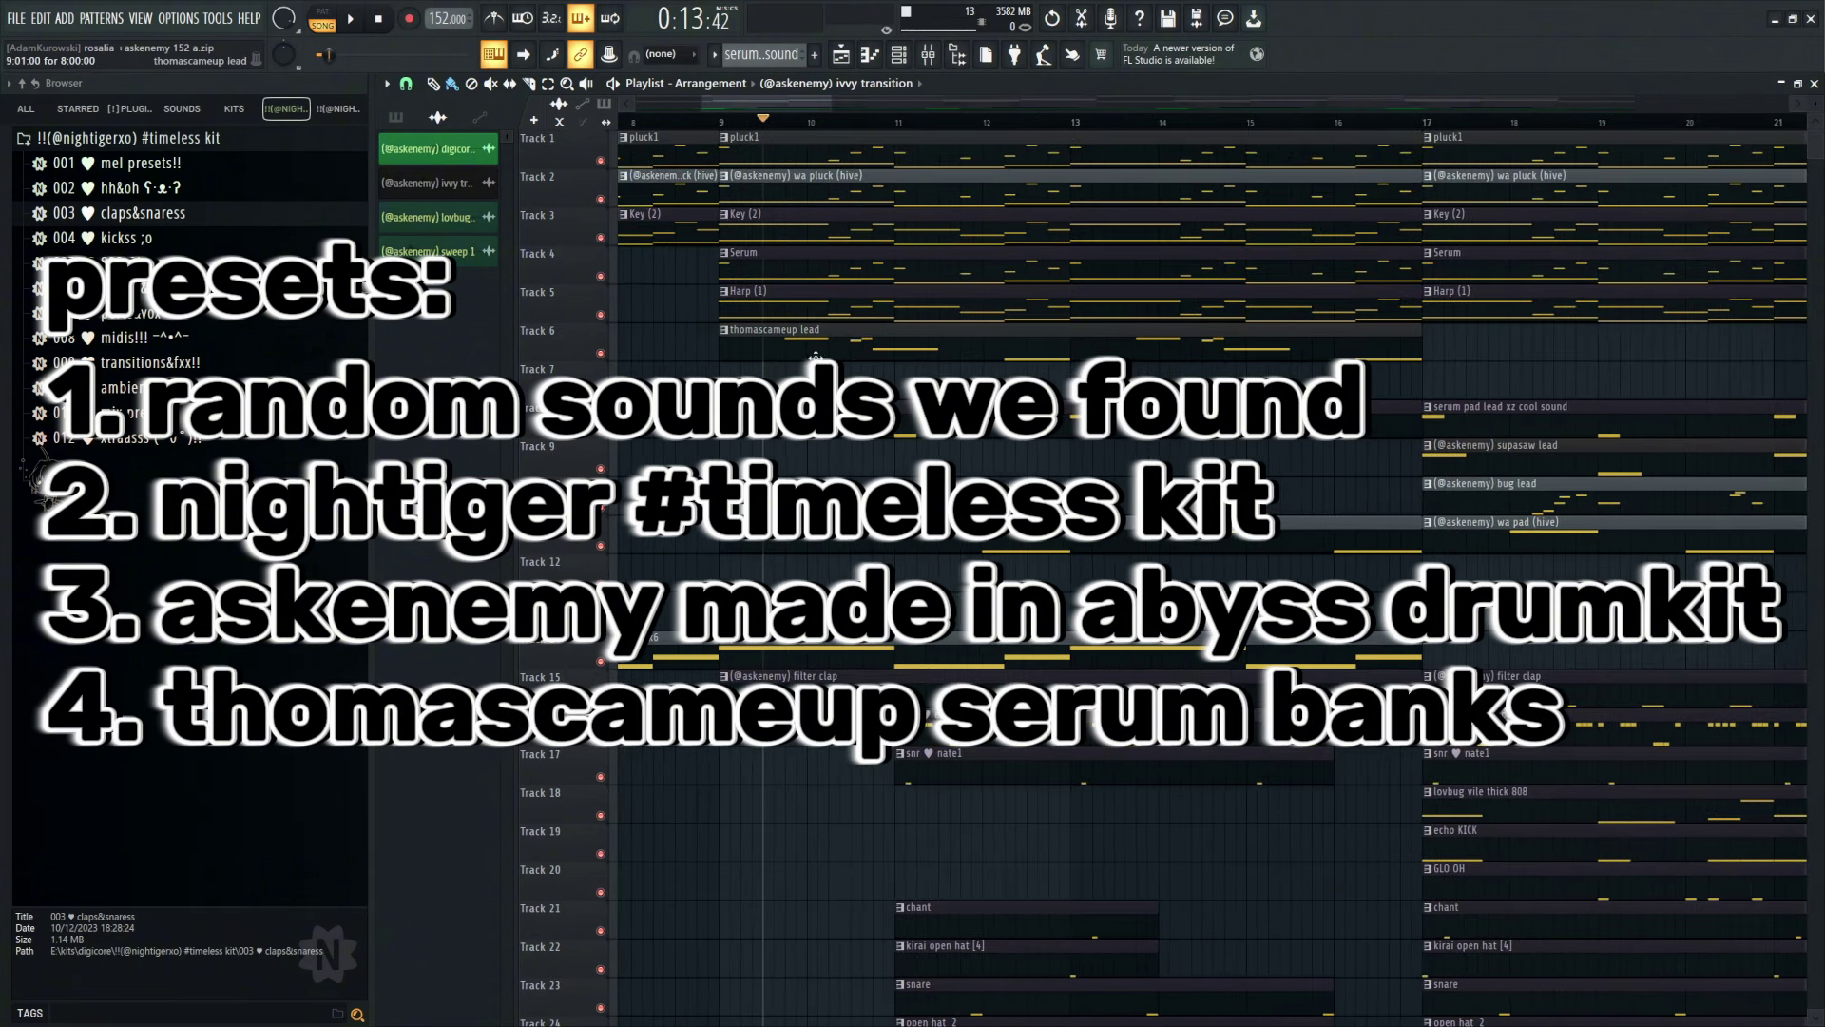
scroll(837, 381, "down", 4)
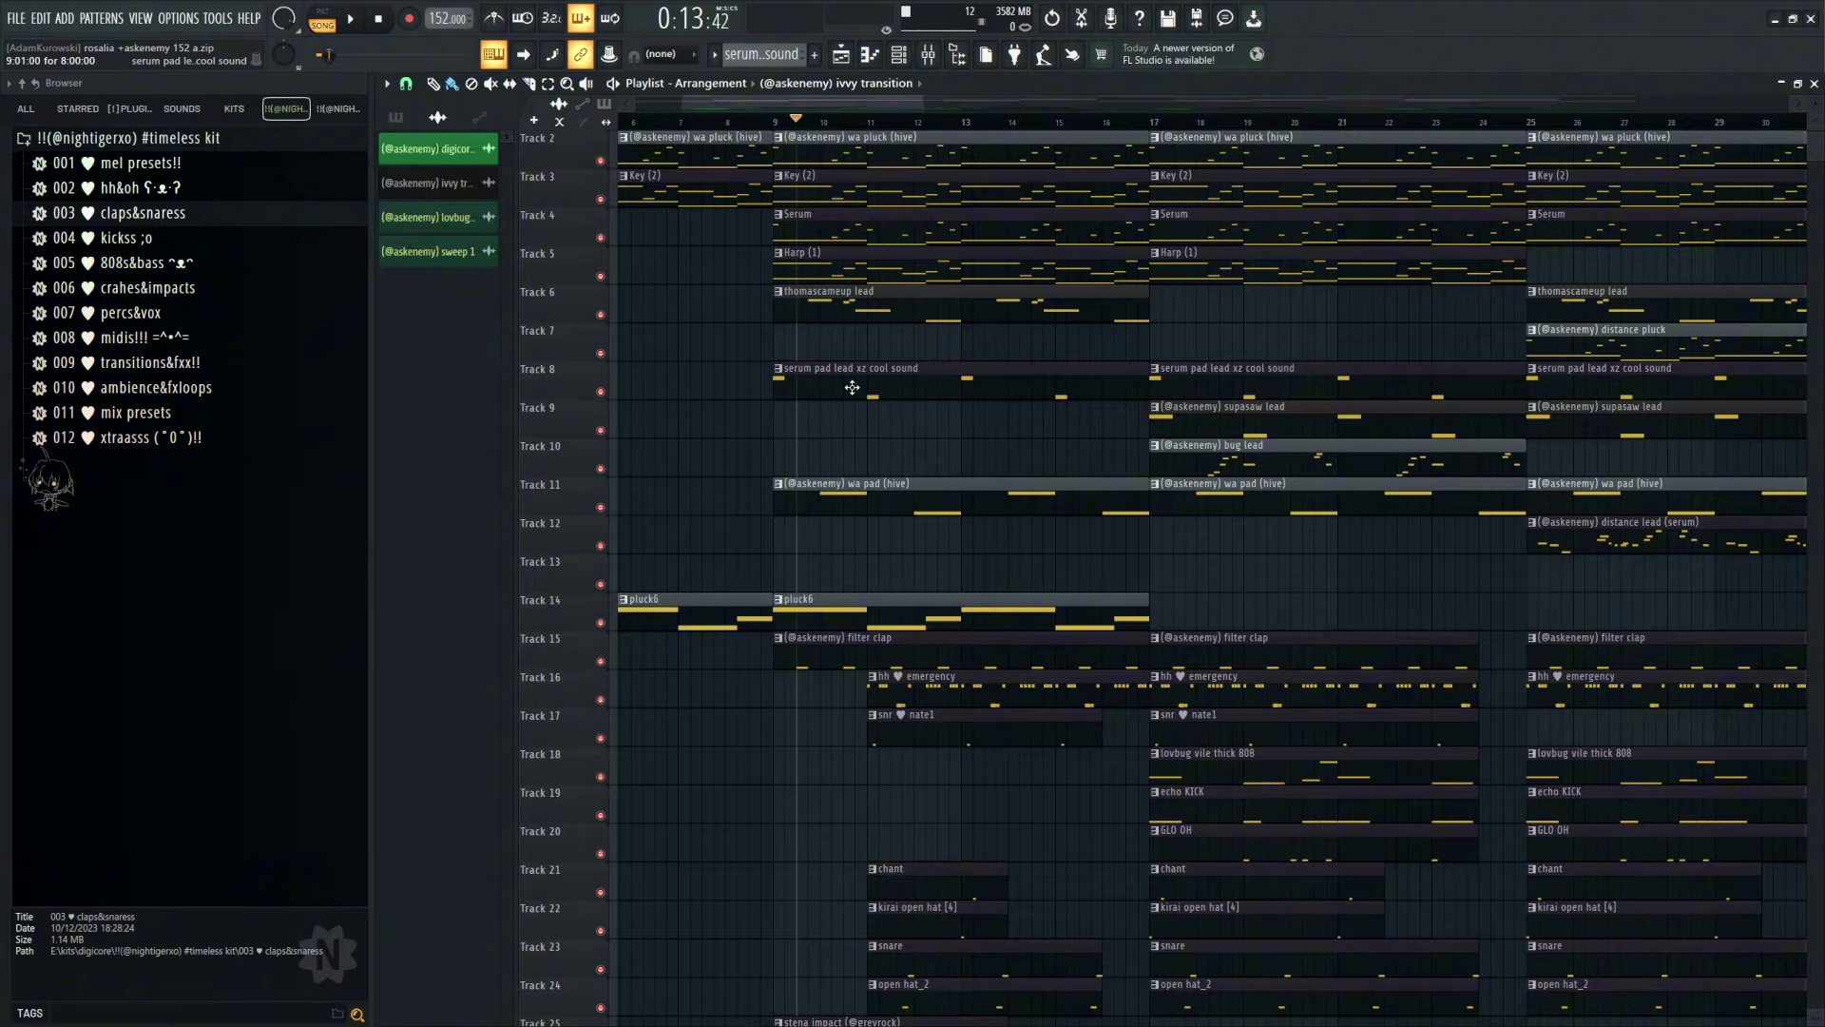
scroll(856, 387, "down", 6)
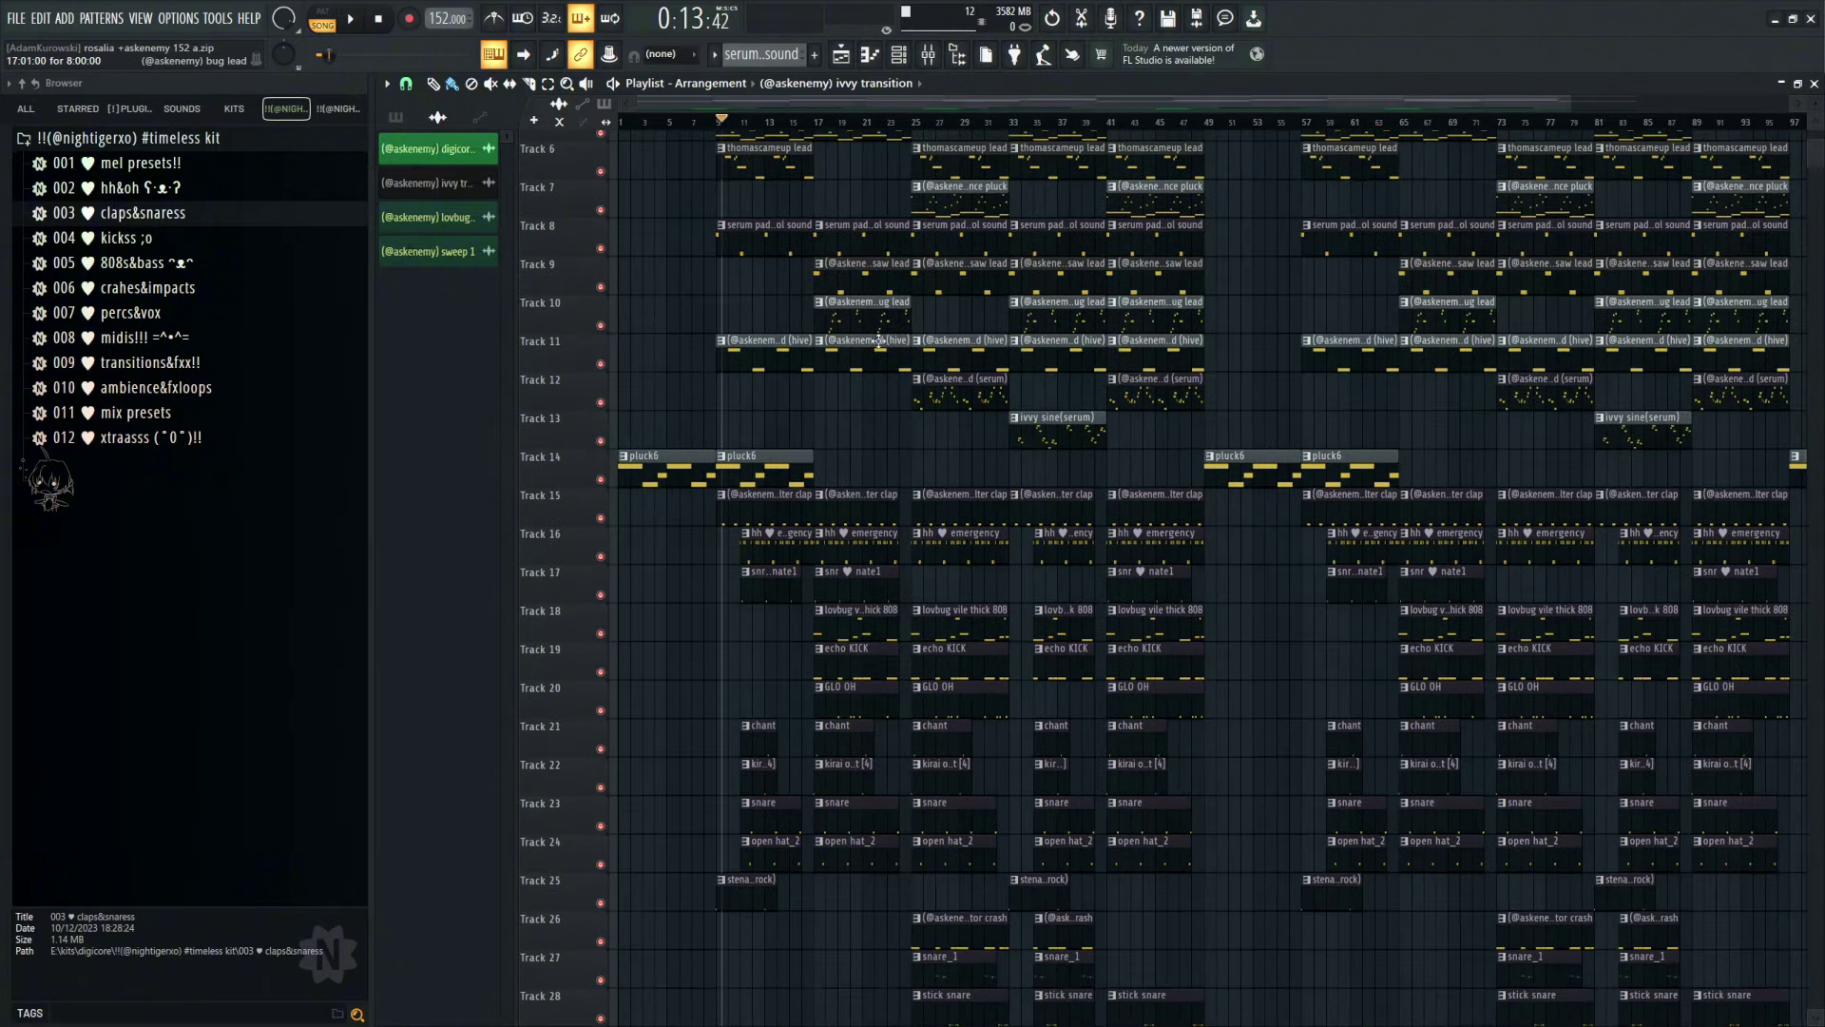
scroll(957, 402, "up", 6)
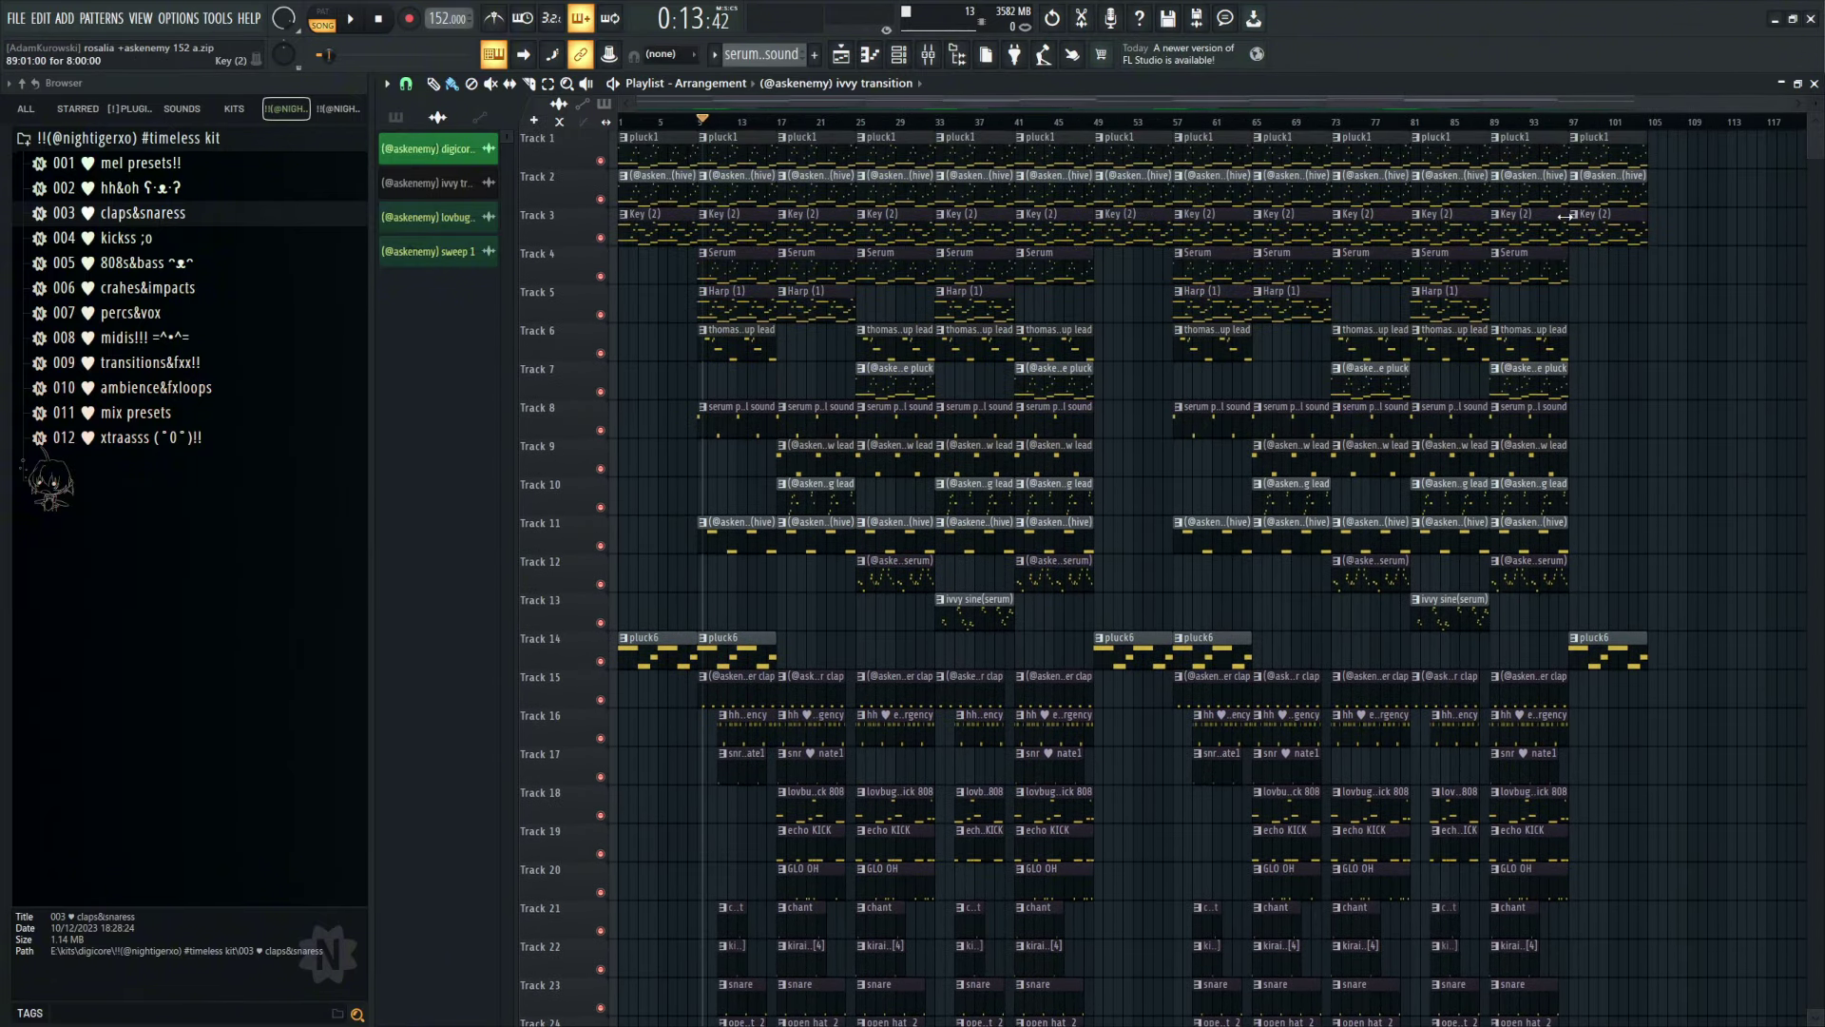
left_click_drag(1816, 109, 1817, 104)
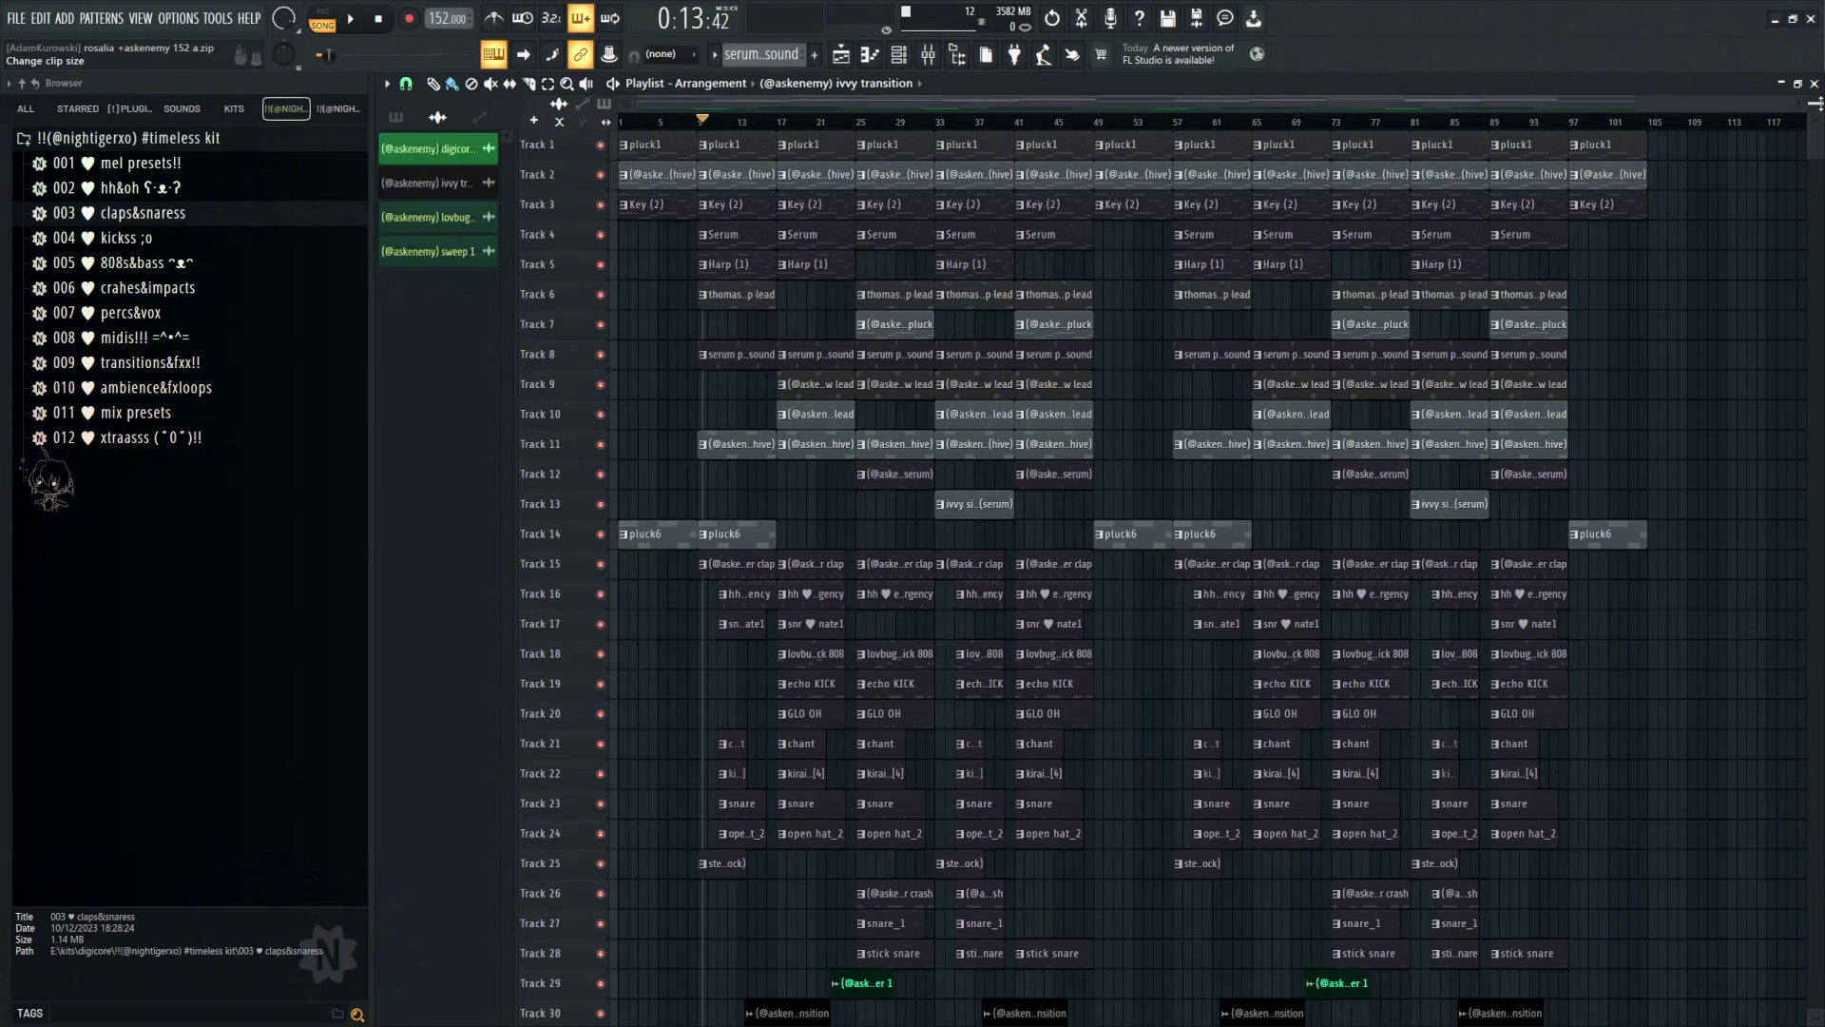
scroll(1752, 232, "down", 5)
scroll(1610, 542, "up", 5)
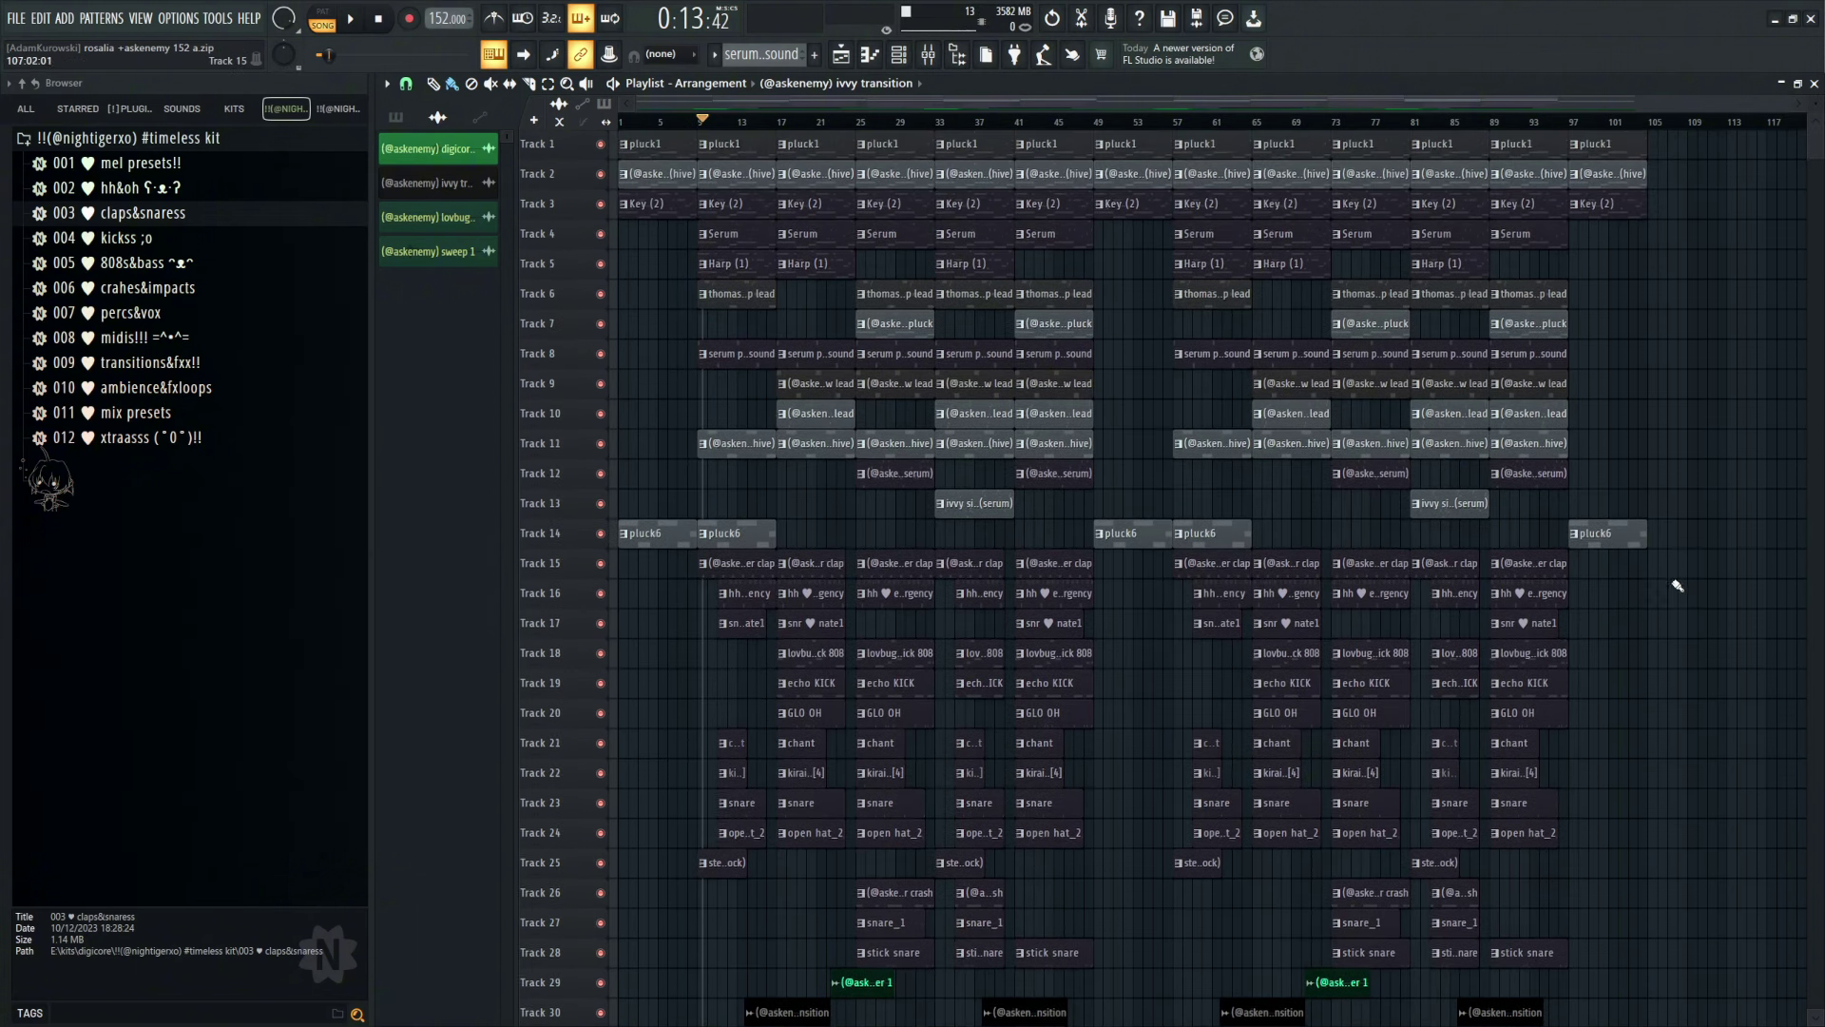
left_click_drag(1706, 626, 1624, 152)
left_click(1703, 384, "ctrl")
scroll(1716, 476, "down", 1)
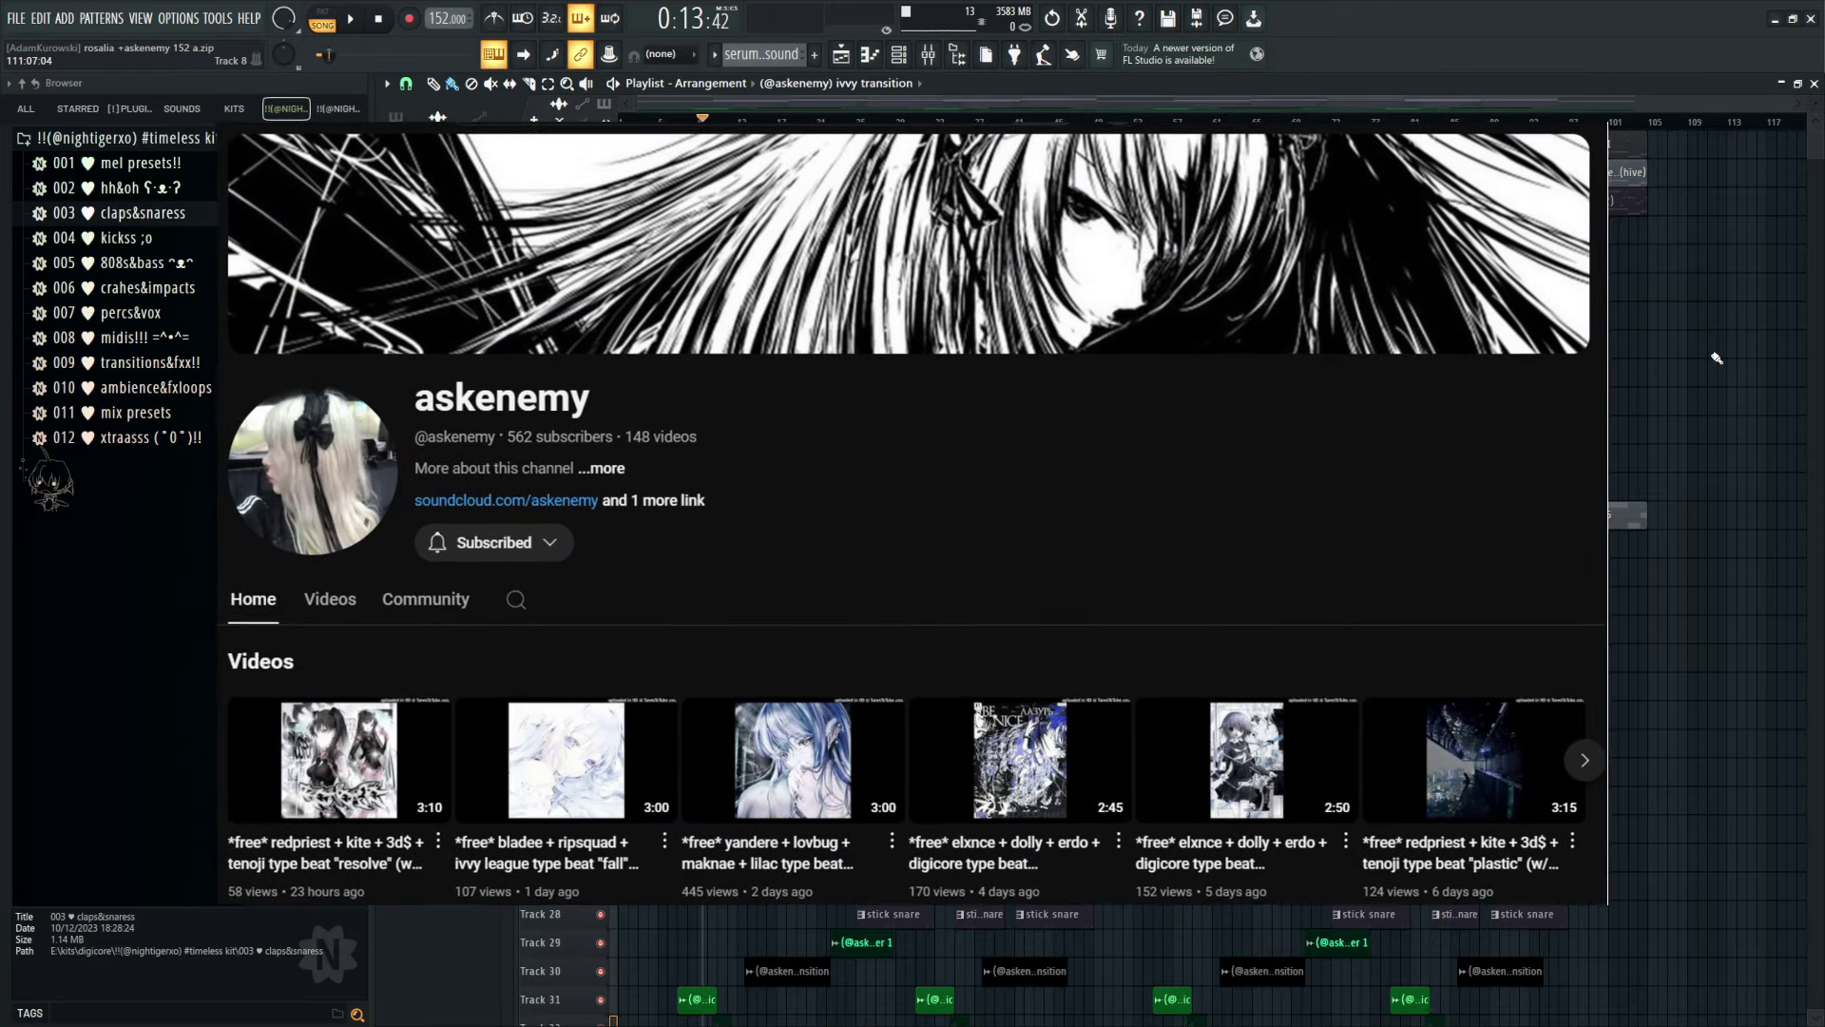
scroll(1712, 422, "down", 3)
scroll(1711, 422, "down", 4)
left_click_drag(1728, 879, 1626, 486)
left_click(1683, 533, "ctrl")
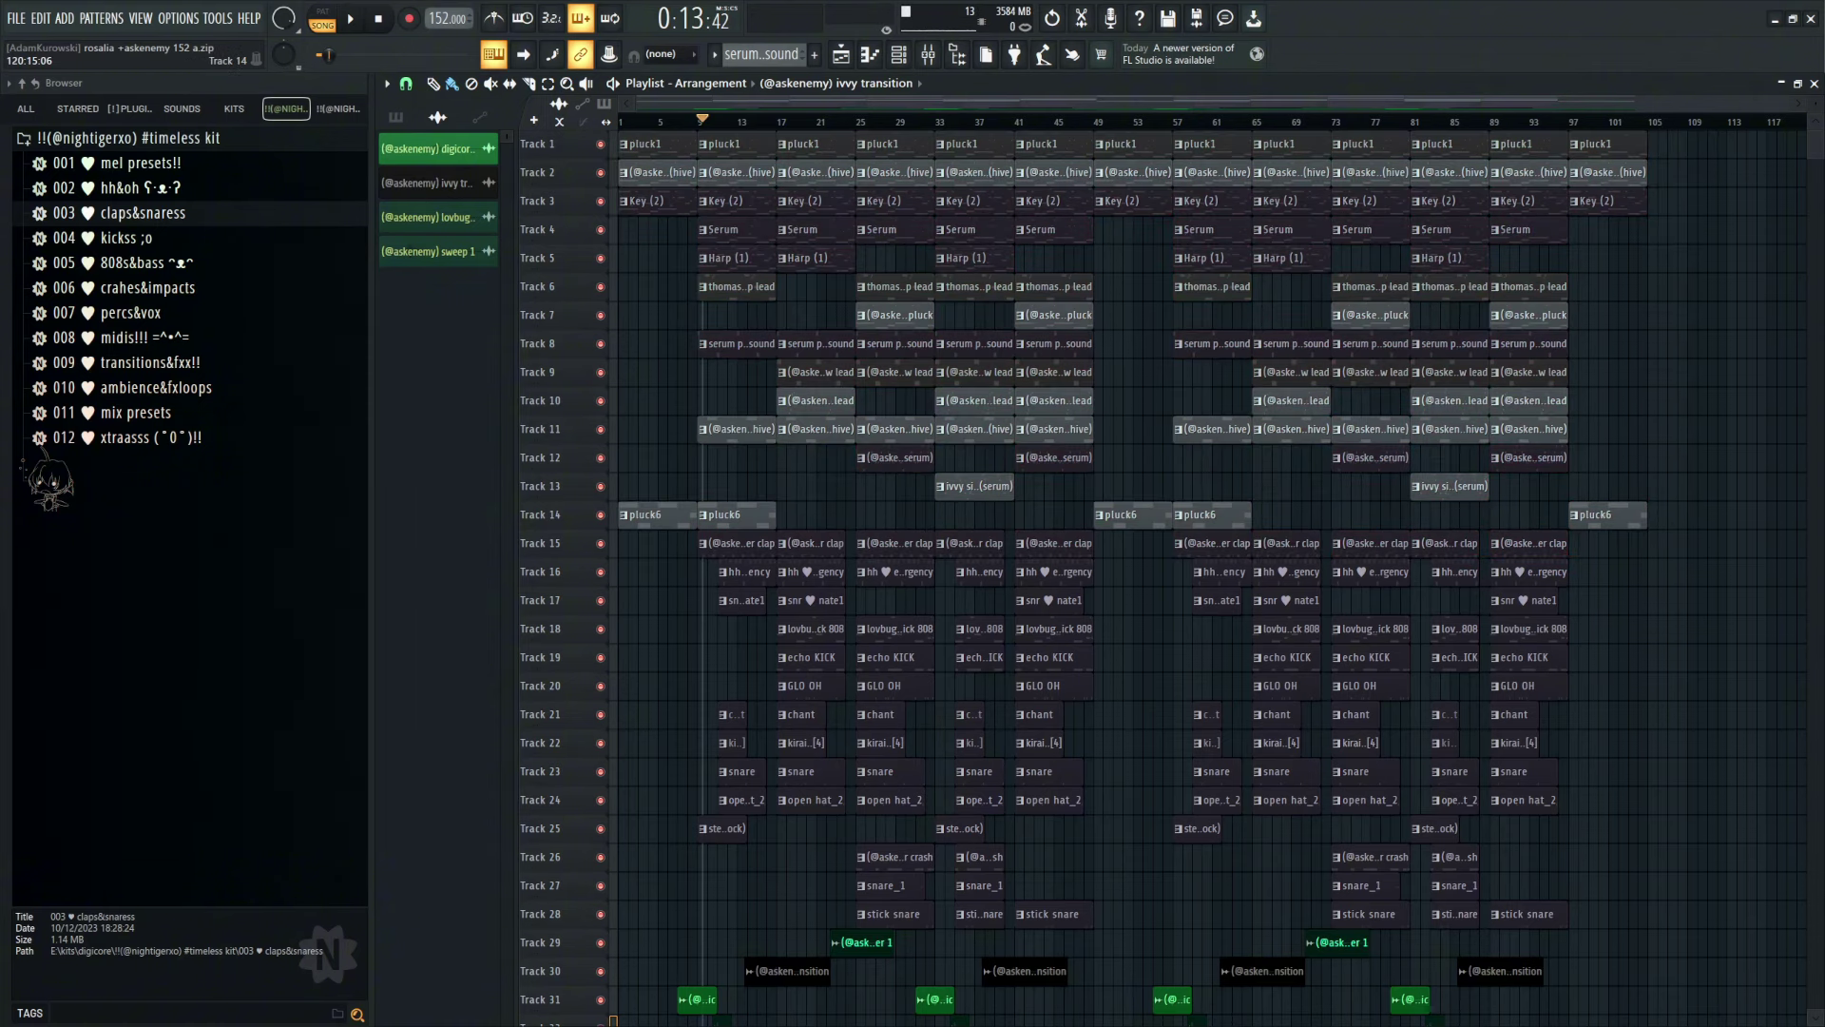